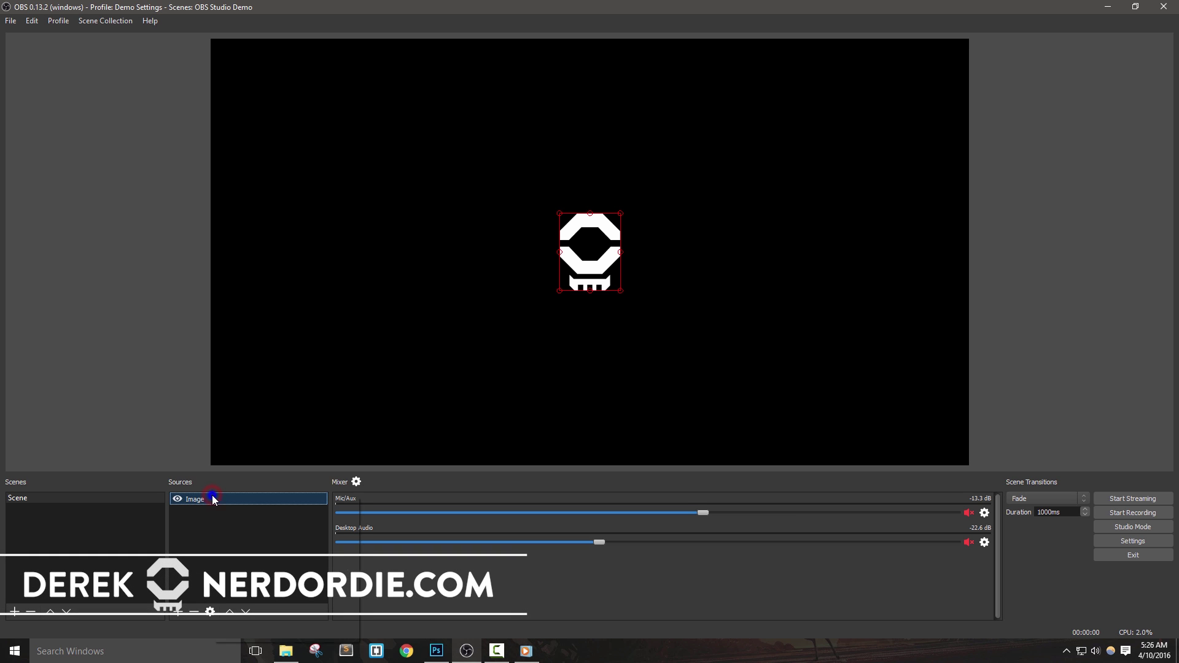
- Add a Color Correction filter with its default name to the logo image
{"action": "left_click", "coordinate": [235, 619]}
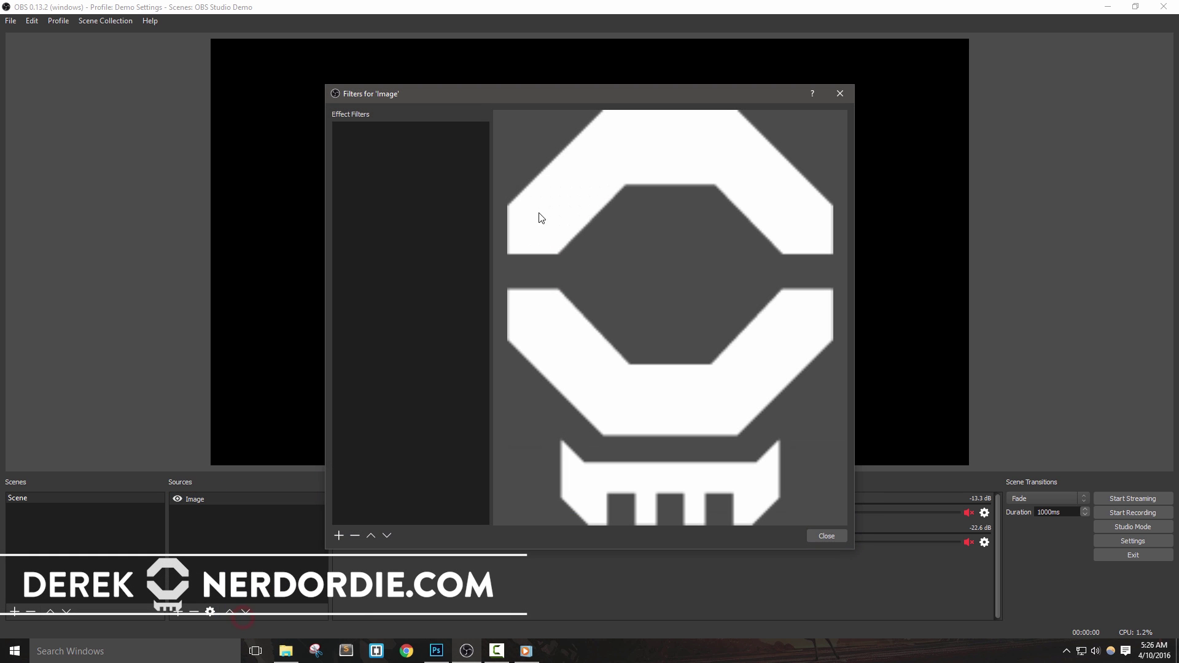
{"action": "left_click_drag", "start_coordinate": [478, 94], "coordinate": [185, 76]}
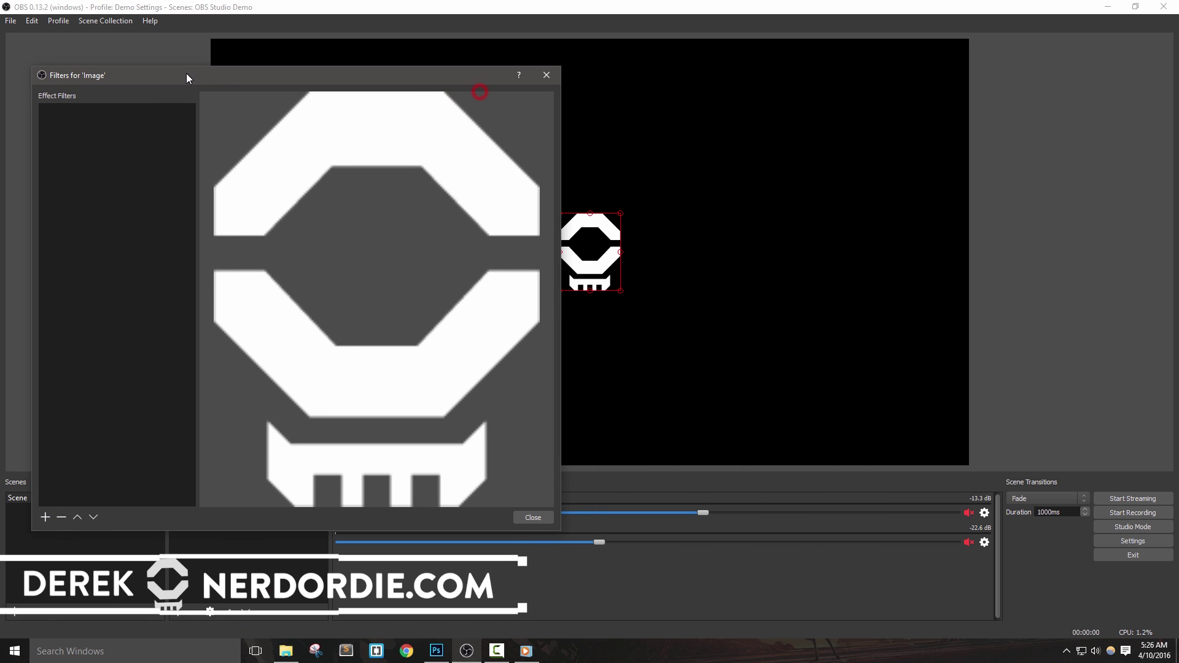
{"action": "left_click", "coordinate": [44, 517]}
{"action": "left_click", "coordinate": [68, 551]}
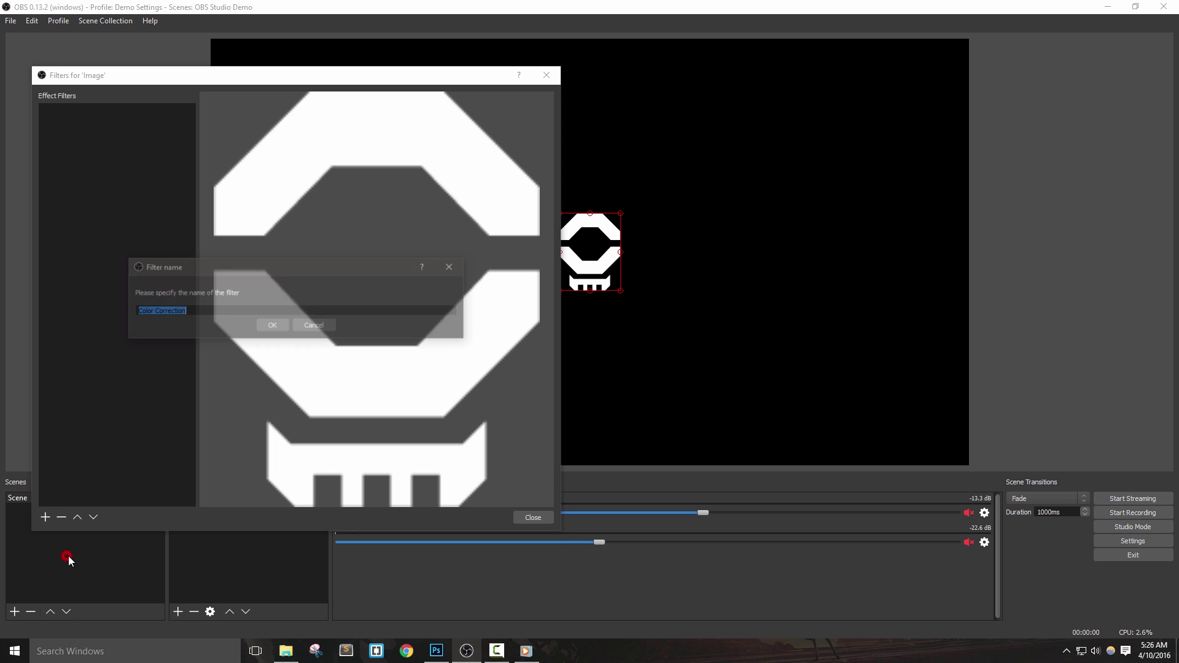
{"action": "left_click", "coordinate": [274, 328]}
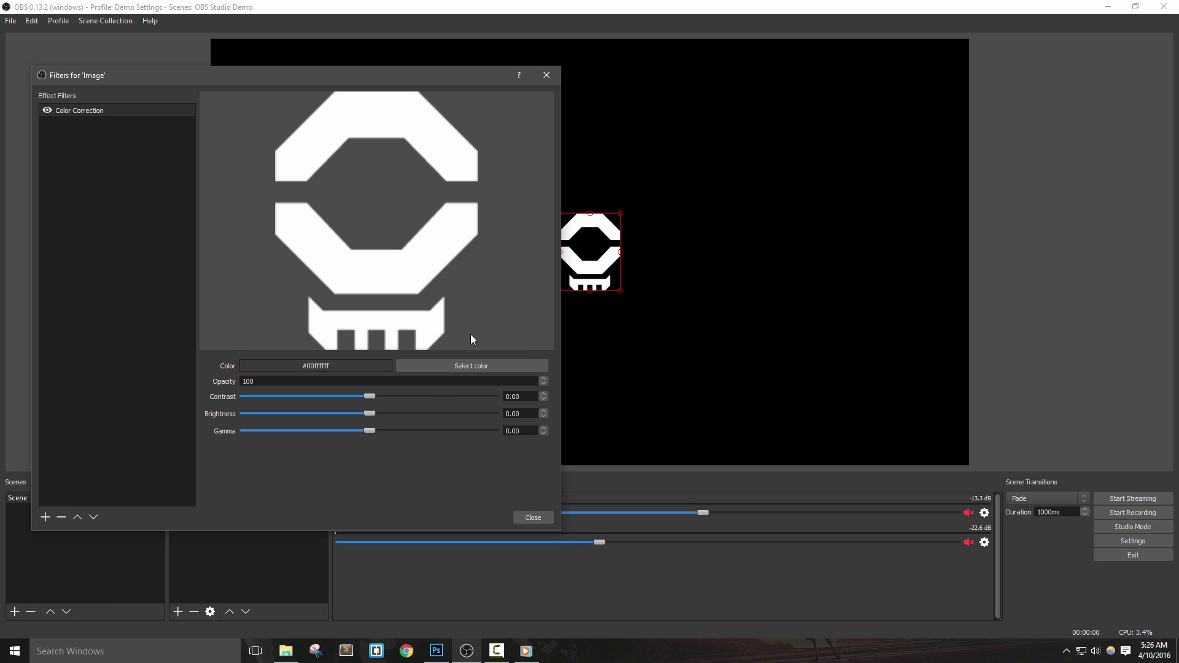
- Set the colour correction tint to dark red and close the filters window
{"action": "left_click", "coordinate": [475, 367]}
{"action": "left_click", "coordinate": [162, 213]}
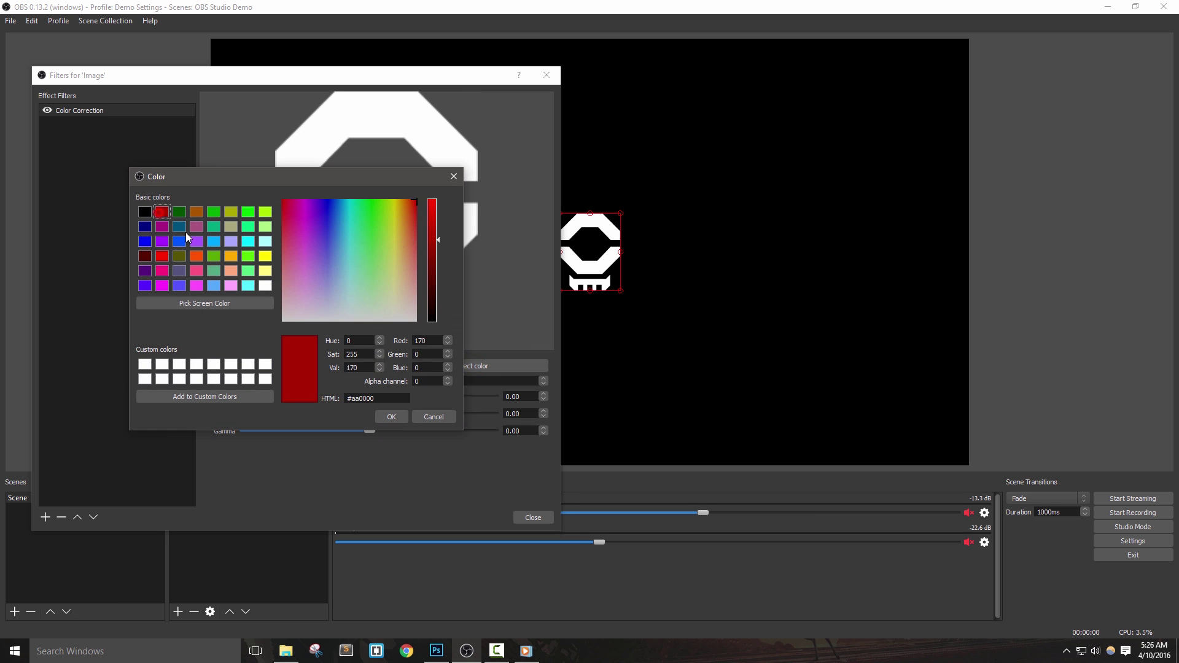
{"action": "left_click", "coordinate": [392, 417]}
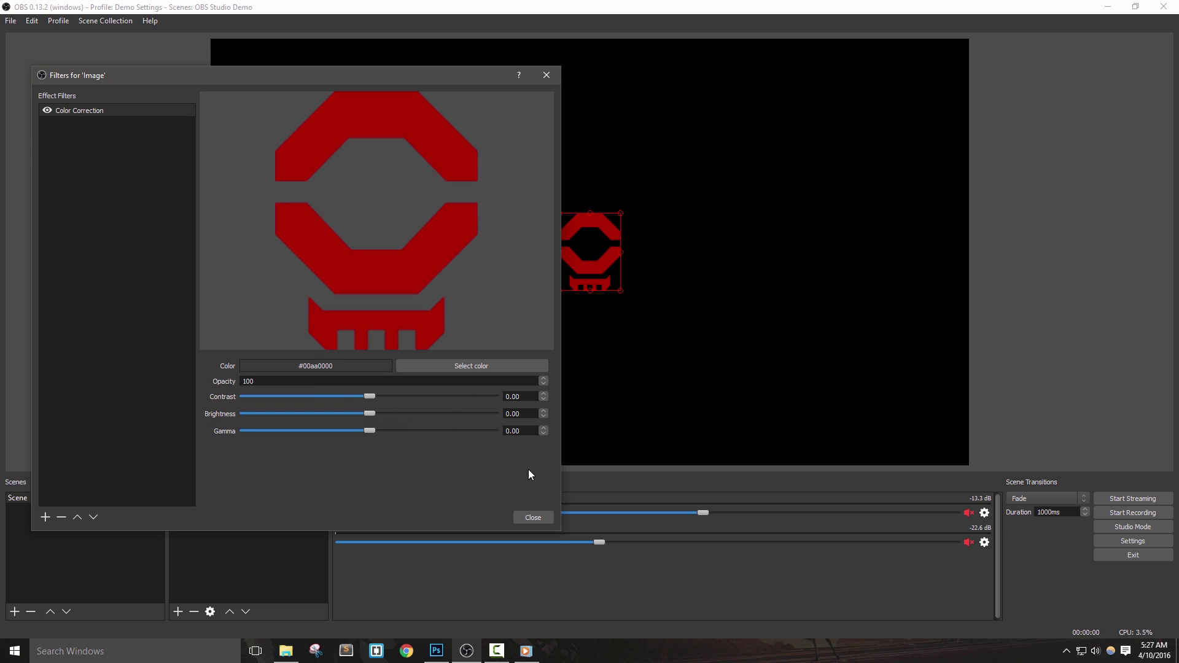
{"action": "left_click", "coordinate": [530, 519]}
{"action": "right_click", "coordinate": [235, 497]}
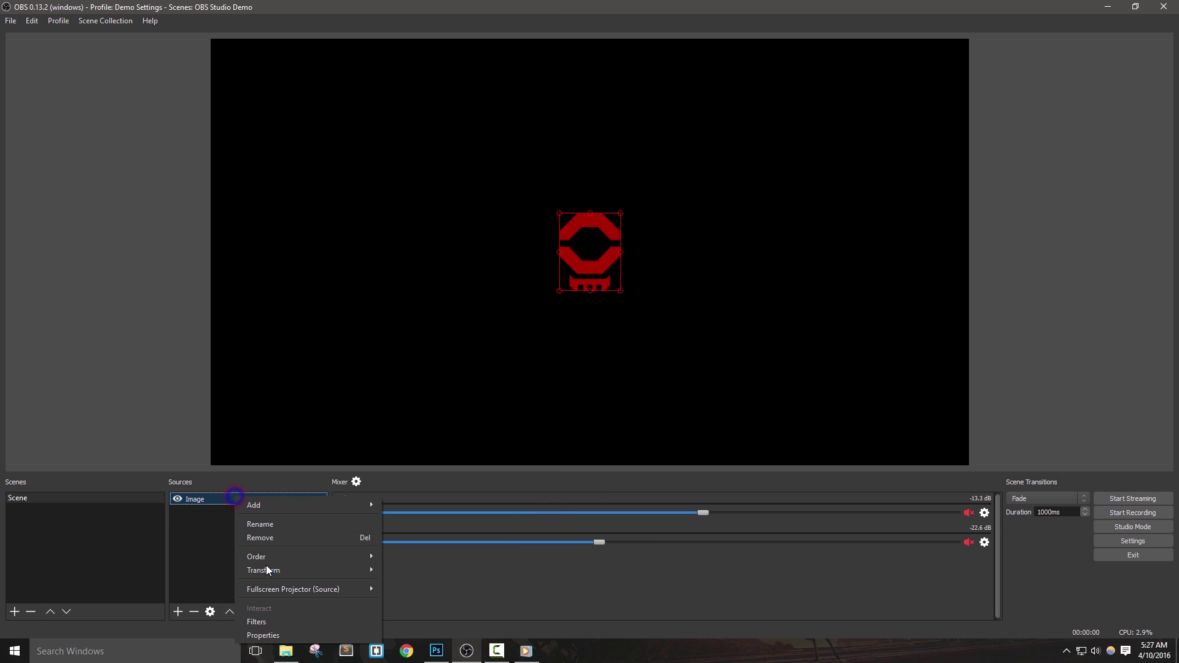
- Replace the logo image with a Media Source named BG playing the Chroma_B video
{"action": "left_click", "coordinate": [271, 538]}
{"action": "left_click", "coordinate": [607, 346]}
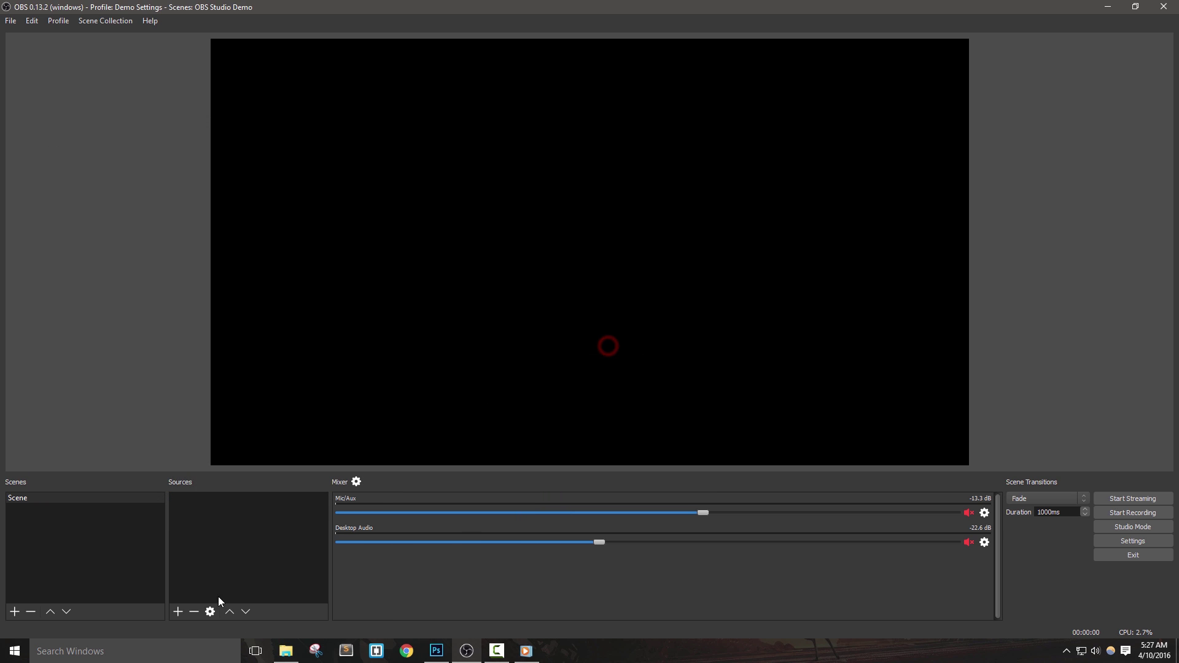
{"action": "left_click", "coordinate": [178, 611]}
{"action": "left_click", "coordinate": [223, 511]}
{"action": "type", "text": "BG"}
{"action": "left_click", "coordinate": [617, 408]}
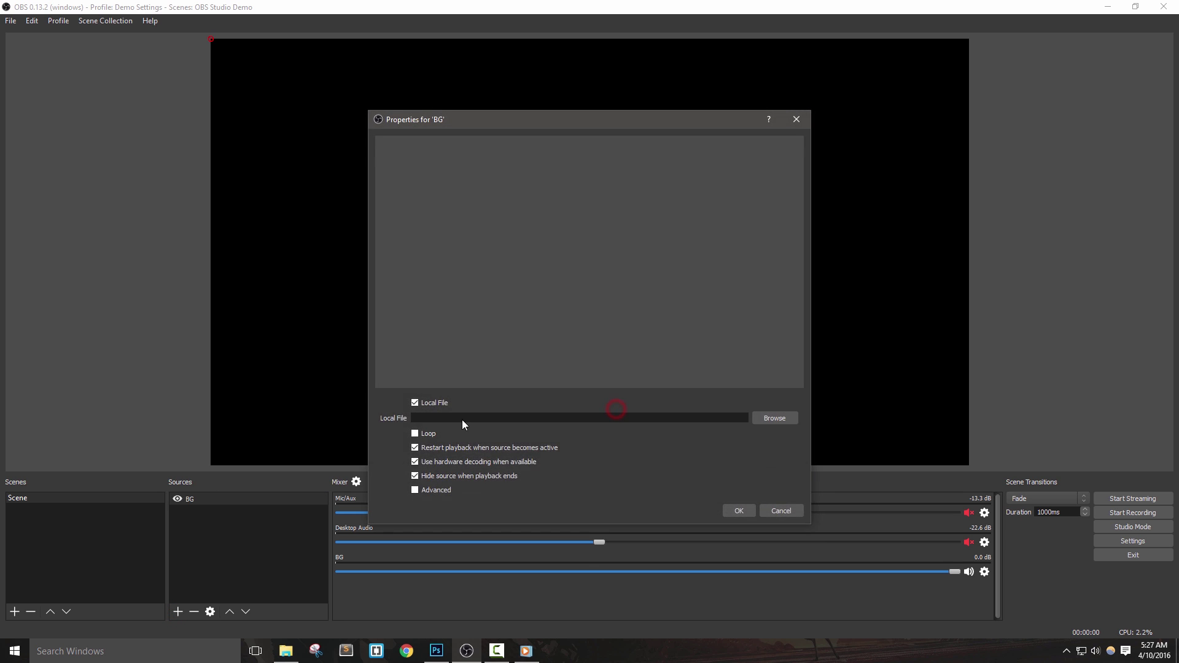
{"action": "left_click", "coordinate": [786, 421]}
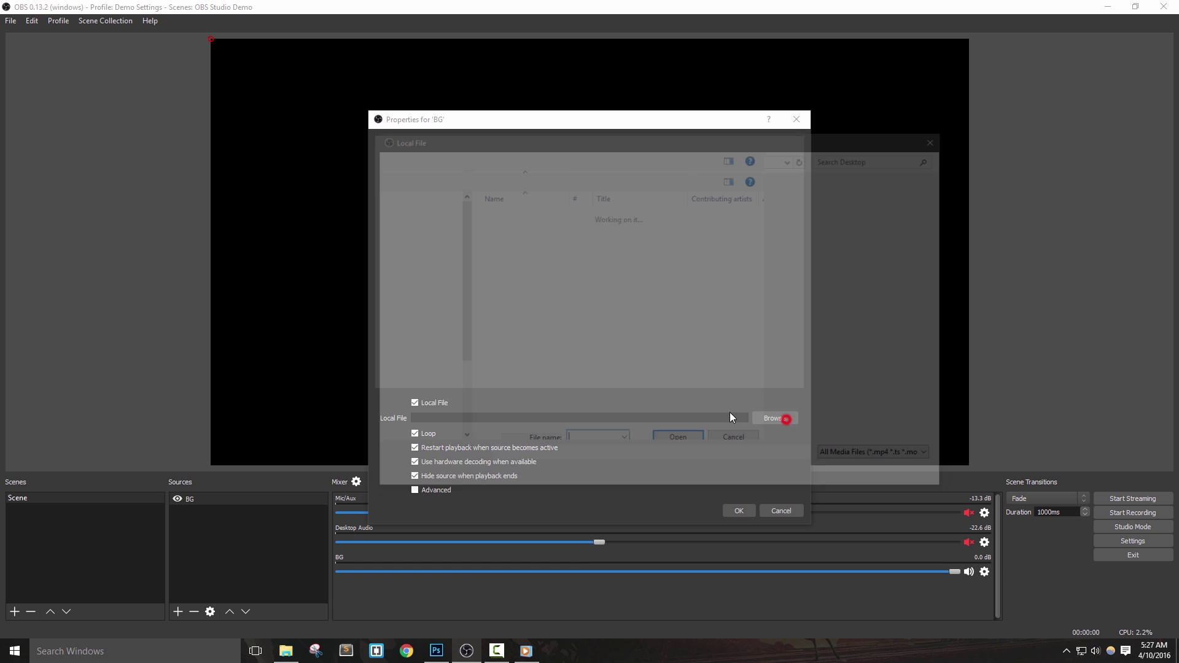
{"action": "double_click", "coordinate": [506, 318]}
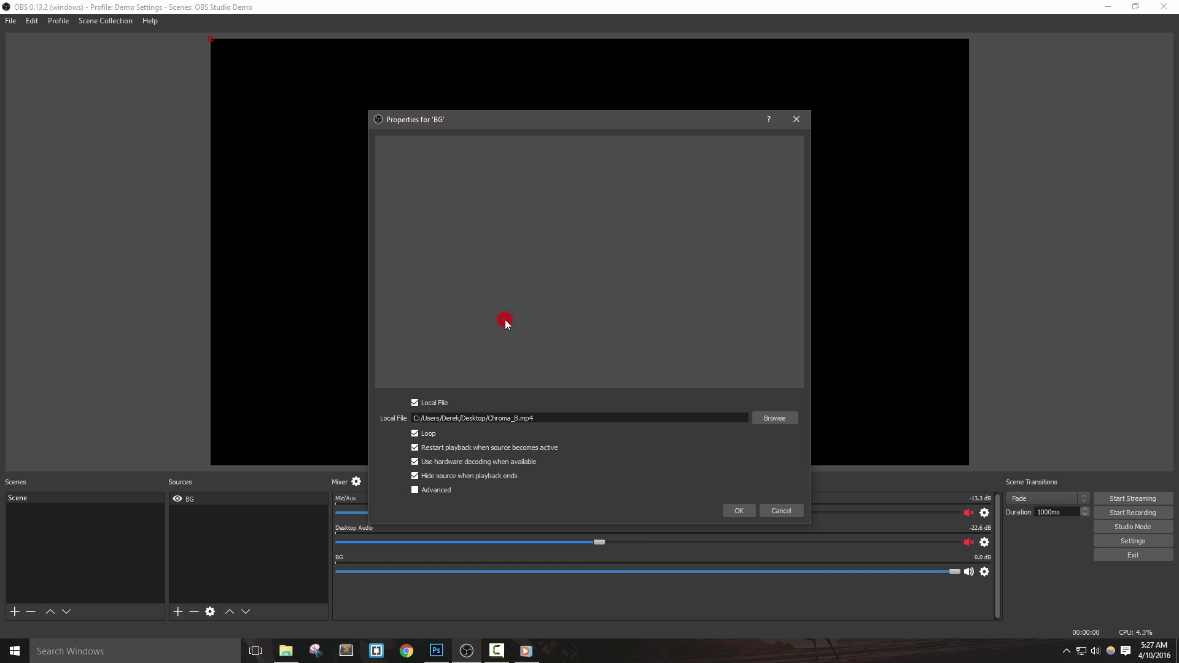
{"action": "left_click", "coordinate": [753, 510]}
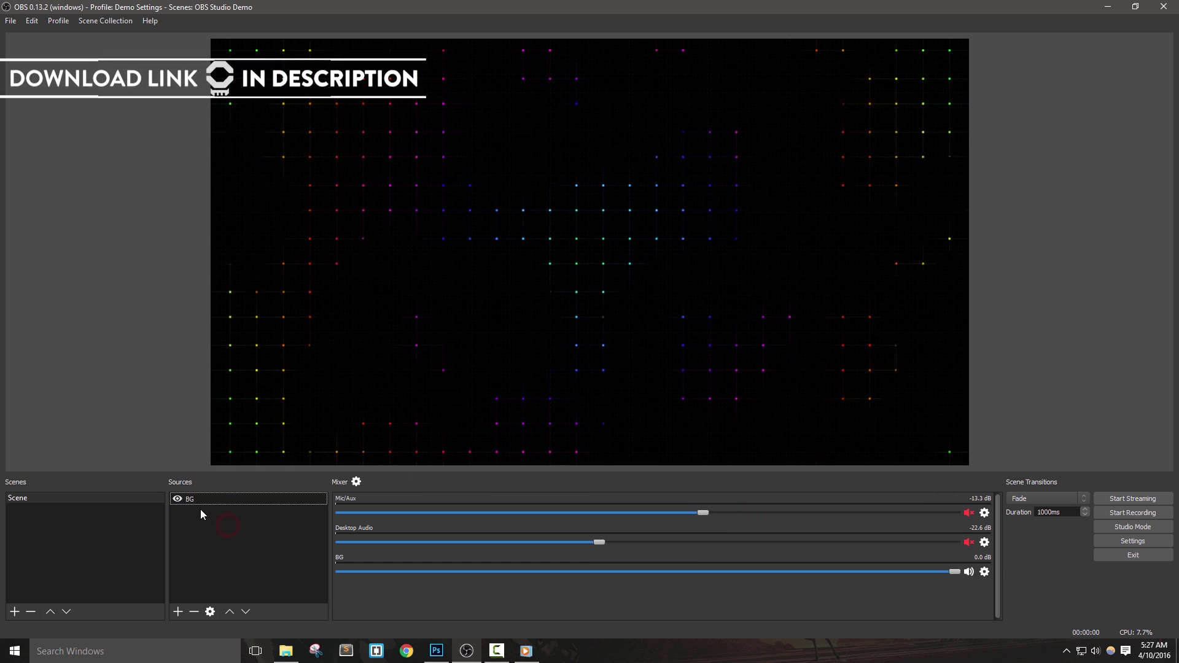
- Add a second, default-named Media Source that loads the webcamsim clip
{"action": "right_click", "coordinate": [211, 501]}
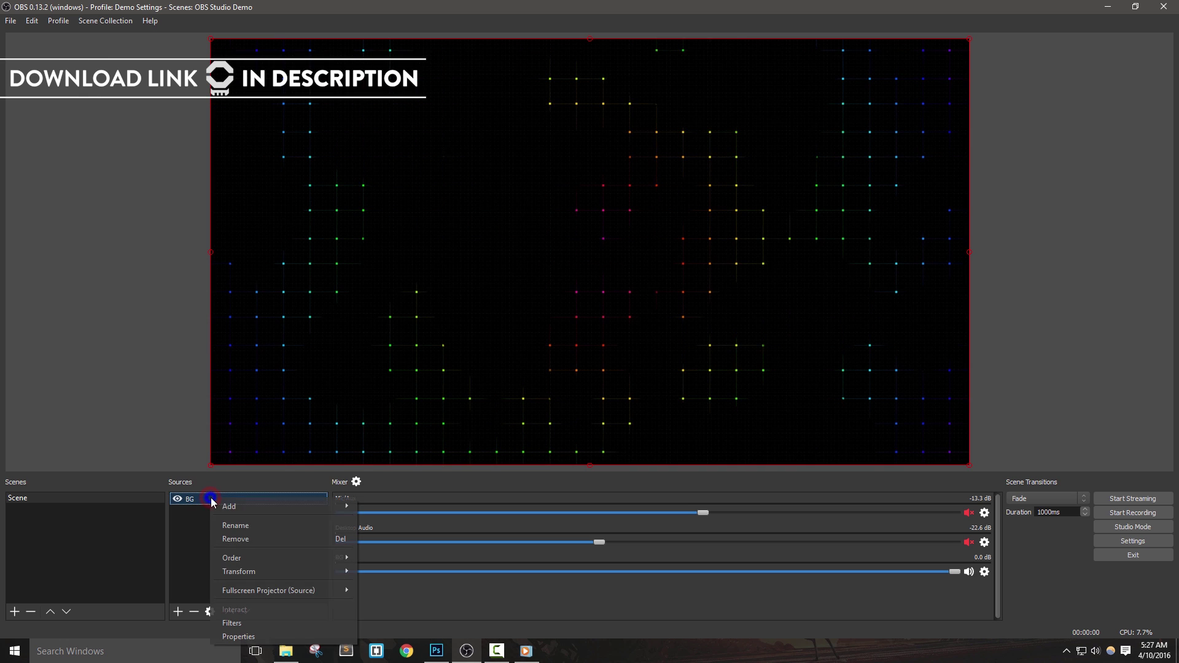
{"action": "left_click", "coordinate": [255, 507]}
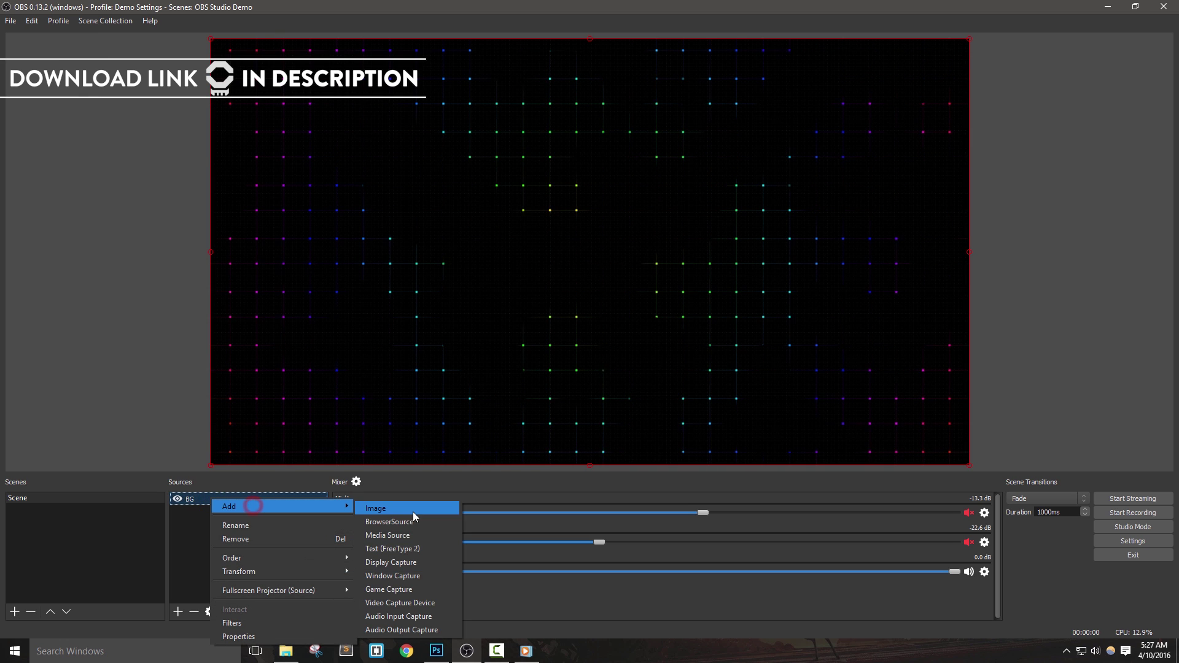
{"action": "left_click", "coordinate": [392, 536]}
{"action": "left_click", "coordinate": [627, 410]}
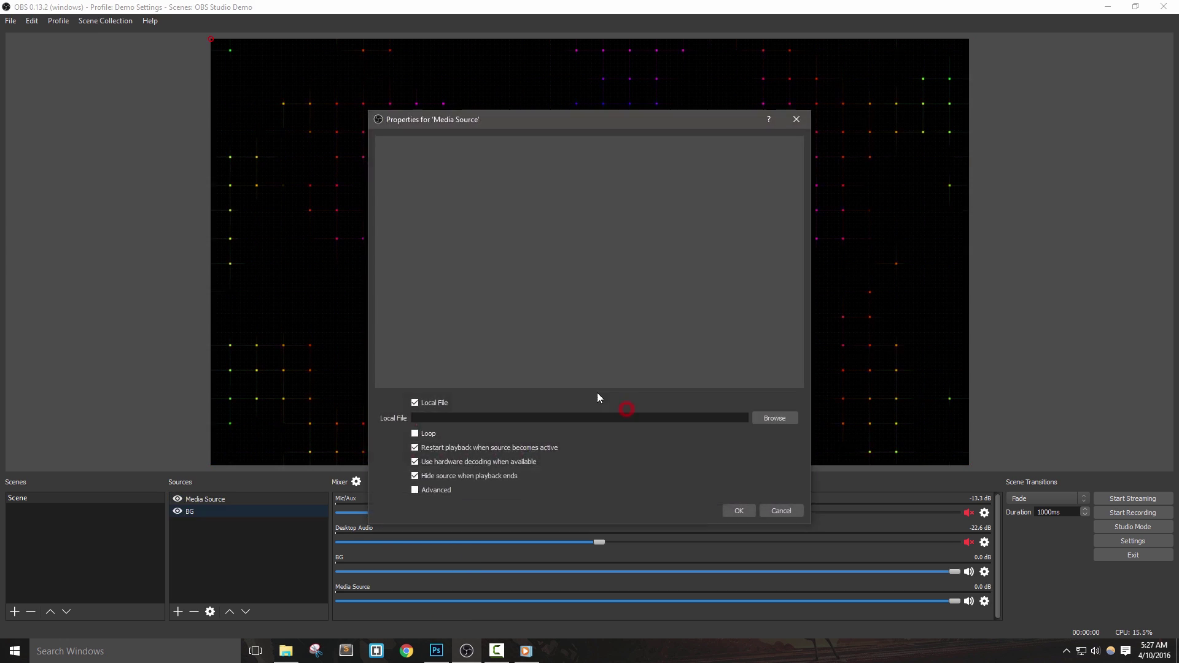
{"action": "left_click", "coordinate": [776, 418]}
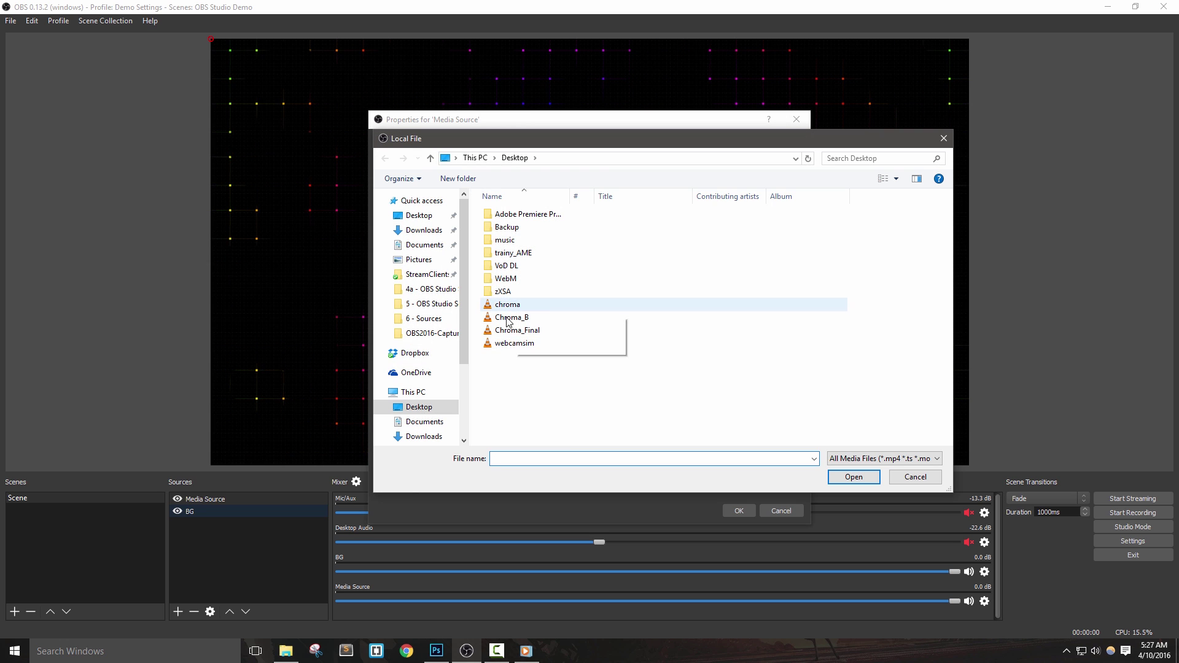
{"action": "left_click", "coordinate": [501, 344]}
{"action": "double_click", "coordinate": [500, 344]}
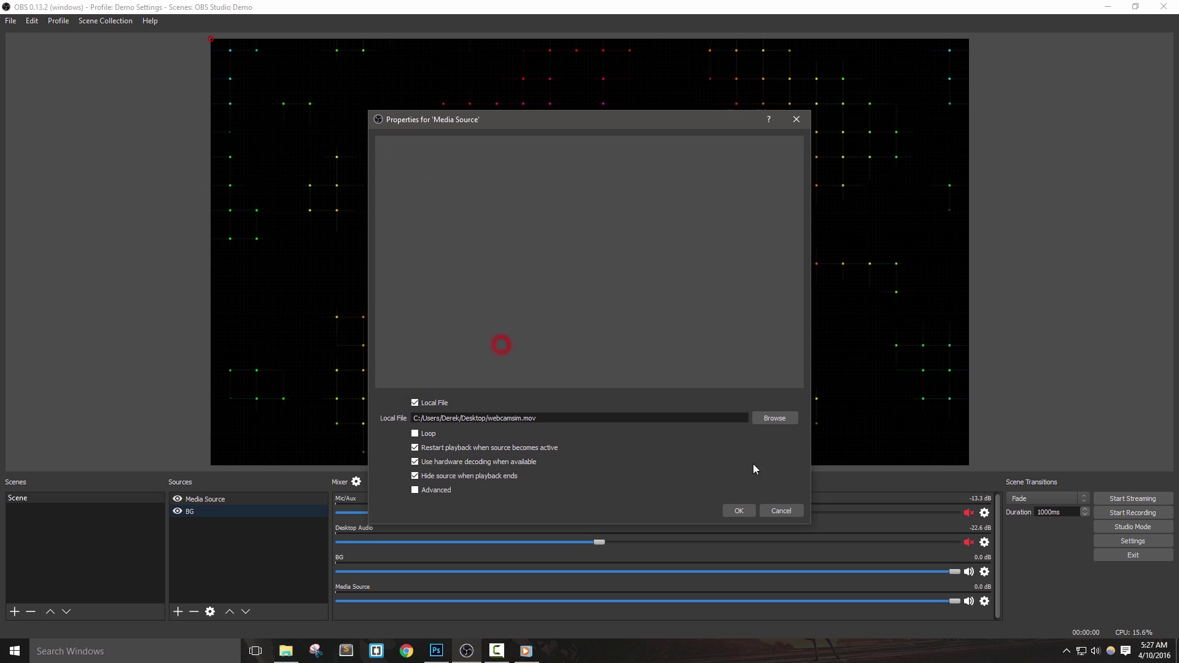
{"action": "left_click", "coordinate": [742, 511]}
{"action": "mouse_move", "coordinate": [445, 194]}
{"action": "left_mouse_down"}
{"action": "mouse_move", "coordinate": [753, 256]}
{"action": "mouse_move", "coordinate": [689, 264]}
{"action": "left_mouse_up"}
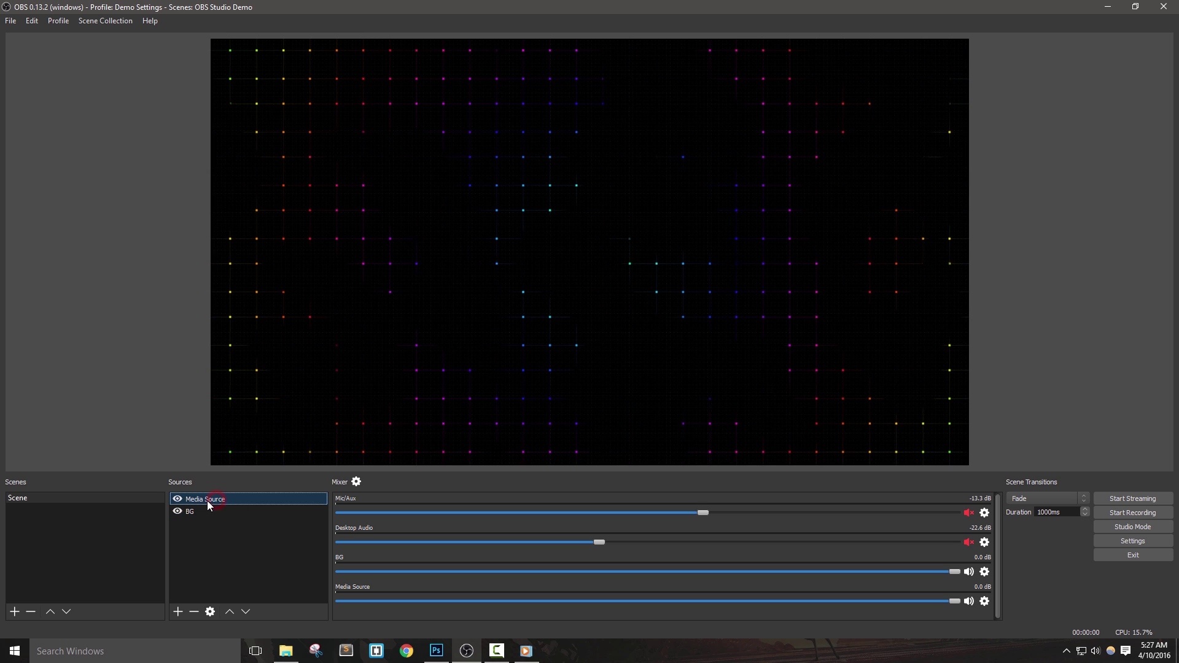
- Turn on looping in the Media Source properties
{"action": "right_click", "coordinate": [212, 499]}
{"action": "left_click", "coordinate": [242, 636]}
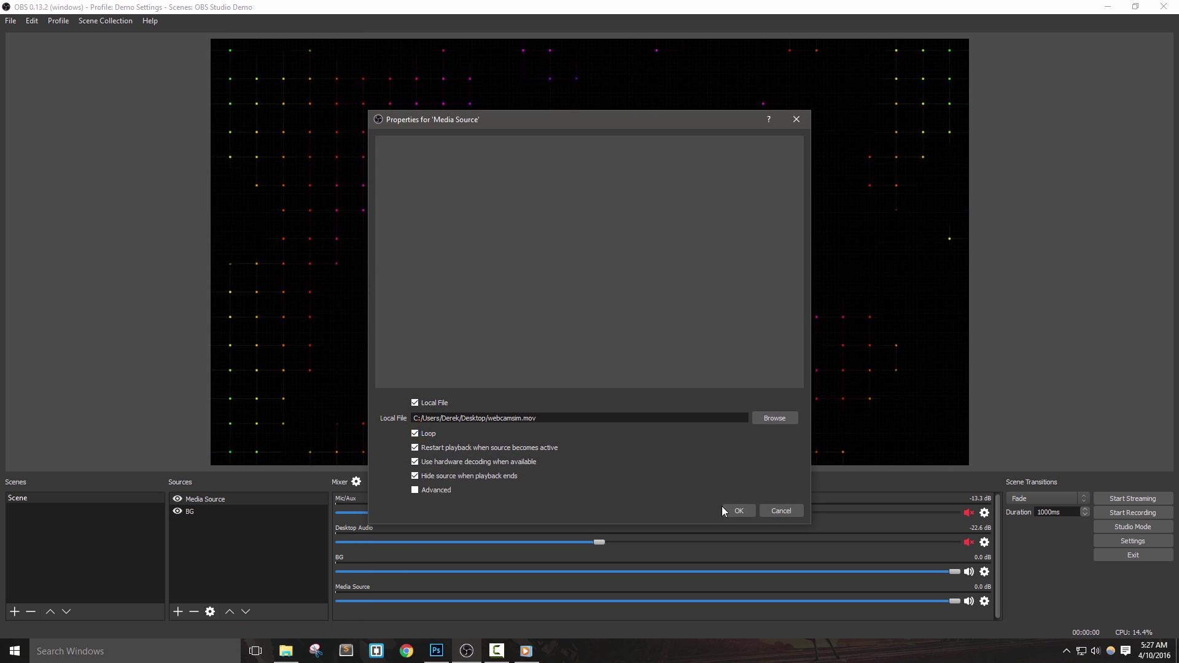
{"action": "left_click", "coordinate": [737, 511]}
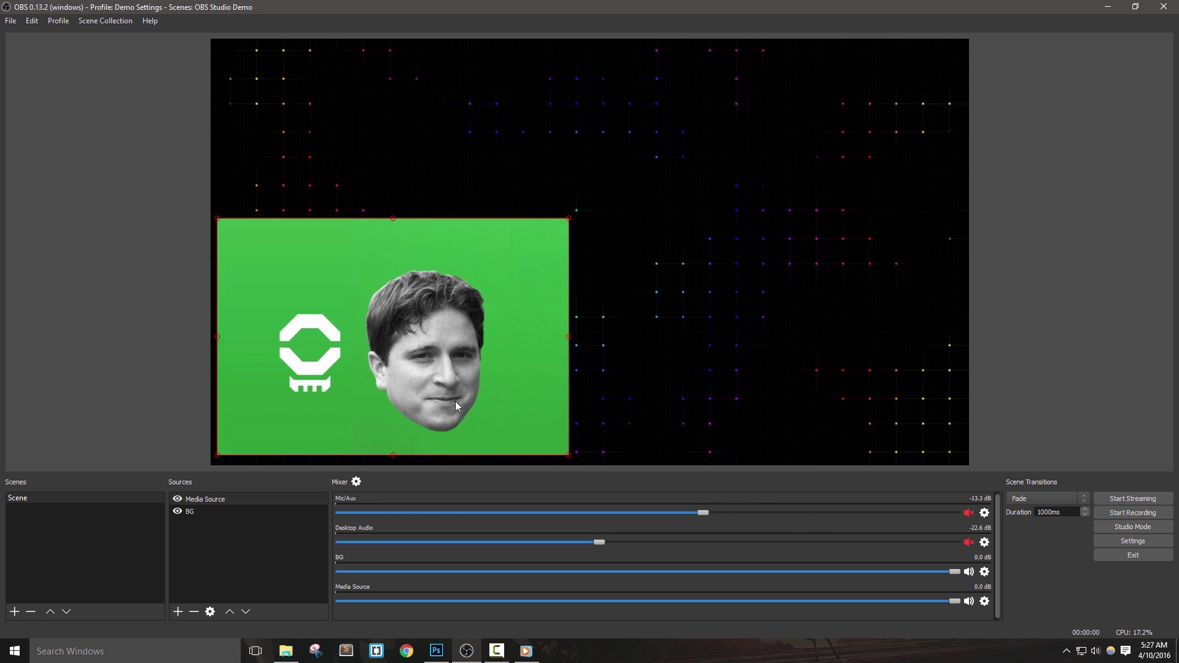
- Move the webcam clip to the bottom-left corner and shrink it
{"action": "left_click_drag", "start_coordinate": [679, 297], "coordinate": [454, 407]}
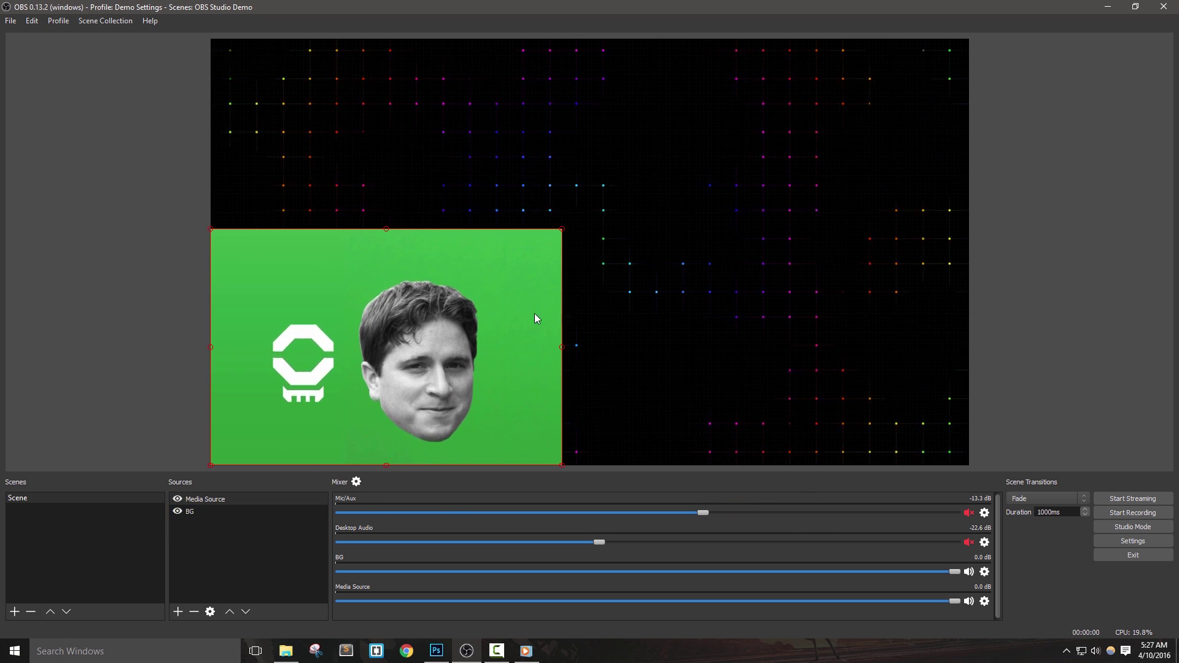
{"action": "left_click_drag", "start_coordinate": [560, 230], "coordinate": [442, 310]}
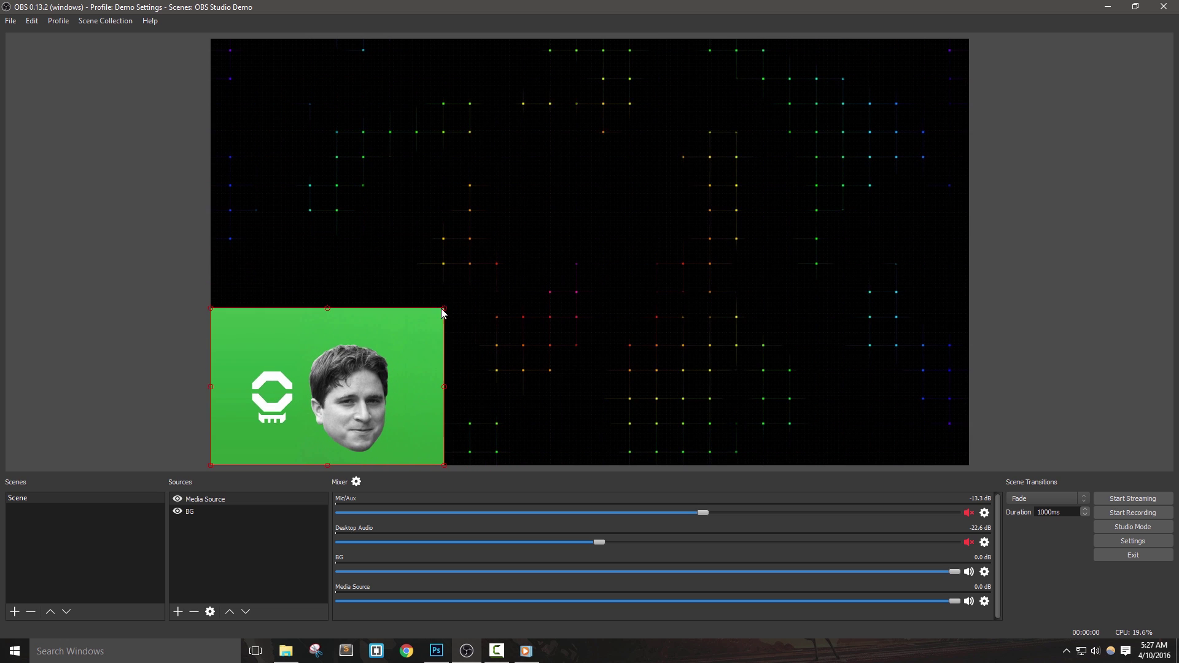
{"action": "left_click", "coordinate": [134, 342]}
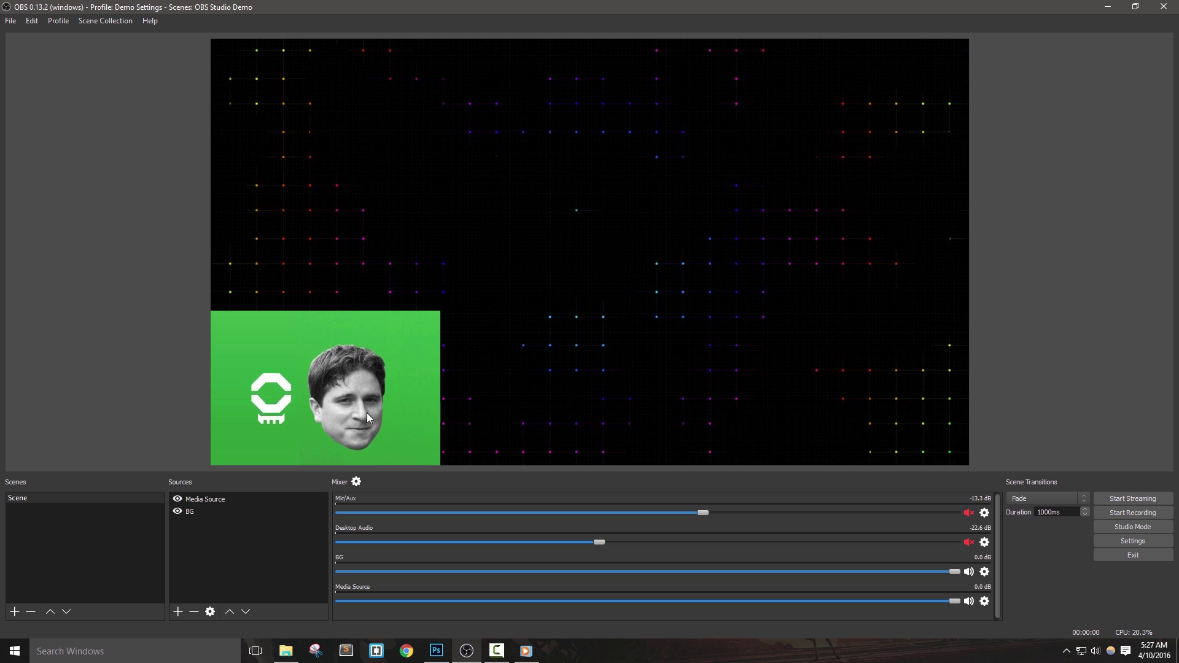
{"action": "left_click", "coordinate": [180, 500]}
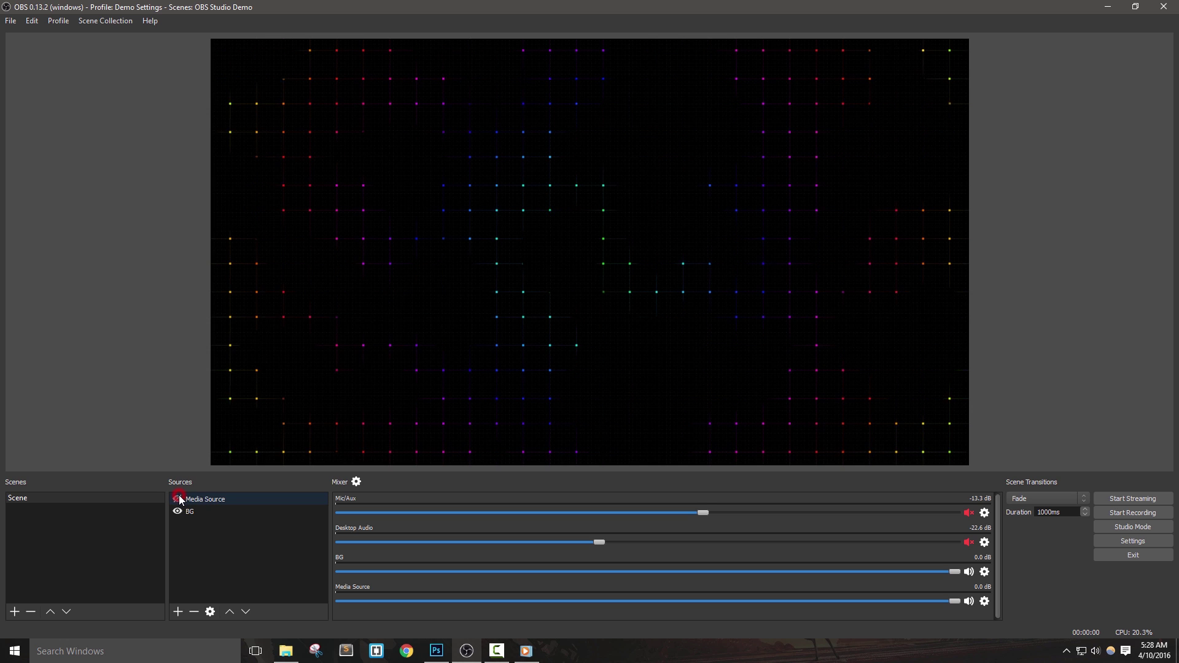
- Open the Media Source's filters window, then close it and reselect the source
{"action": "right_click", "coordinate": [213, 500]}
{"action": "left_click", "coordinate": [245, 619]}
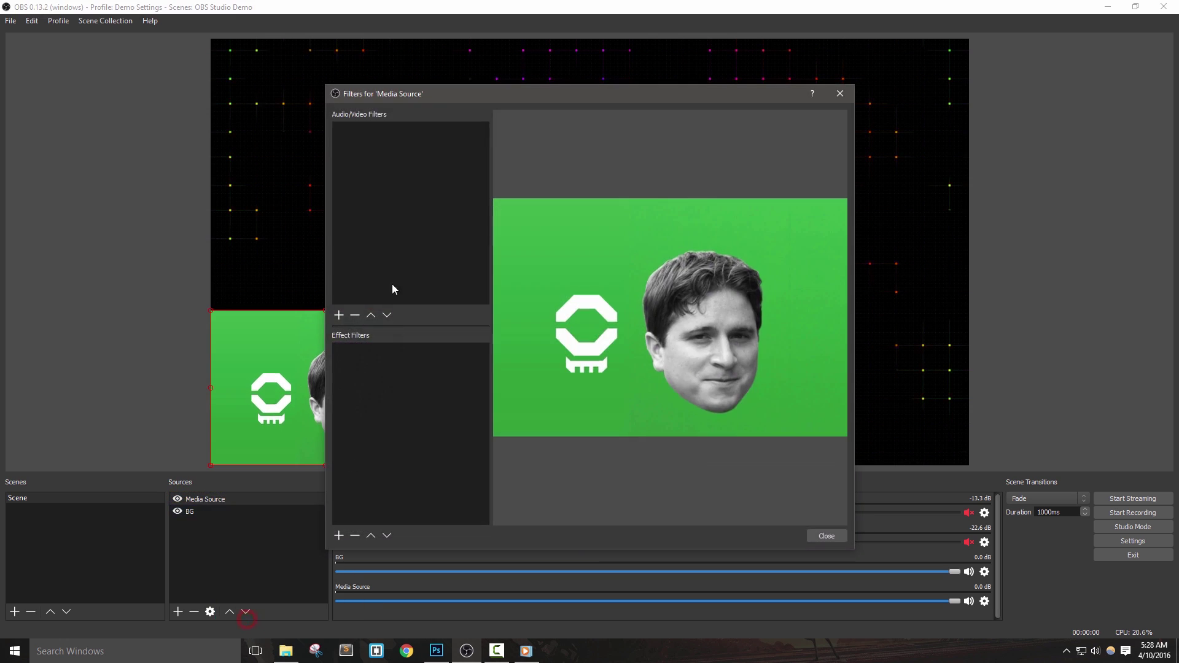
{"action": "right_click", "coordinate": [388, 406]}
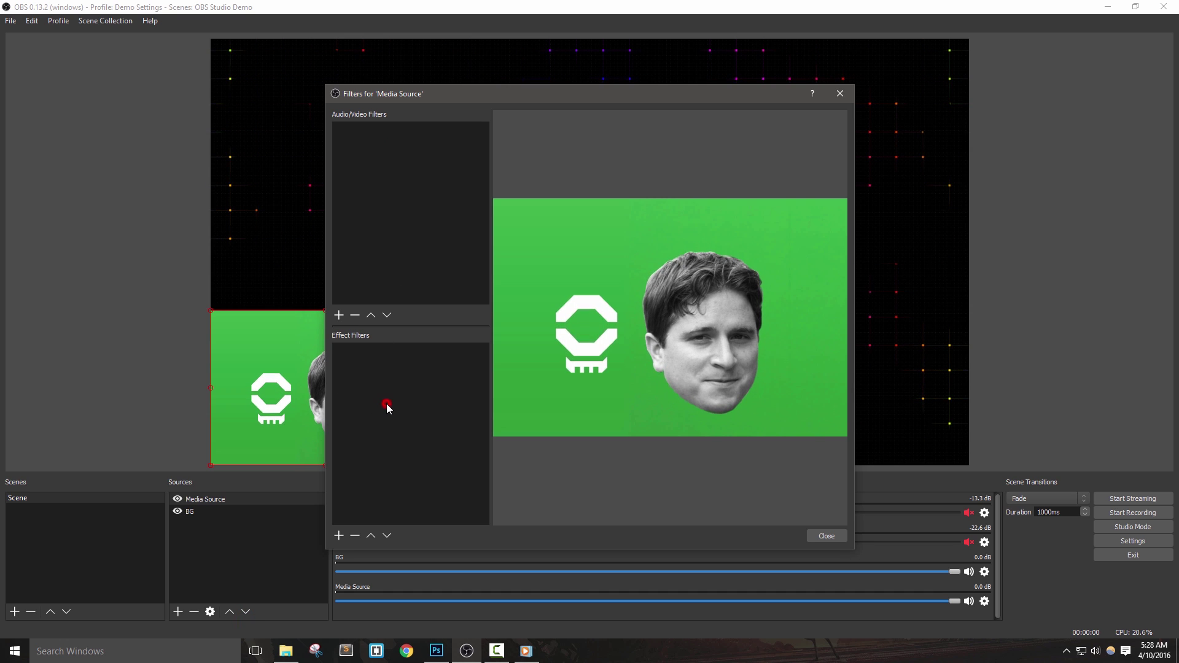
{"action": "right_click", "coordinate": [353, 335]}
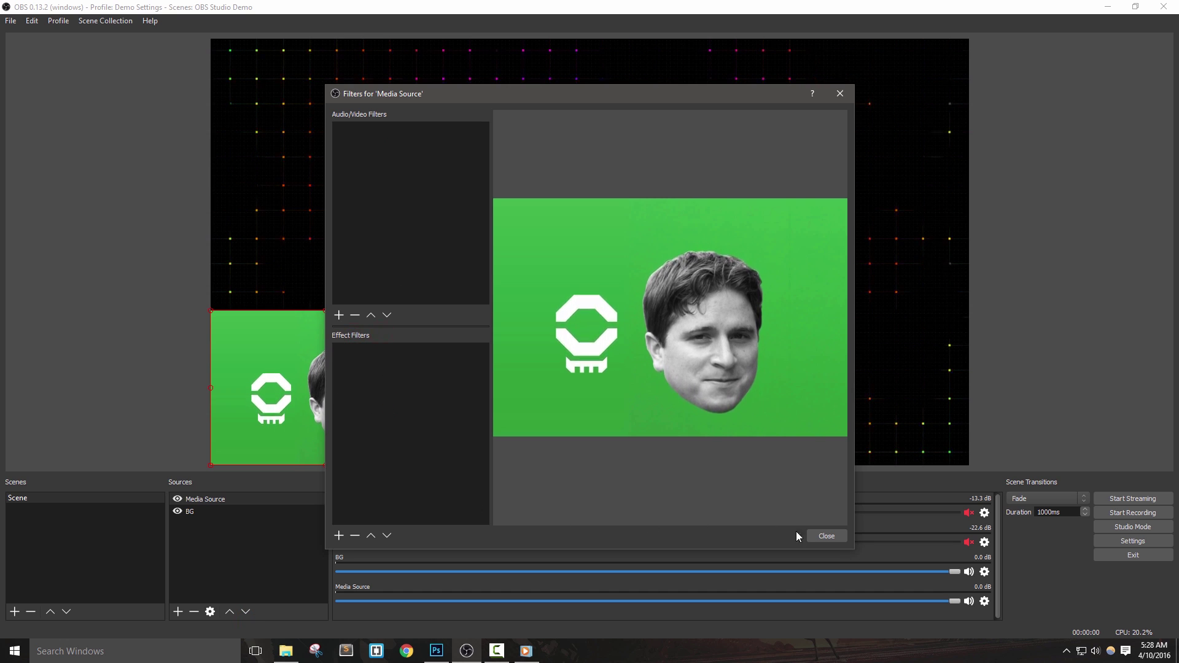
{"action": "left_click", "coordinate": [830, 540]}
{"action": "left_click", "coordinate": [221, 499]}
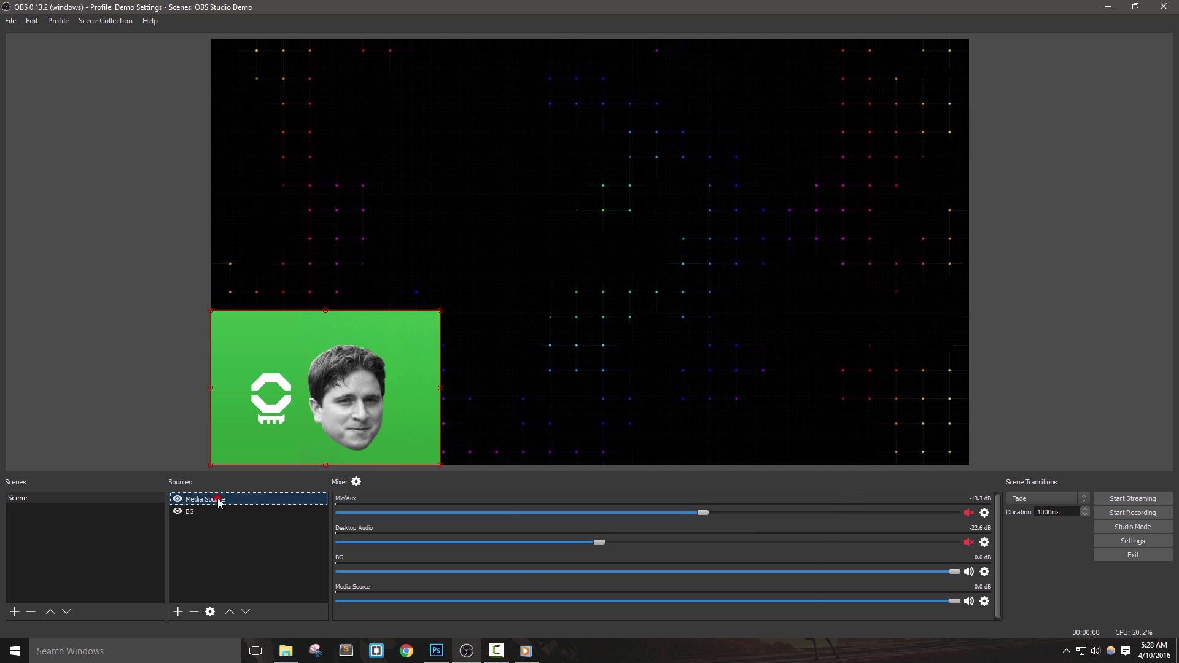
- Reopen the Media Source filters and browse the effect filter list without adding one
{"action": "right_click", "coordinate": [271, 499]}
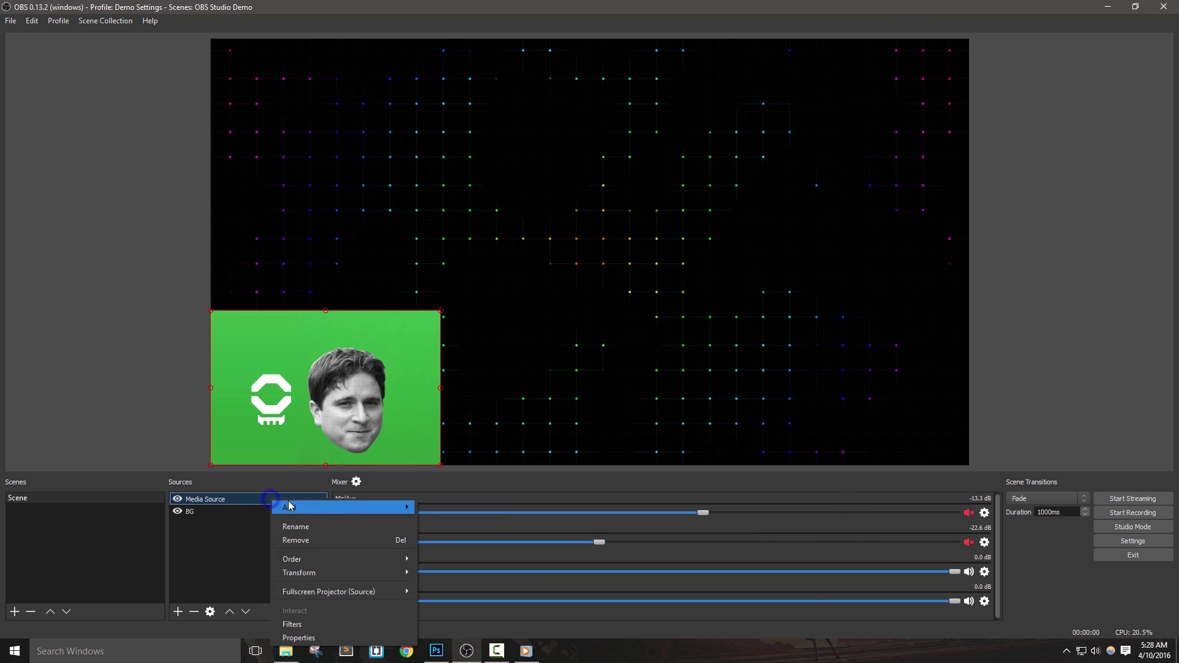
{"action": "left_click", "coordinate": [320, 625]}
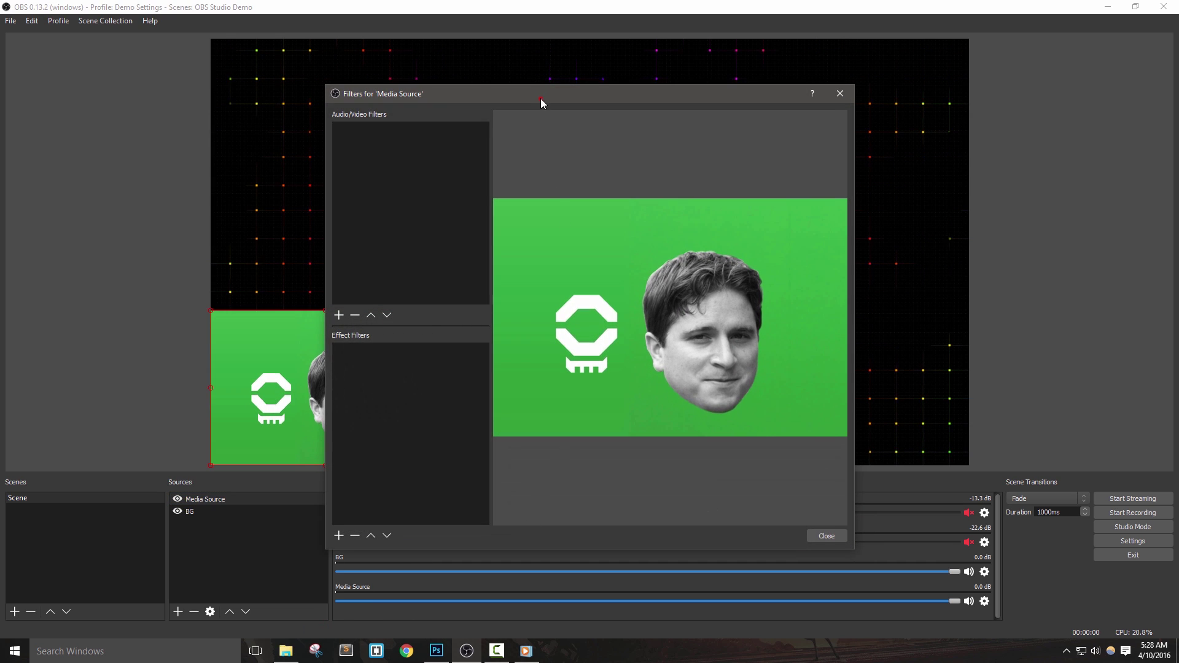
{"action": "left_click_drag", "start_coordinate": [540, 99], "coordinate": [497, 98]}
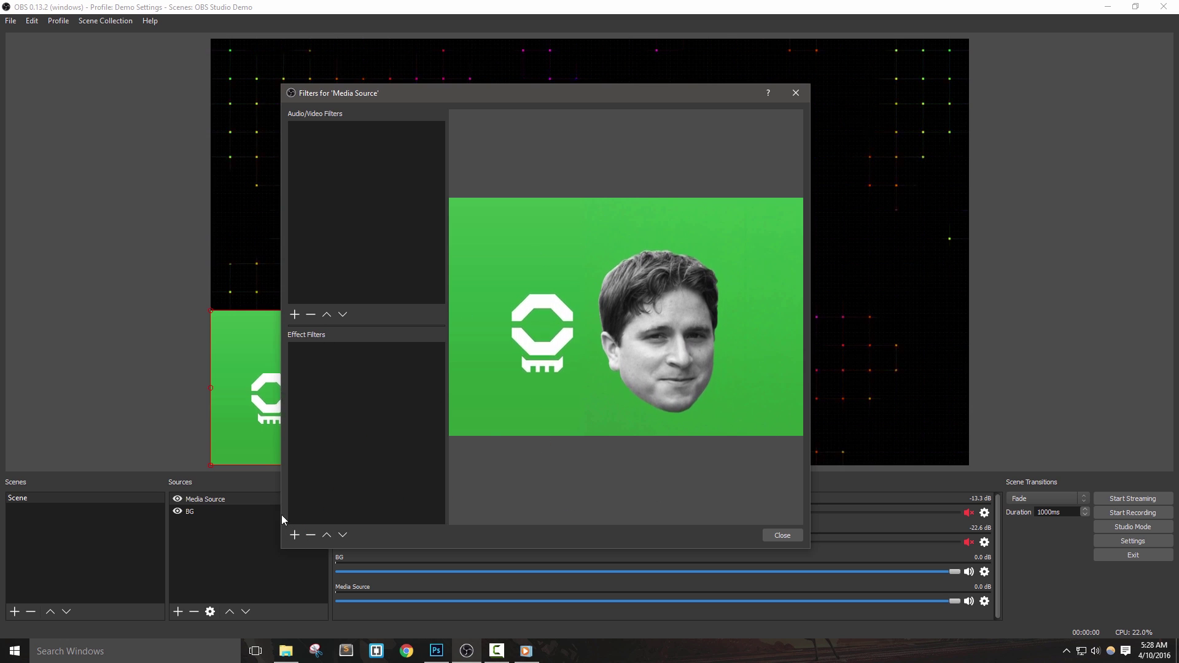
{"action": "left_click", "coordinate": [295, 534]}
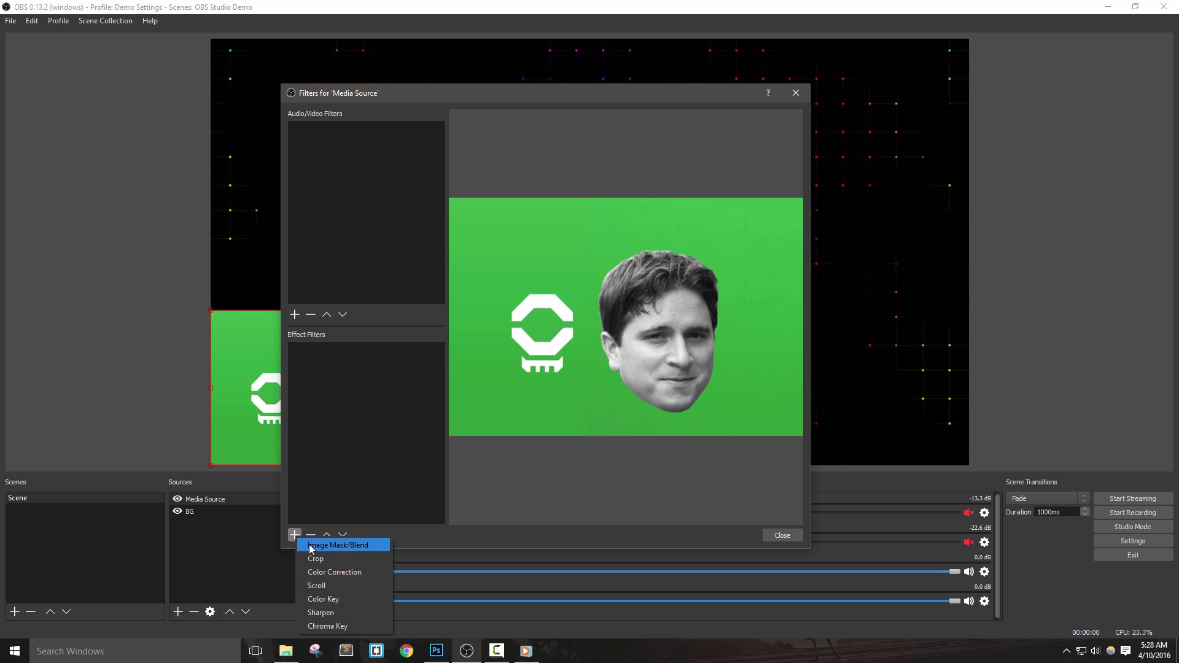
{"action": "left_click", "coordinate": [339, 468]}
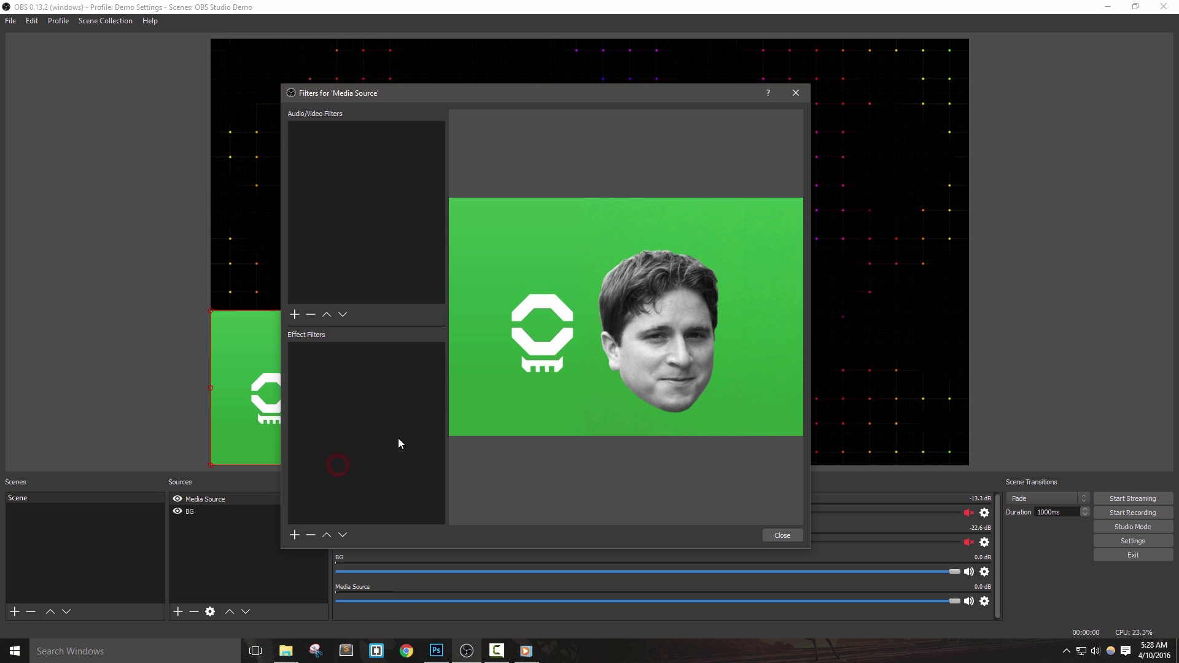
- Add an Image Mask/Blend filter and keep the Alpha Mask (Color Channel) type
{"action": "right_click", "coordinate": [339, 385]}
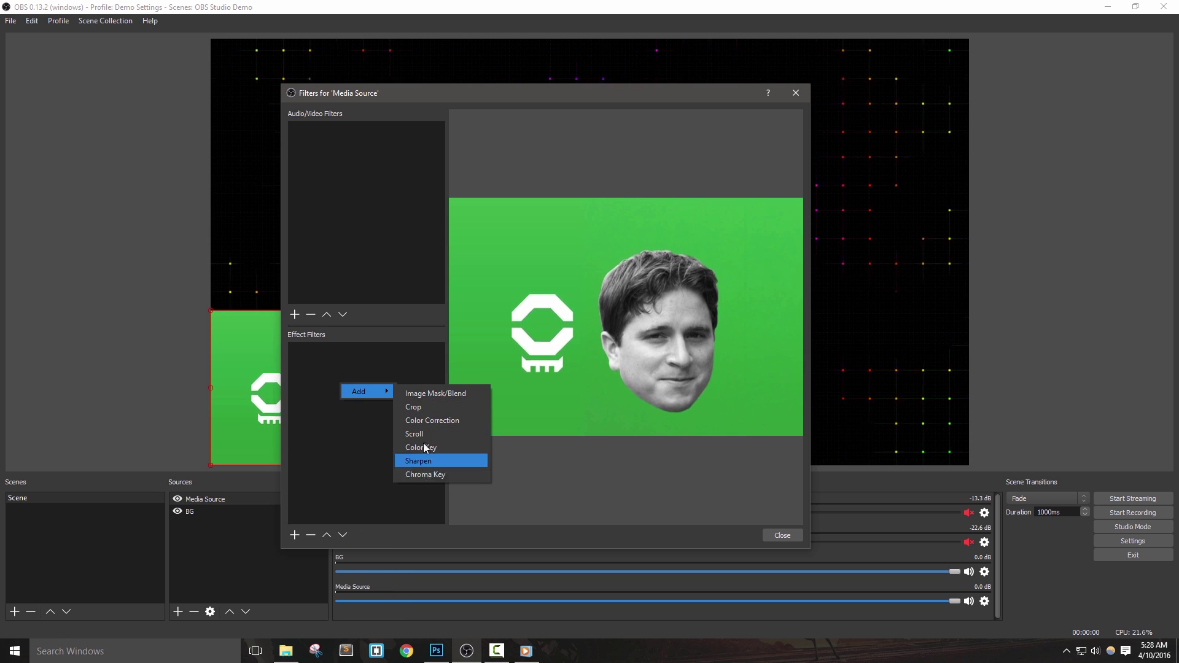
{"action": "mouse_move", "coordinate": [365, 391]}
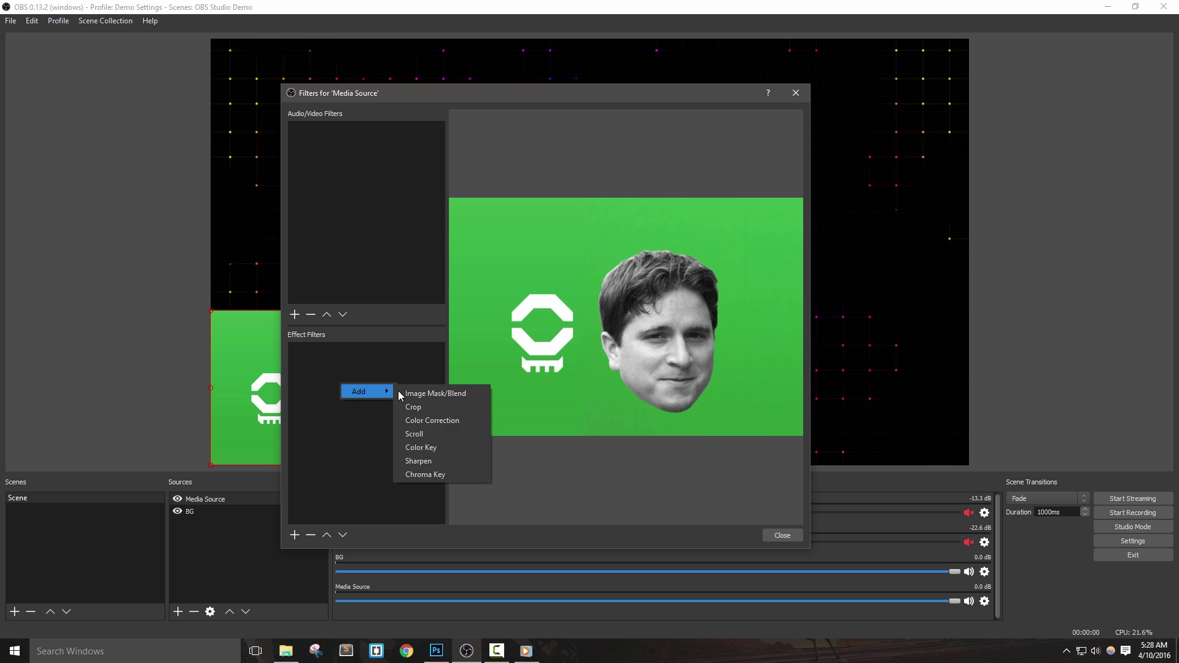
{"action": "left_click", "coordinate": [425, 392]}
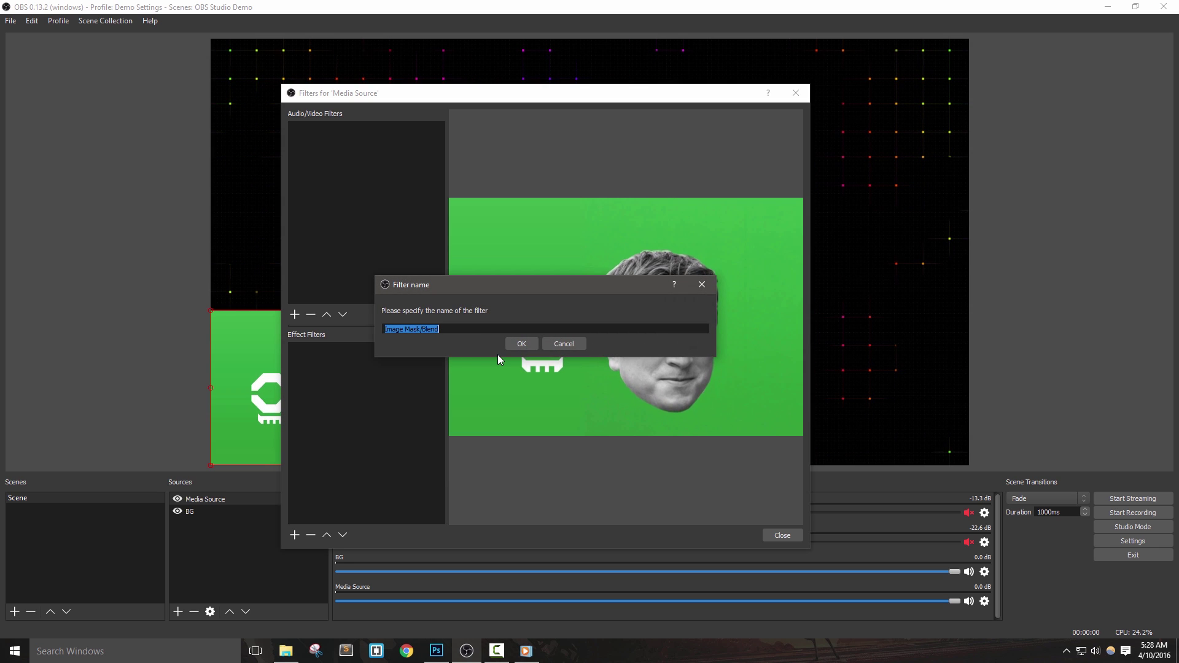
{"action": "left_click", "coordinate": [524, 345]}
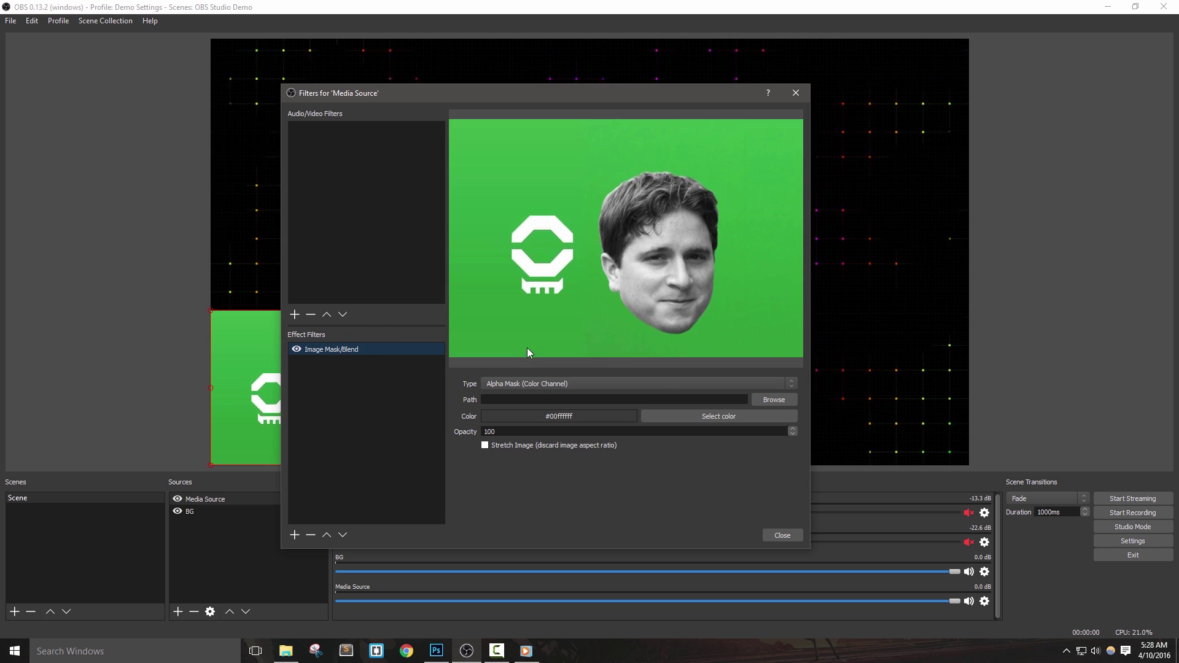
{"action": "left_click", "coordinate": [296, 350]}
{"action": "left_click", "coordinate": [557, 383]}
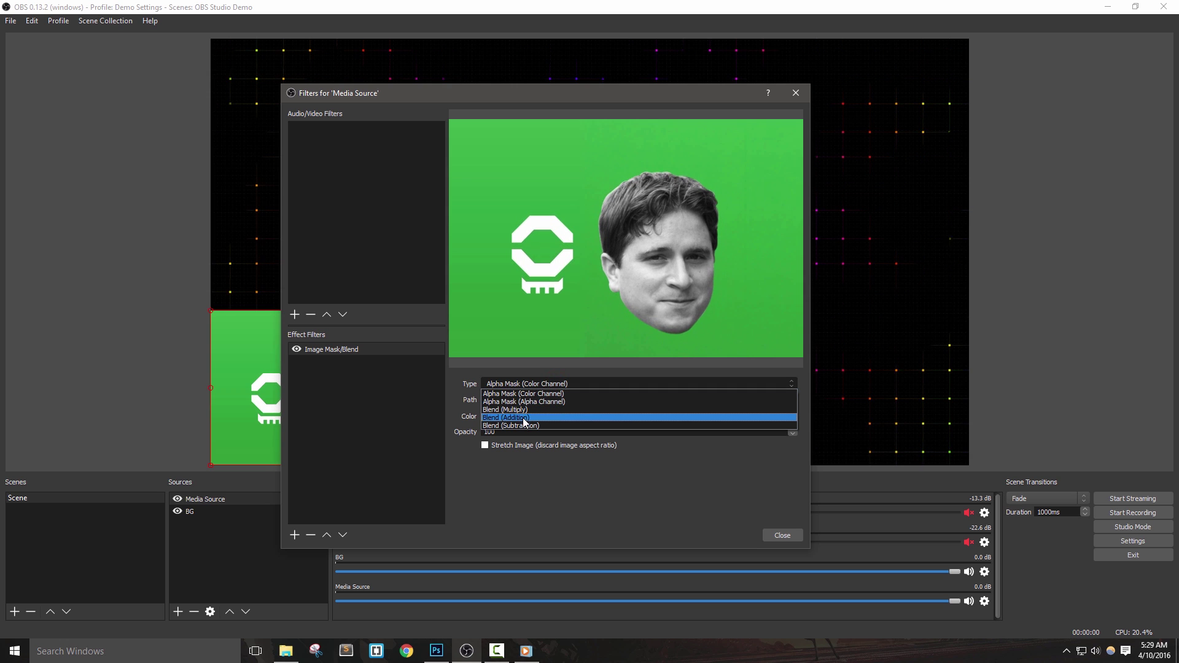
{"action": "left_click", "coordinate": [534, 383]}
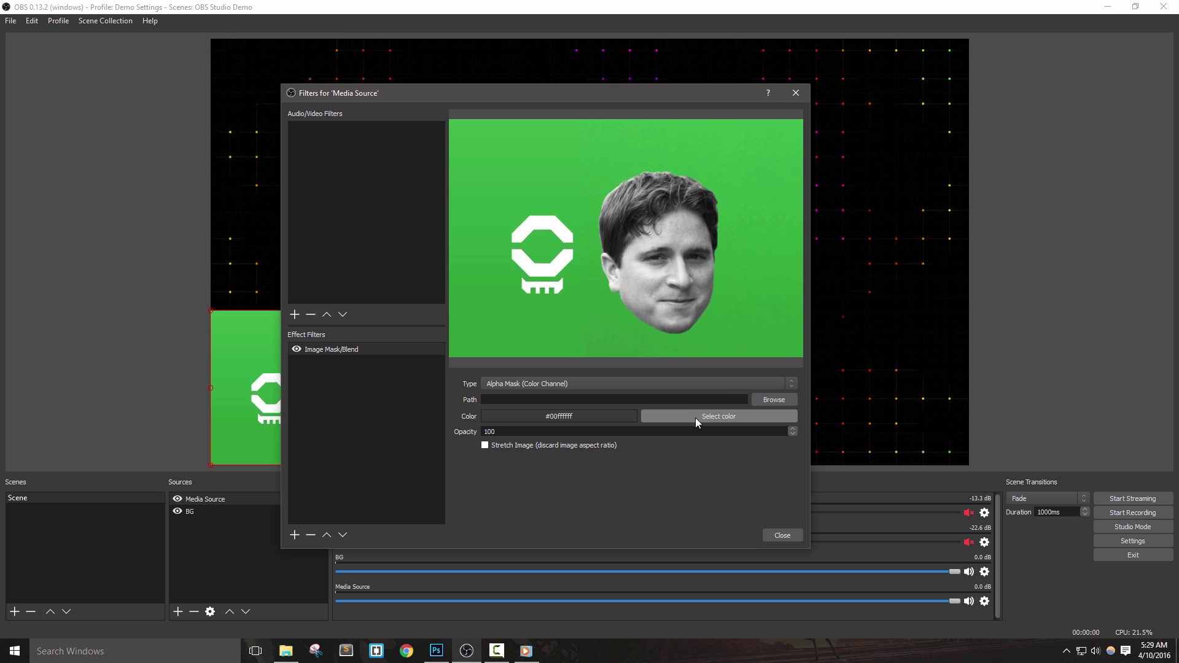
- Try opacity 0 and image stretching, then restore opacity 100 and stretching off
{"action": "double_click", "coordinate": [513, 430]}
{"action": "type", "text": "0"}
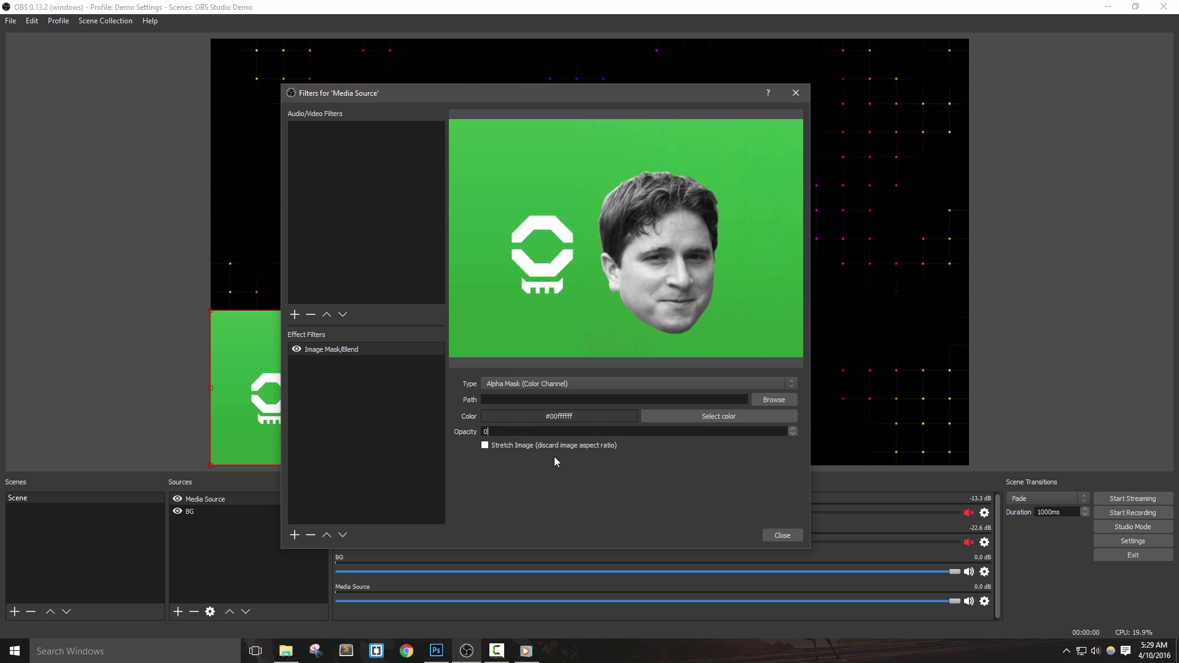
{"action": "left_click", "coordinate": [560, 398]}
{"action": "left_click", "coordinate": [793, 434]}
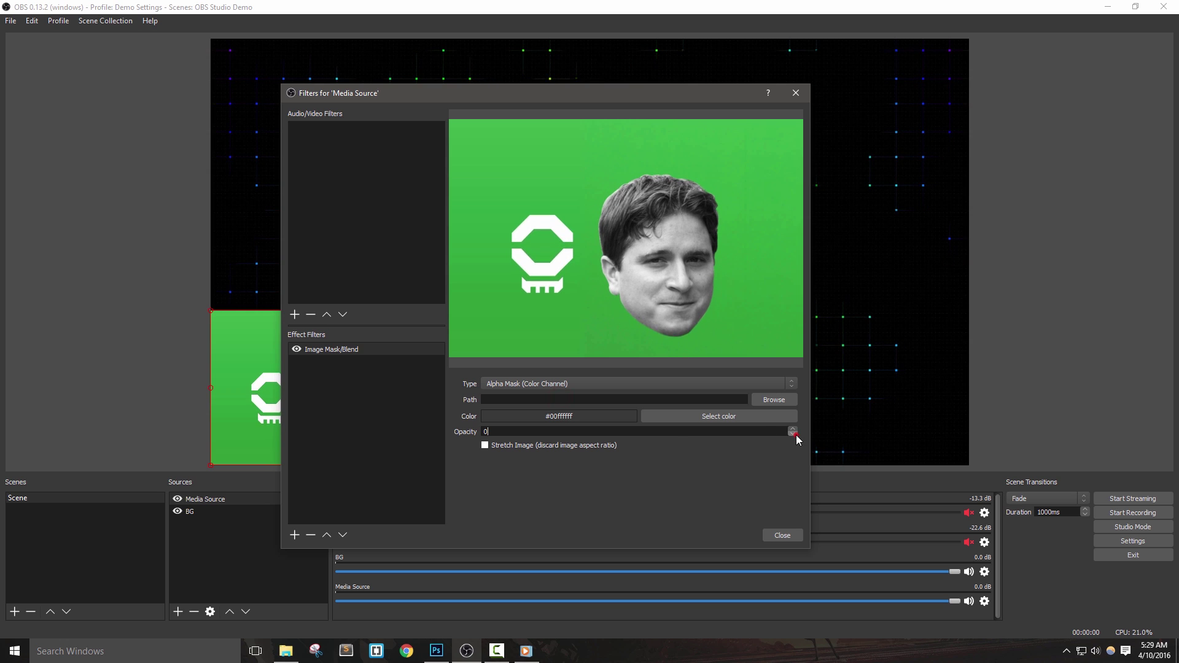
{"action": "double_click", "coordinate": [486, 431]}
{"action": "type", "text": "100"}
{"action": "left_click", "coordinate": [551, 445]}
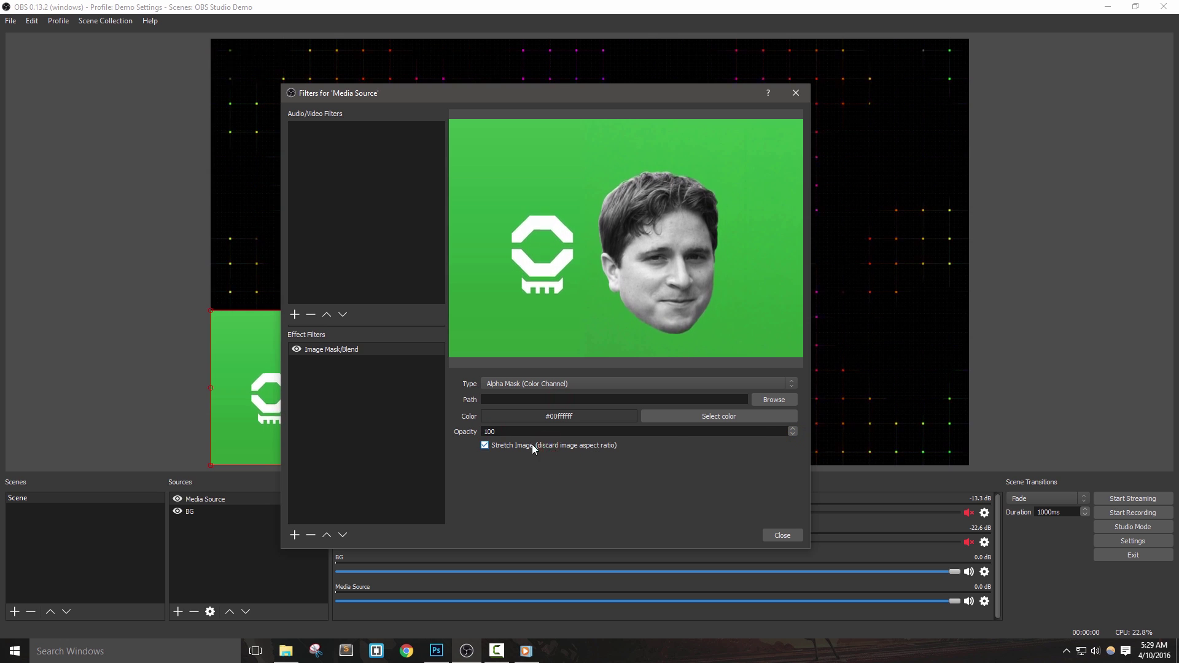
{"action": "left_click", "coordinate": [527, 445]}
- Switch to Photoshop to view mask.png, a white circle on black
{"action": "left_click", "coordinate": [438, 650]}
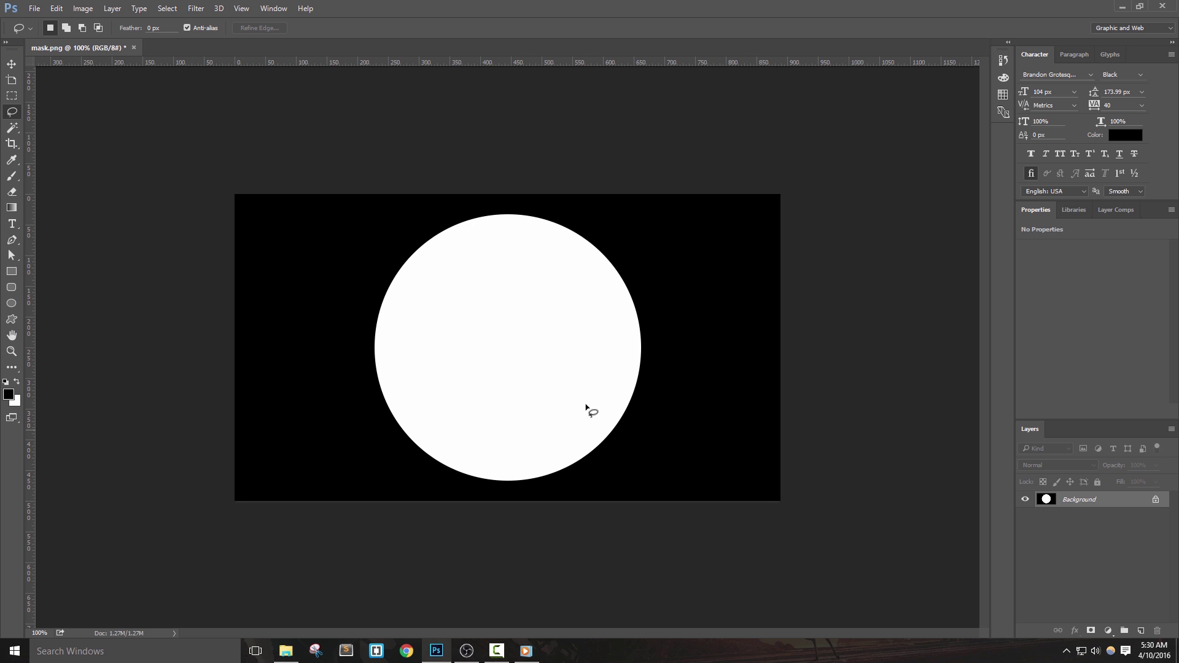
- Set the mask path to mask.png on the Desktop and compare it in Photoshop
{"action": "left_click", "coordinate": [466, 650]}
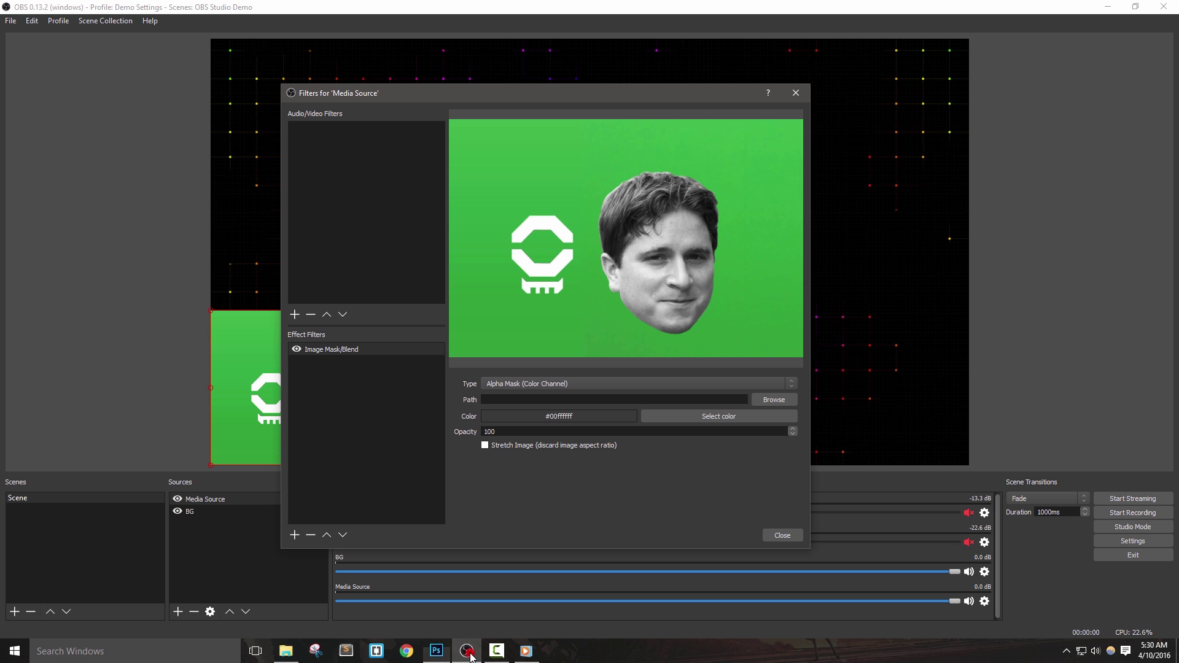
{"action": "left_click", "coordinate": [779, 398]}
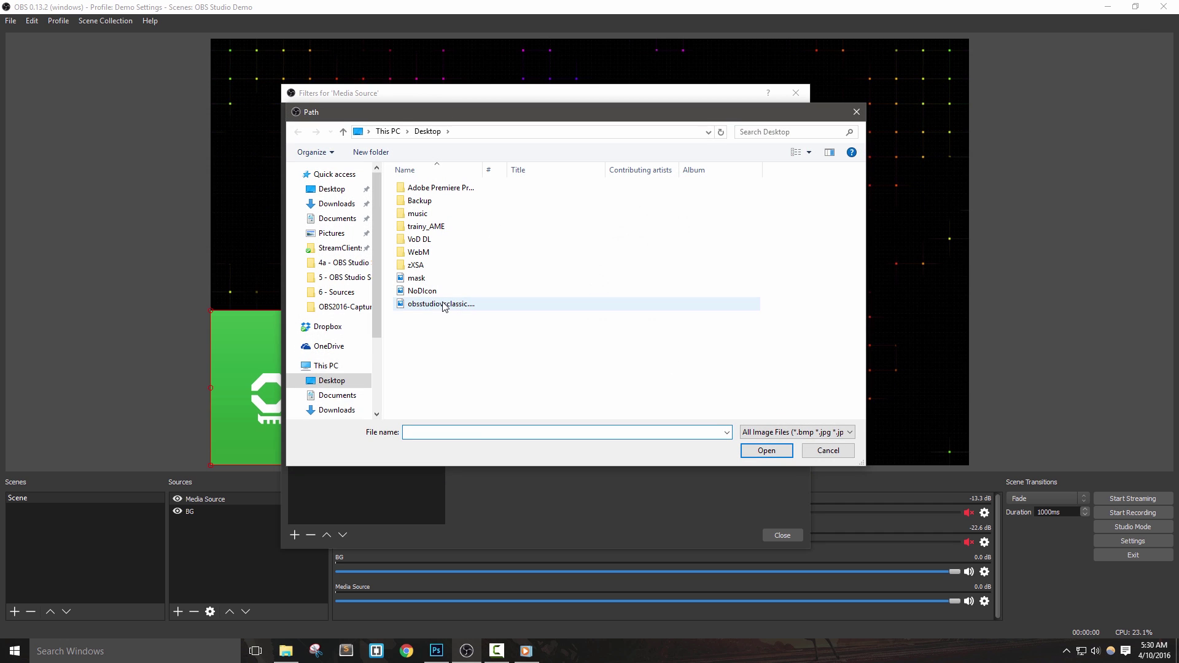
{"action": "double_click", "coordinate": [417, 277]}
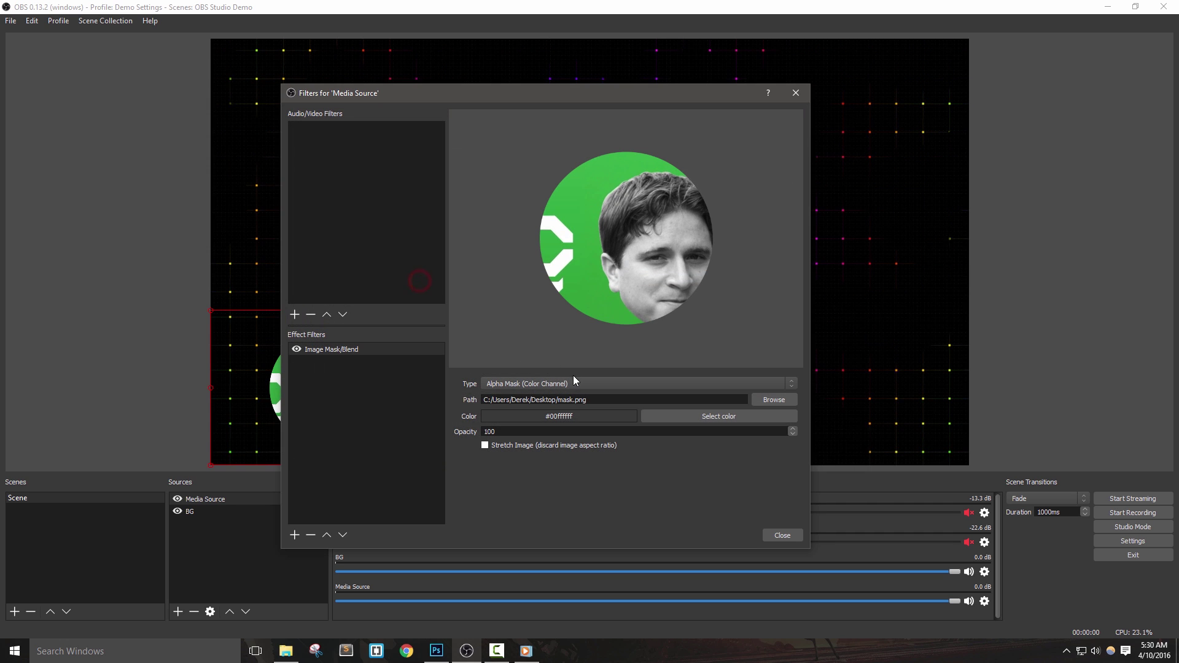
{"action": "left_click", "coordinate": [589, 386]}
{"action": "left_click", "coordinate": [436, 651]}
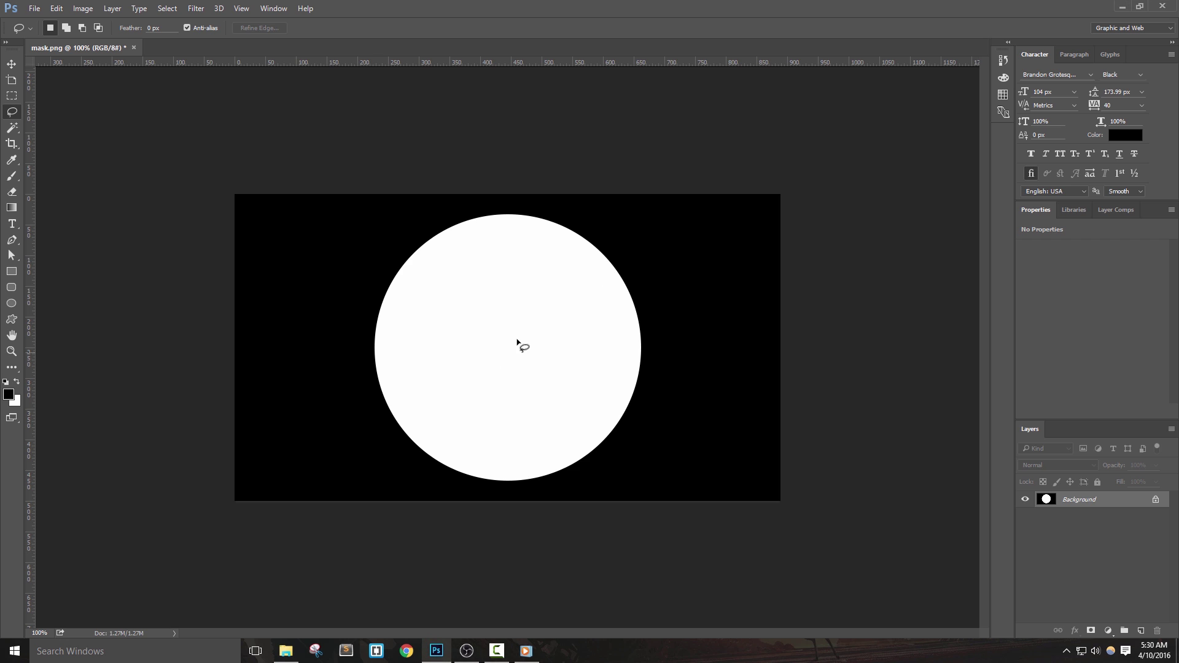
{"action": "left_click", "coordinate": [466, 651]}
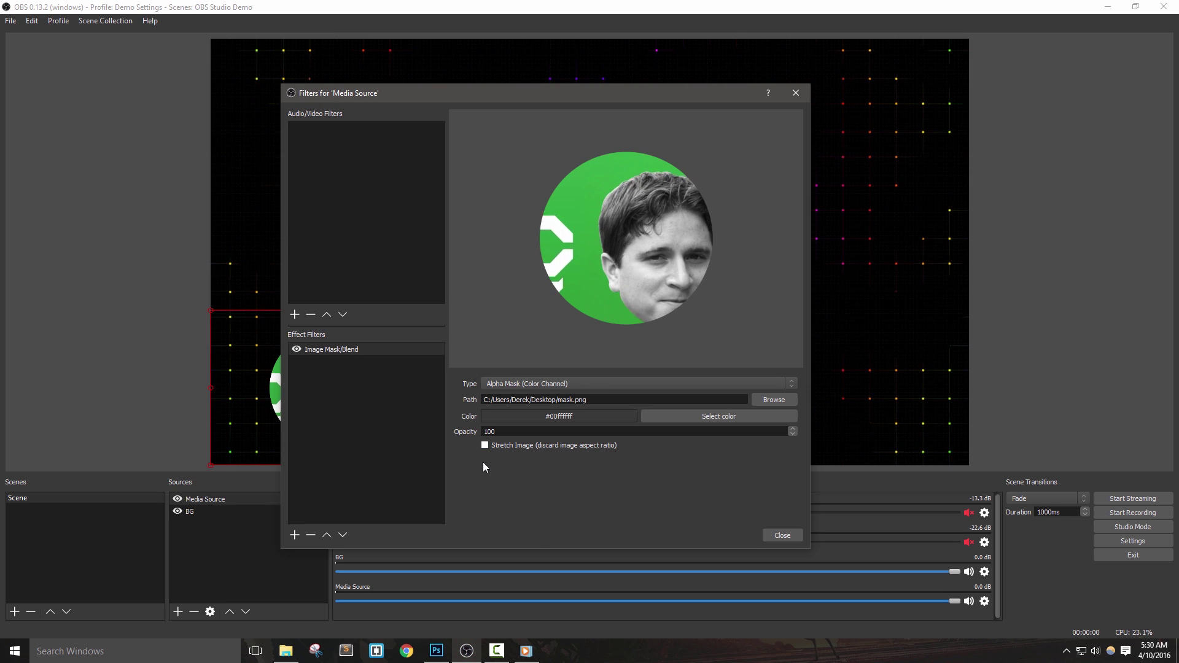
{"action": "left_click", "coordinate": [485, 445]}
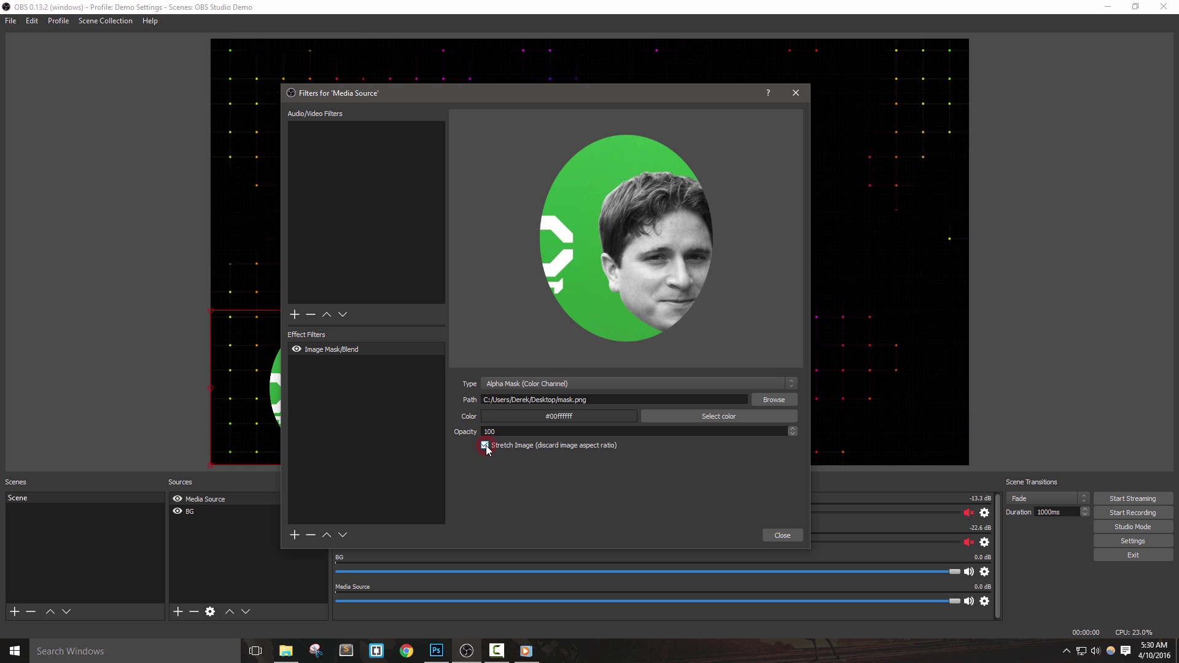
{"action": "left_click", "coordinate": [485, 445]}
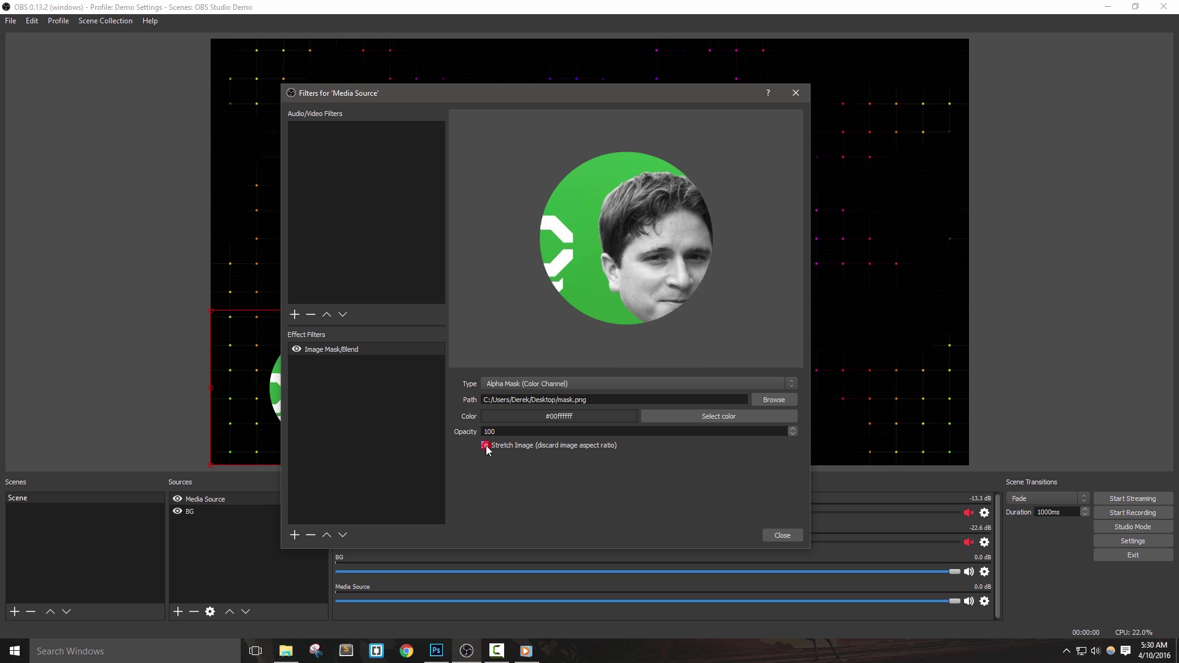
{"action": "left_click", "coordinate": [485, 445]}
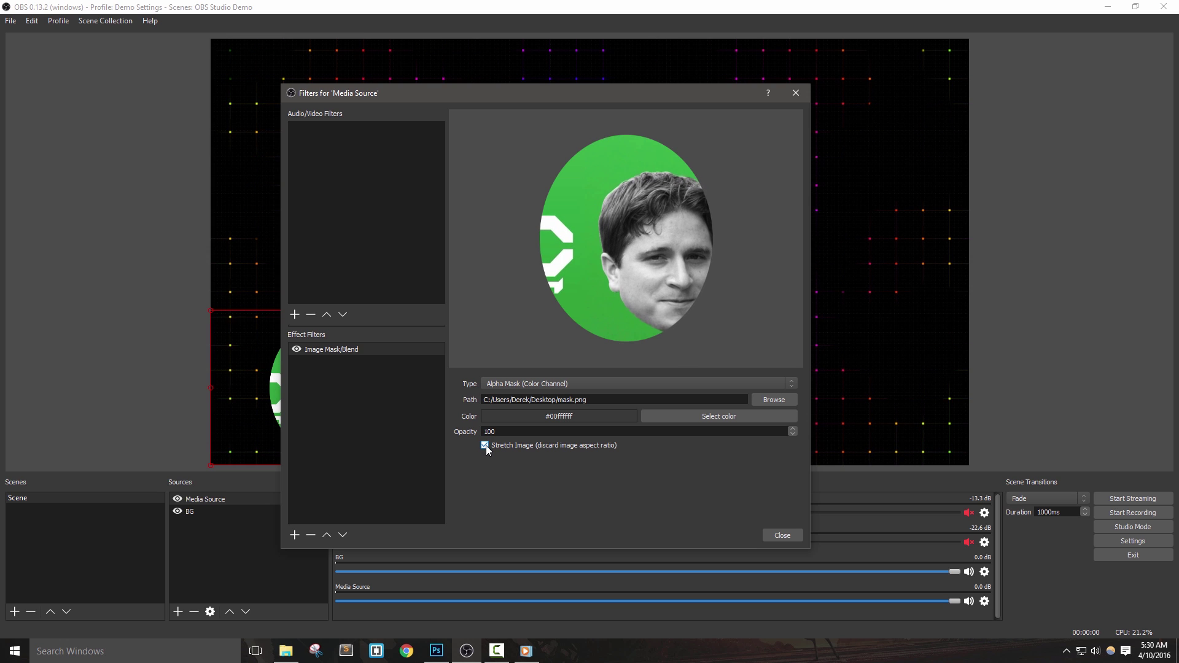
{"action": "left_click", "coordinate": [485, 444]}
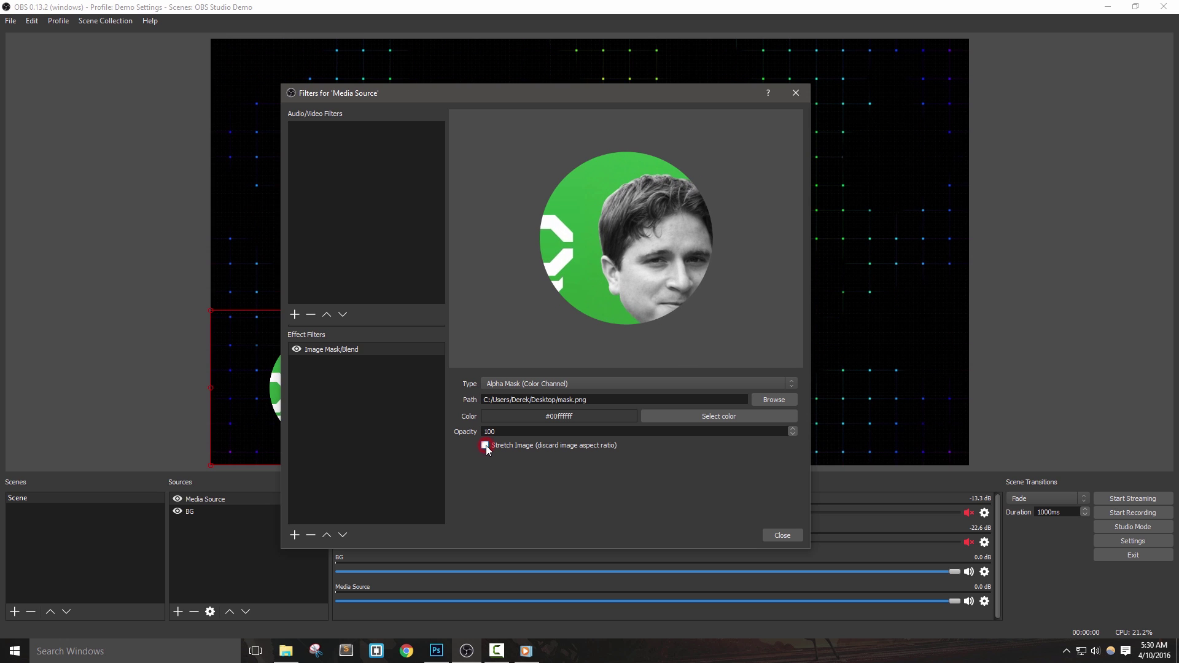
{"action": "left_click", "coordinate": [792, 434]}
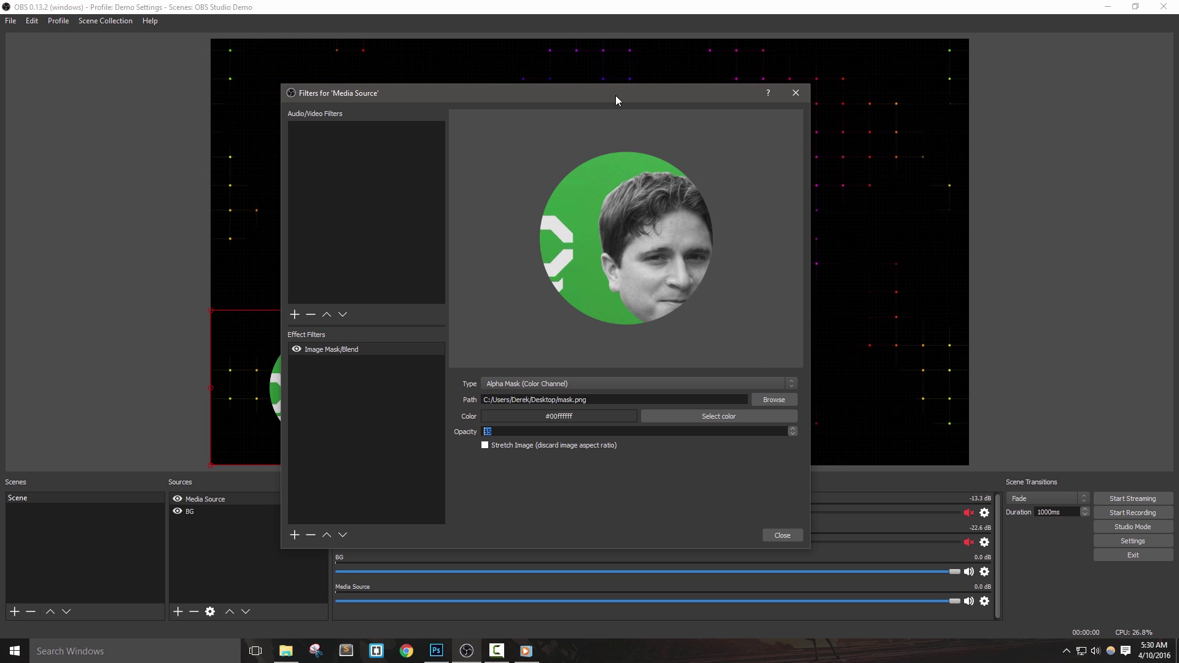
{"action": "left_click_drag", "start_coordinate": [616, 93], "coordinate": [809, 104]}
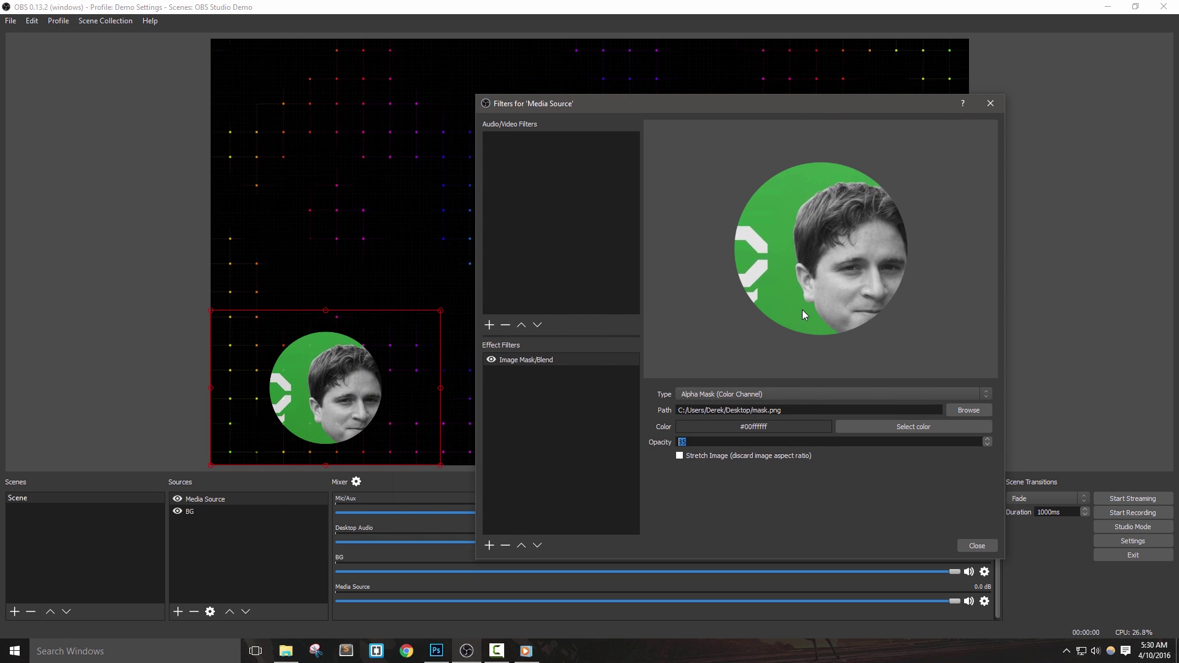
{"action": "type", "text": "100"}
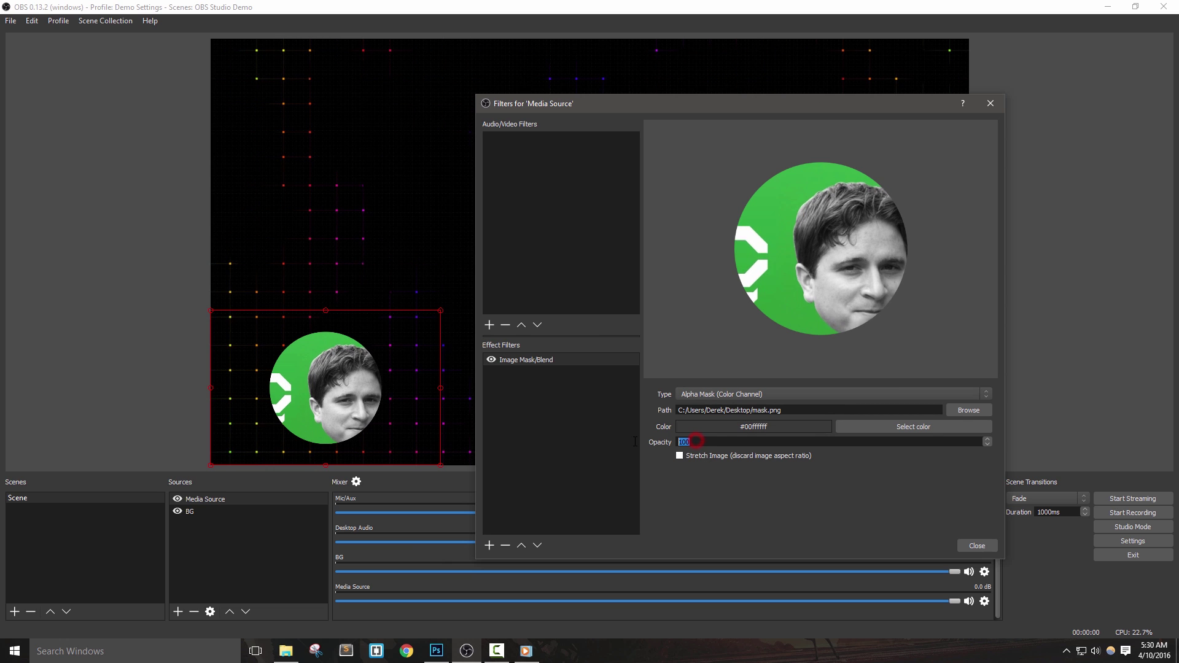
{"action": "left_click", "coordinate": [769, 392]}
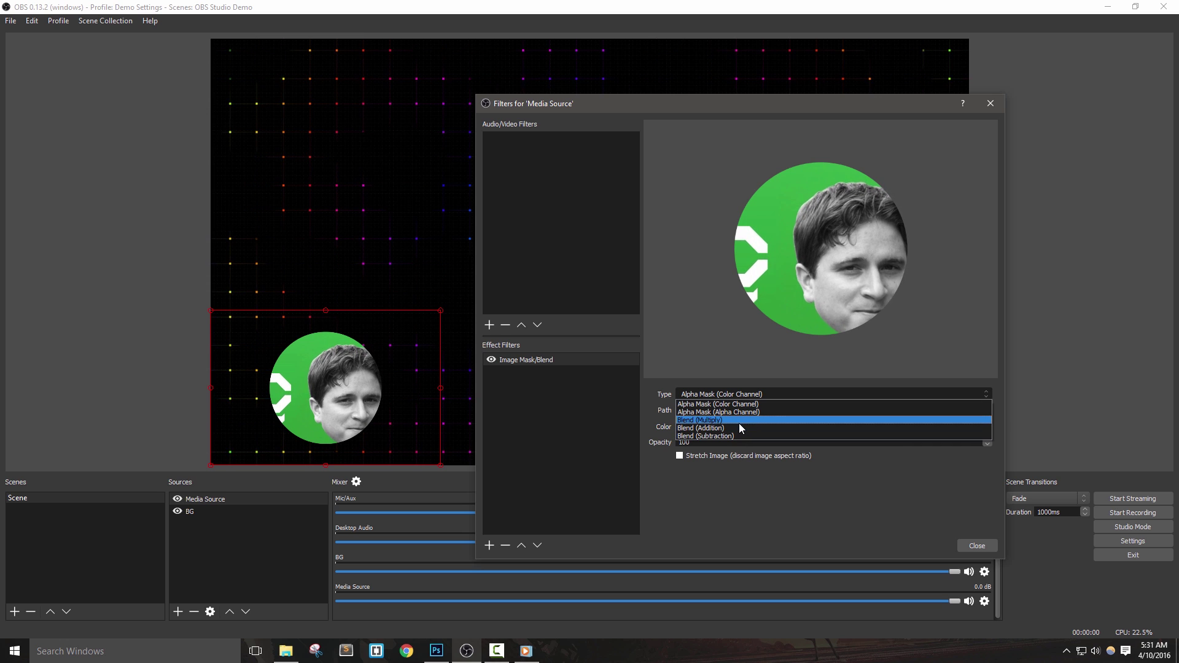
{"action": "left_click", "coordinate": [752, 506]}
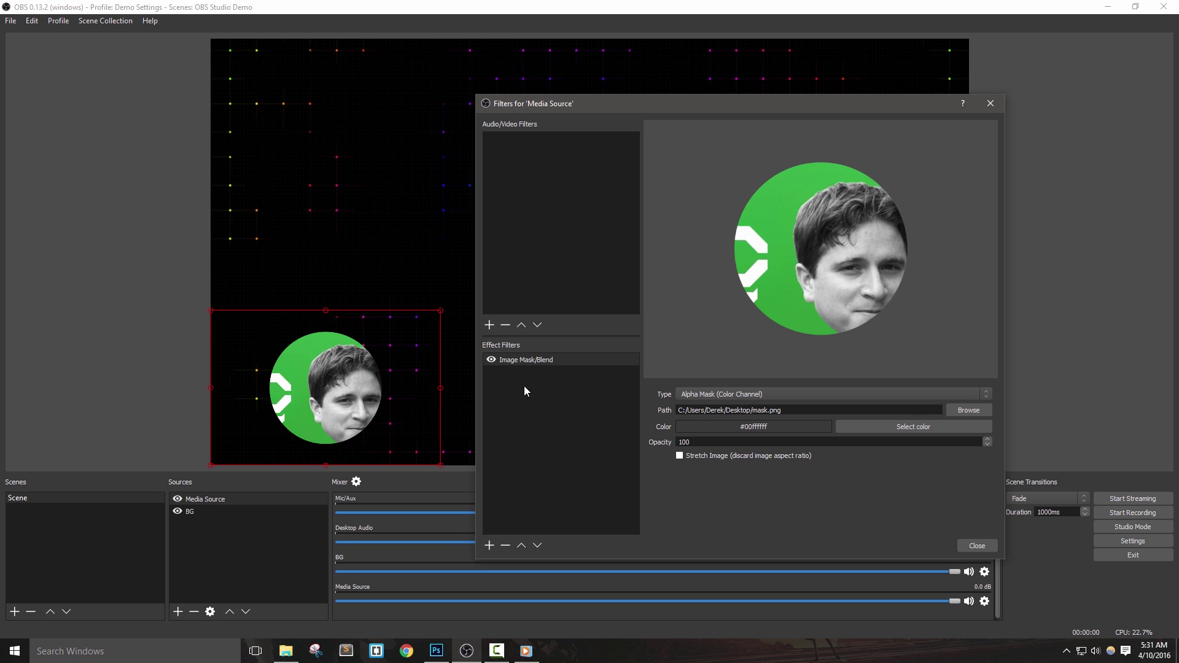
{"action": "left_click", "coordinate": [516, 360]}
- Remove the Image Mask/Blend filter and add a Crop filter with its default name
{"action": "left_click", "coordinate": [505, 545]}
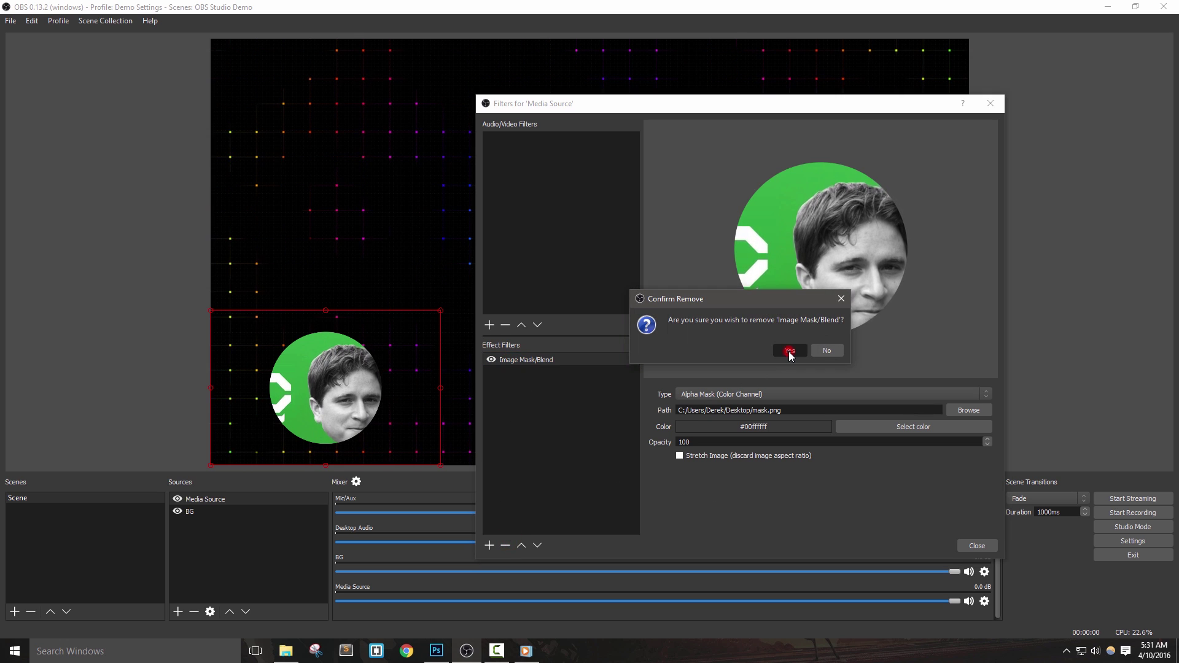
{"action": "left_click", "coordinate": [789, 351]}
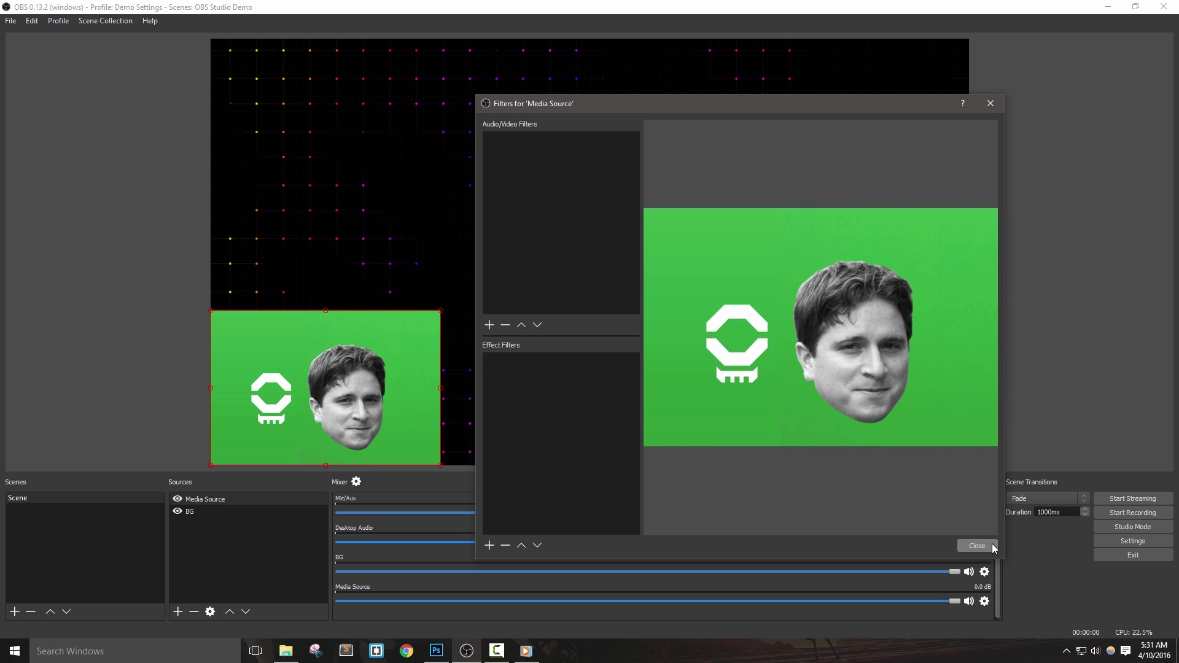
{"action": "left_click", "coordinate": [488, 546]}
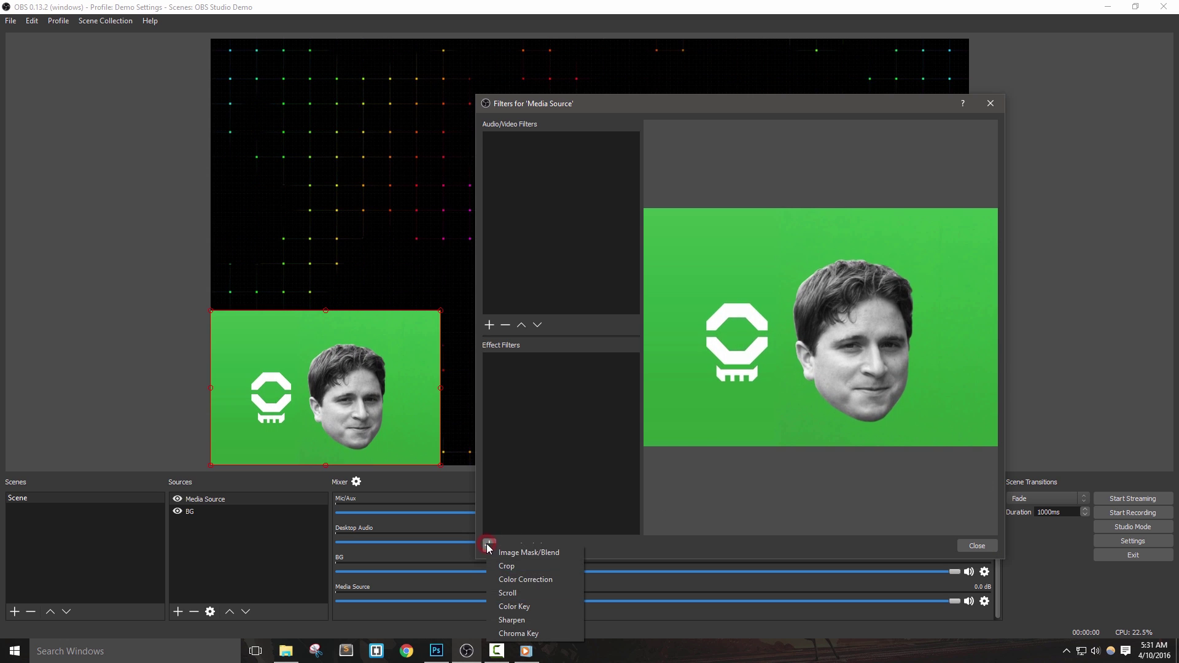
{"action": "left_click", "coordinate": [529, 564]}
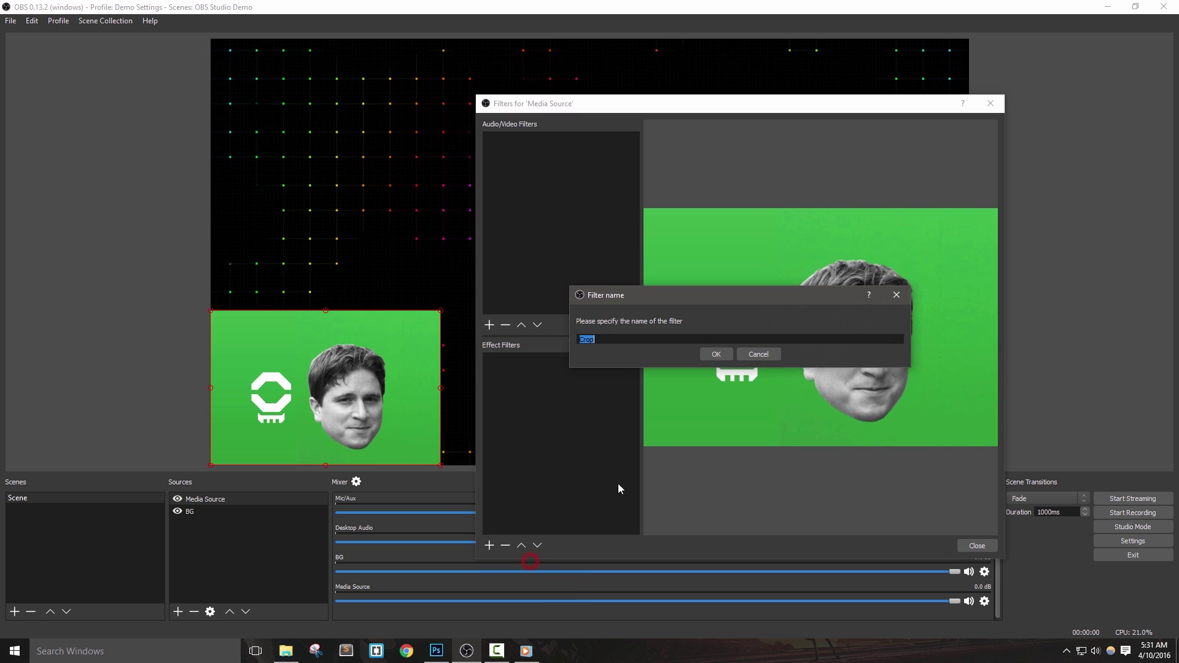
{"action": "left_click", "coordinate": [727, 354]}
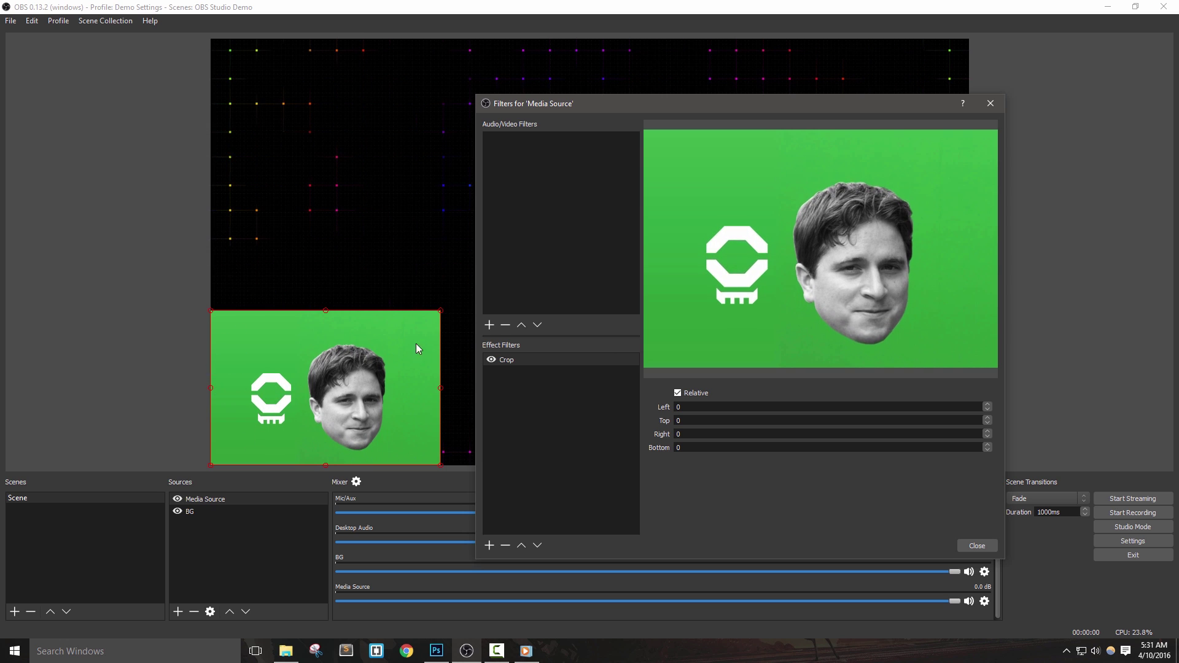
- Set the Crop filter to trim 330 from the left and 100 from the top
{"action": "left_click", "coordinate": [986, 406]}
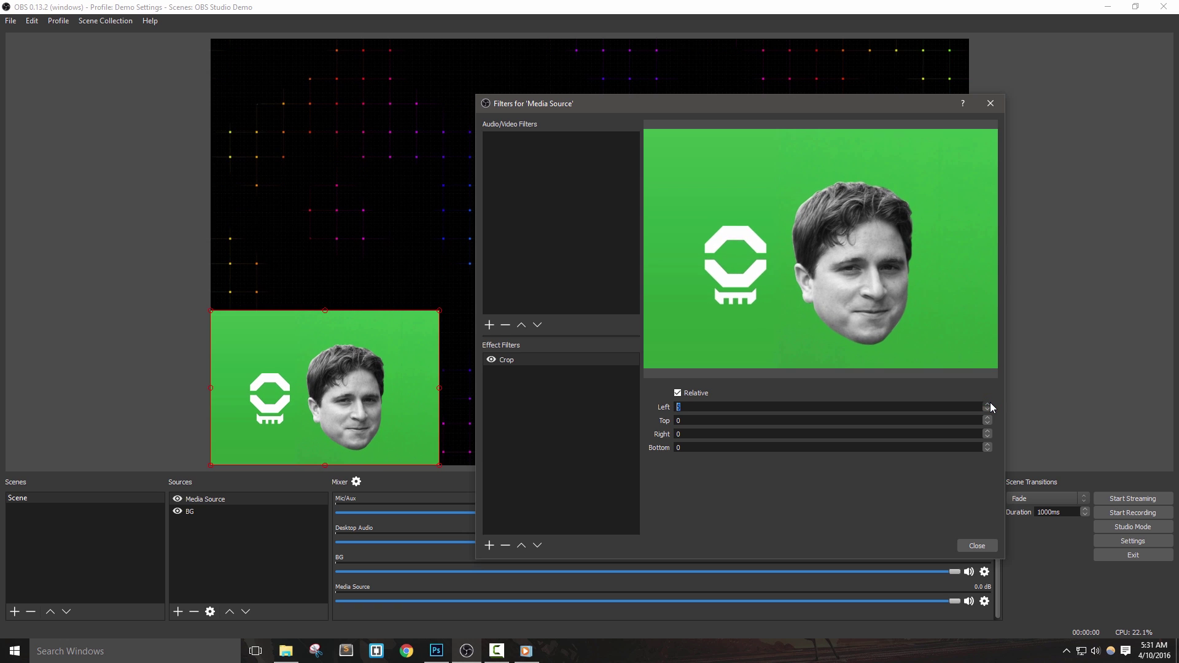
{"action": "left_click", "coordinate": [986, 406]}
{"action": "left_click", "coordinate": [986, 406]}
{"action": "left_click", "coordinate": [987, 406]}
{"action": "left_click", "coordinate": [987, 405]}
{"action": "left_click", "coordinate": [986, 405]}
{"action": "left_click", "coordinate": [990, 404]}
{"action": "left_click", "coordinate": [990, 403]}
{"action": "left_click", "coordinate": [989, 404]}
{"action": "left_click", "coordinate": [990, 404]}
{"action": "left_click", "coordinate": [990, 404]}
{"action": "type", "text": "2"}
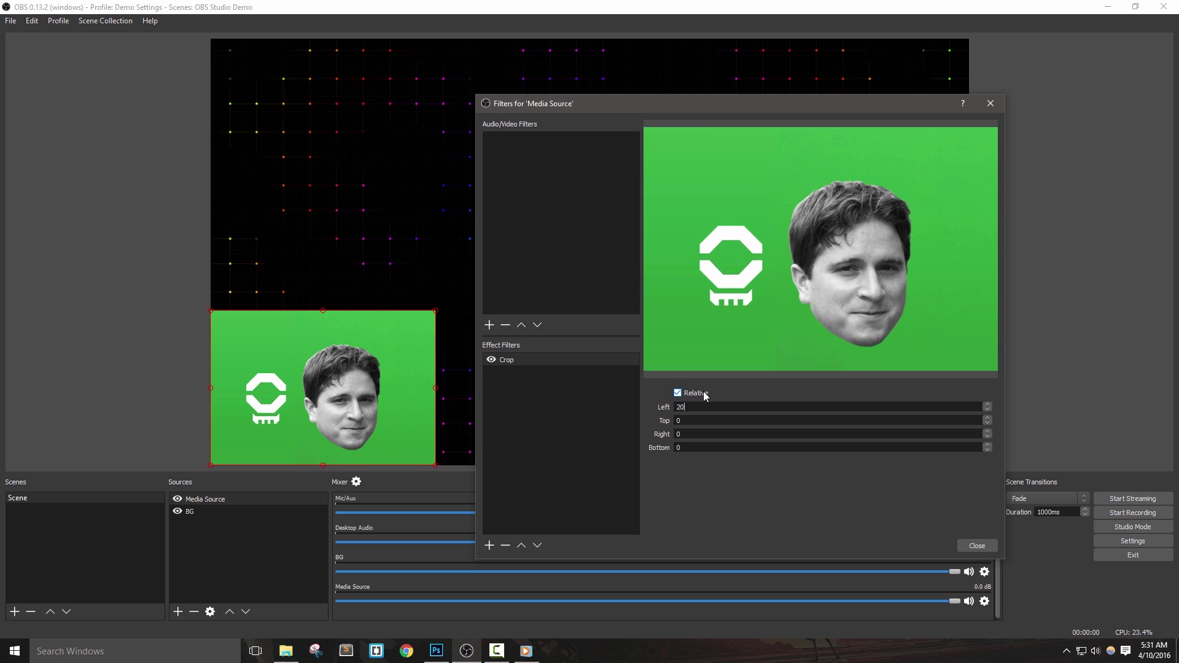
{"action": "type", "text": "00"}
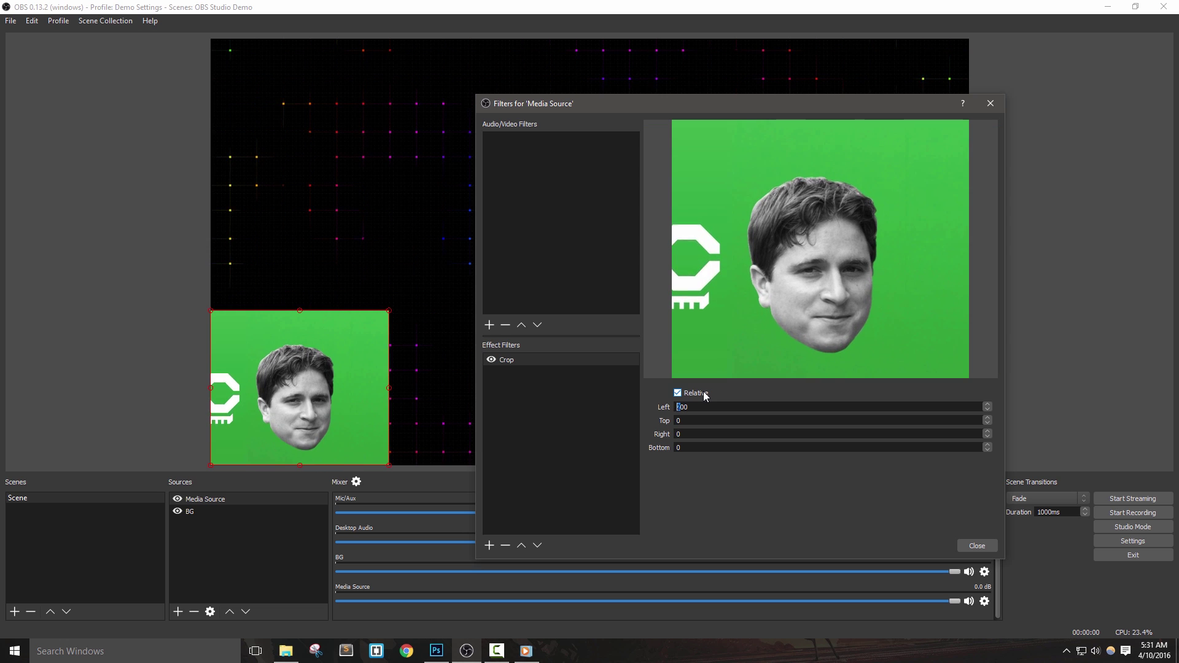
{"action": "type", "text": "3"}
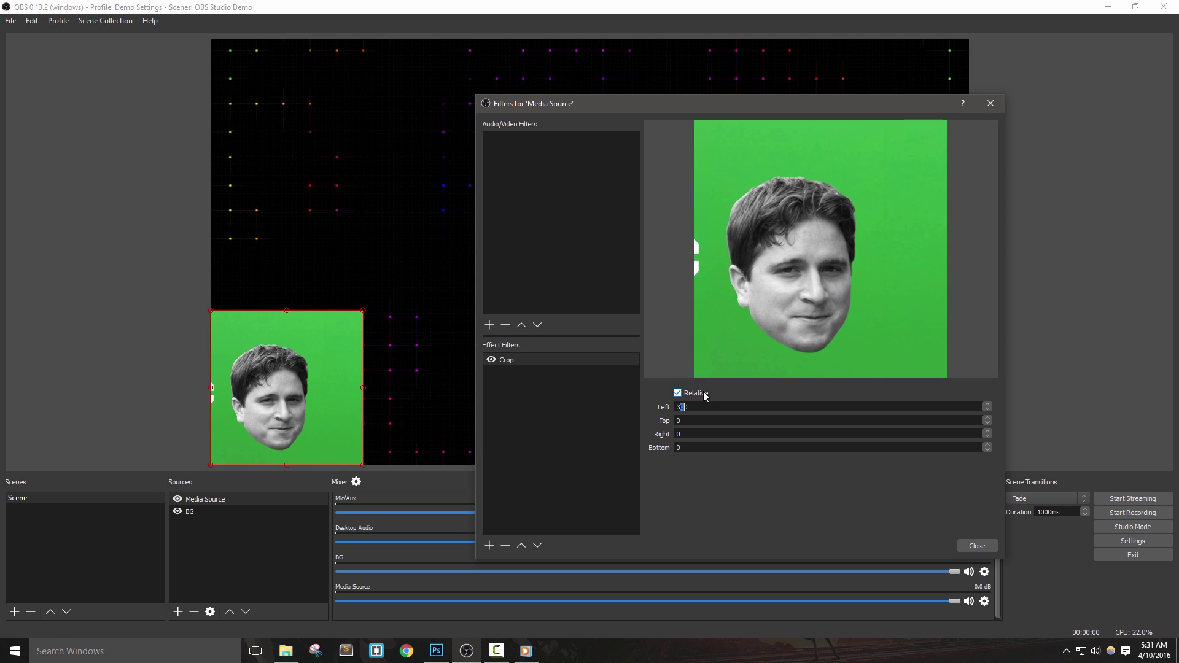
{"action": "type", "text": "30"}
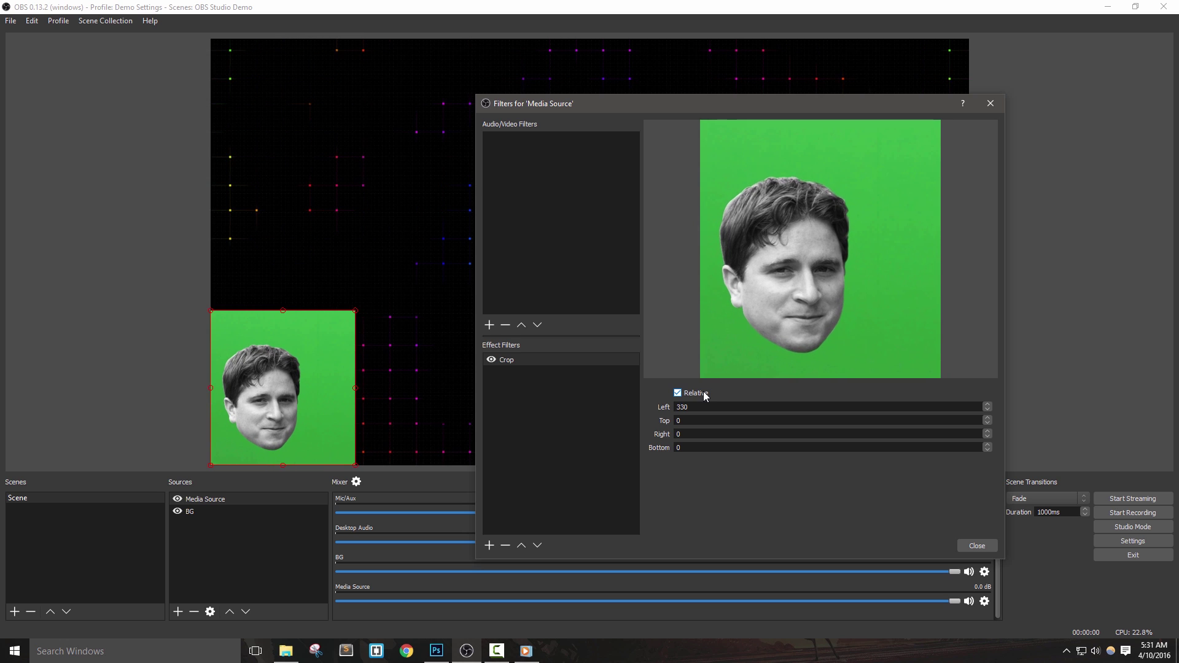
{"action": "left_click", "coordinate": [716, 421]}
{"action": "type", "text": "1000"}
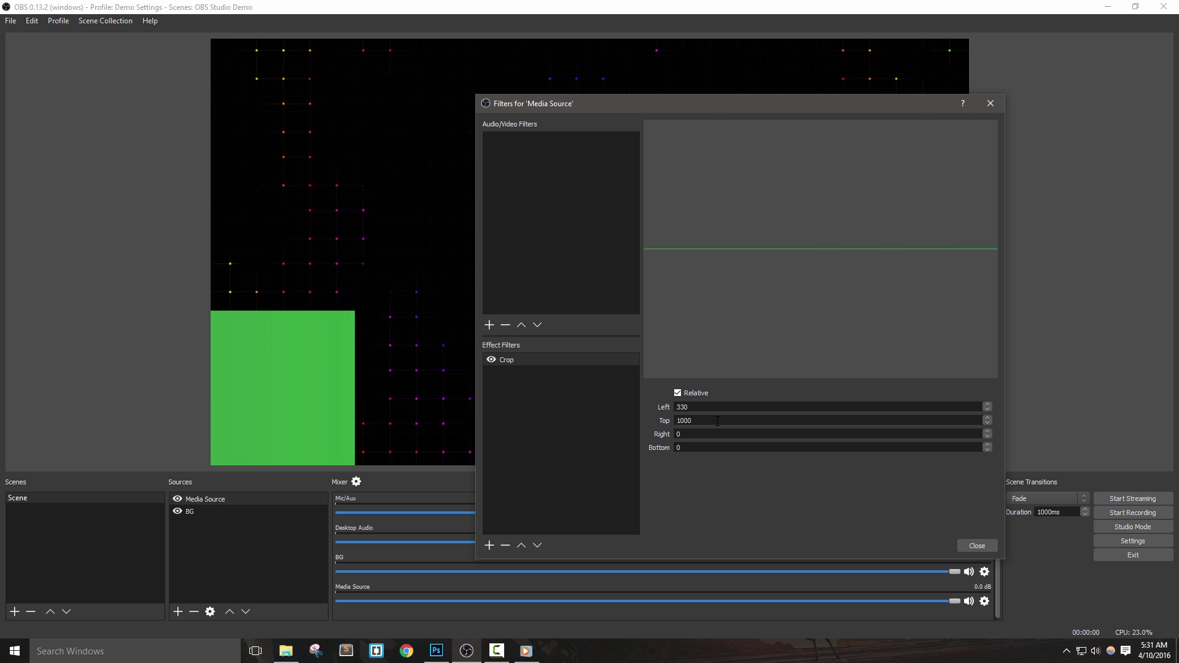
{"action": "key", "text": "BackSpace"}
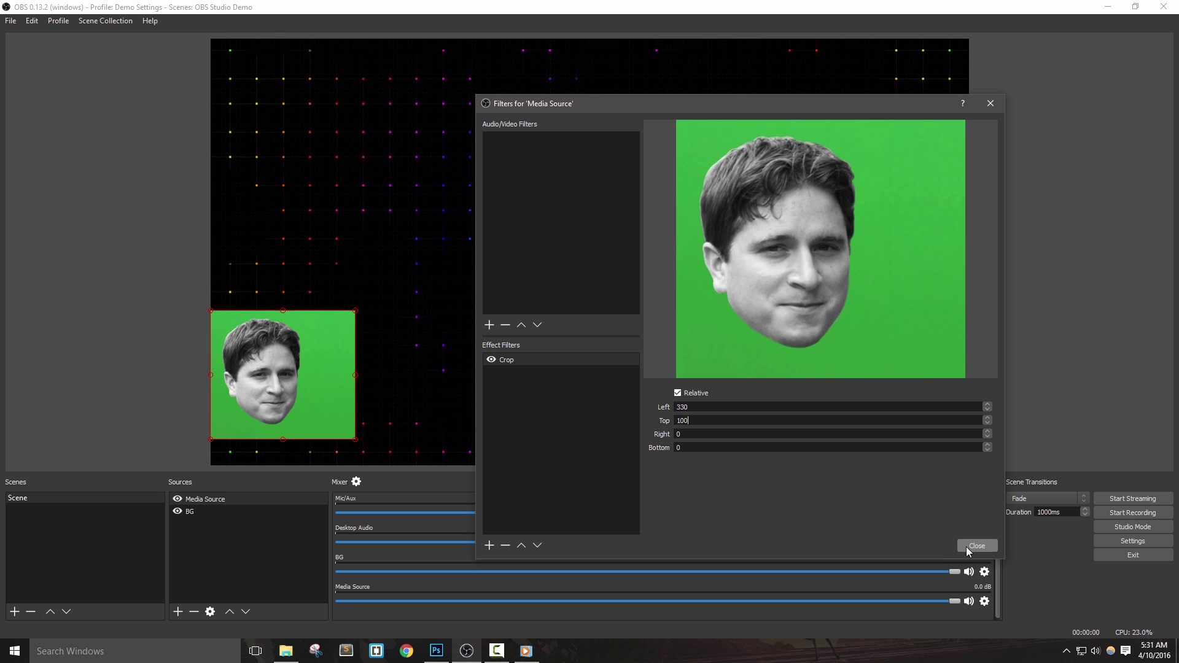
- Close the filters and drag the cropped face to the bottom-left of the canvas
{"action": "left_click", "coordinate": [975, 546]}
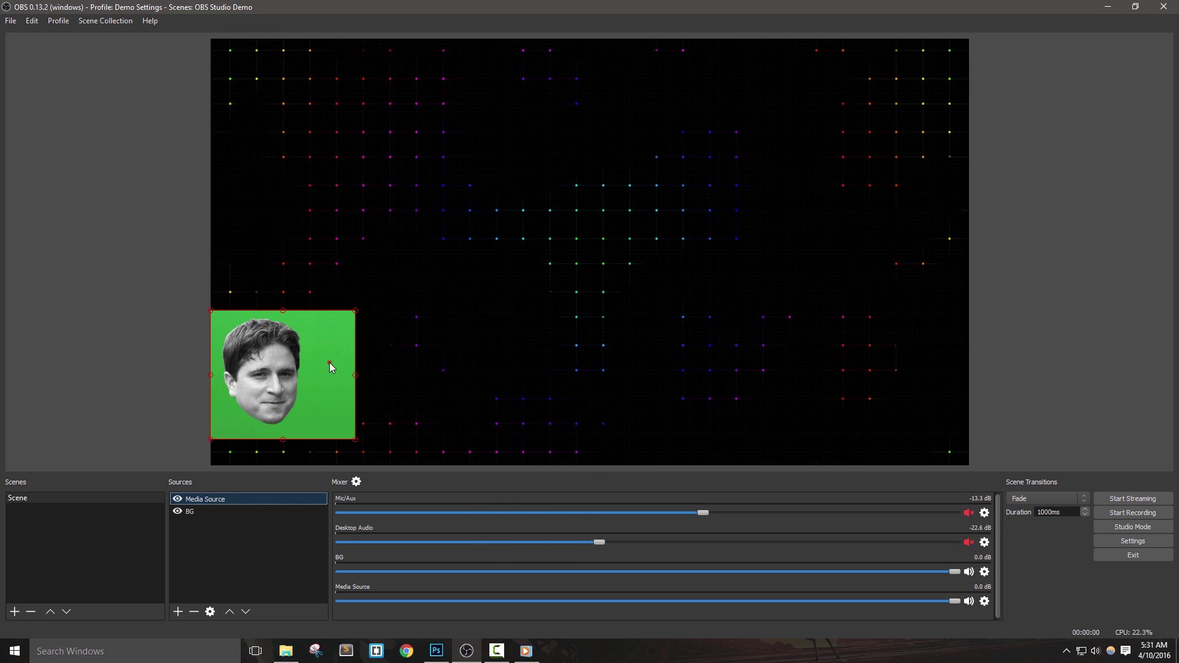
{"action": "left_click_drag", "start_coordinate": [329, 366], "coordinate": [334, 382]}
{"action": "mouse_move", "coordinate": [357, 336]}
{"action": "left_mouse_down"}
{"action": "mouse_move", "coordinate": [375, 333]}
{"action": "mouse_move", "coordinate": [353, 348]}
{"action": "left_mouse_up"}
{"action": "left_click_drag", "start_coordinate": [312, 409], "coordinate": [930, 409]}
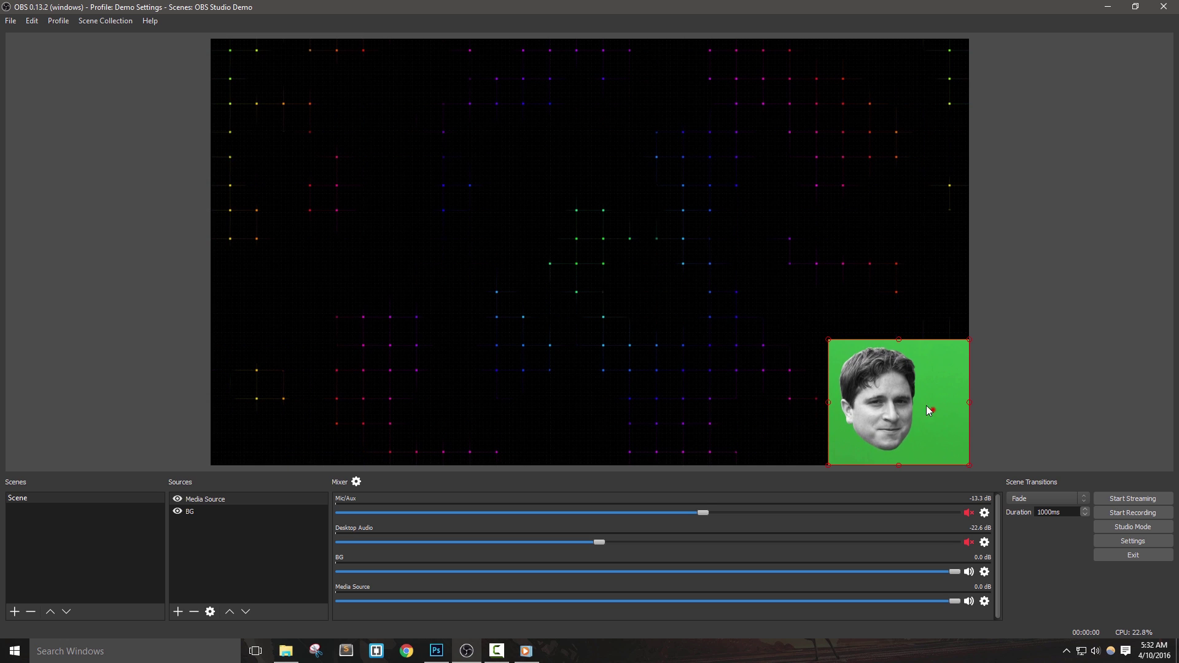
{"action": "mouse_move", "coordinate": [914, 403]}
{"action": "left_mouse_down"}
{"action": "mouse_move", "coordinate": [324, 403]}
{"action": "mouse_move", "coordinate": [336, 419]}
{"action": "left_mouse_up"}
{"action": "left_click", "coordinate": [1077, 353]}
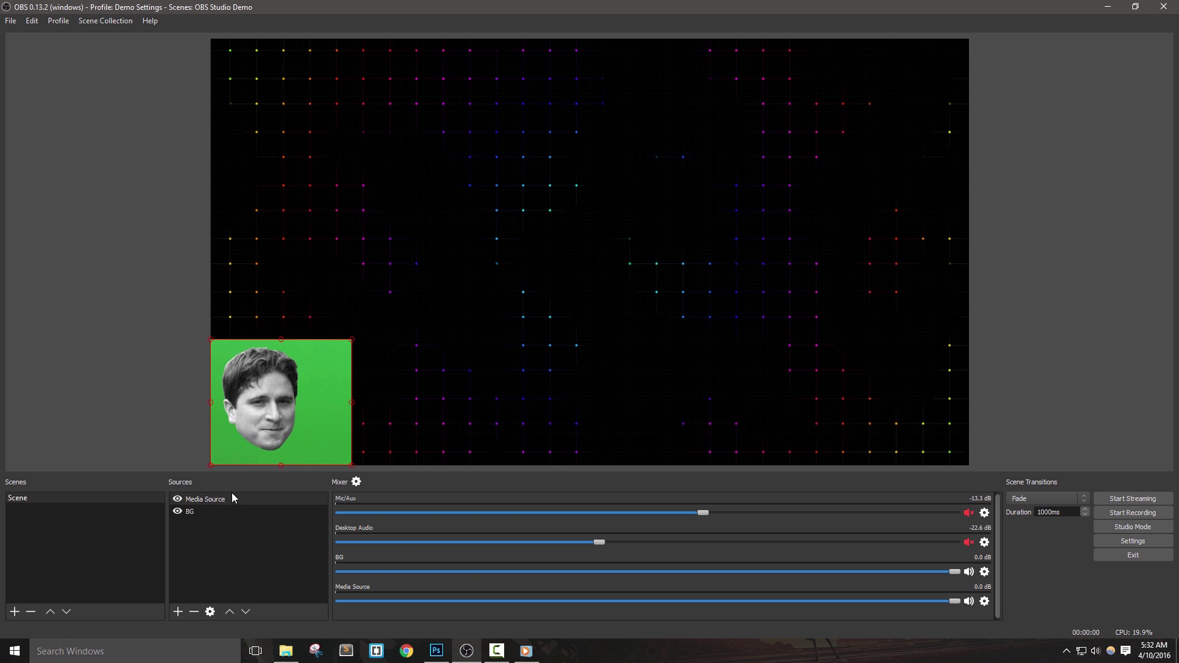
- Reopen the filters, toggle Crop off and back on, close, and select BG
{"action": "right_click", "coordinate": [253, 421]}
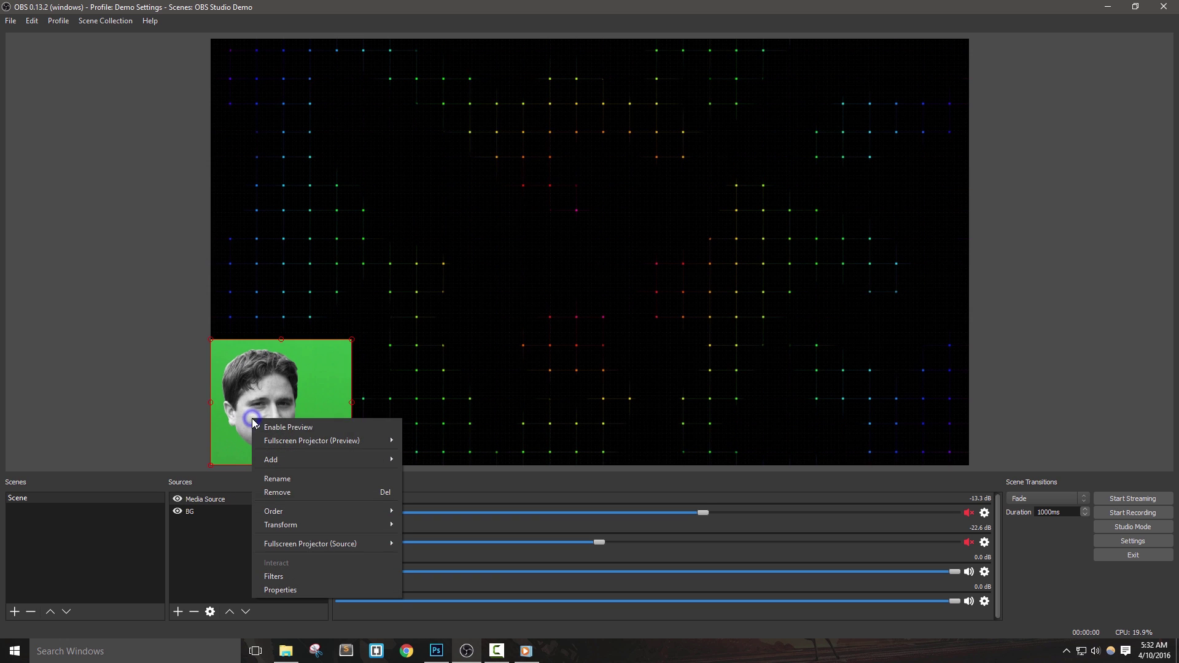
{"action": "left_click", "coordinate": [288, 575]}
{"action": "left_click", "coordinate": [423, 356]}
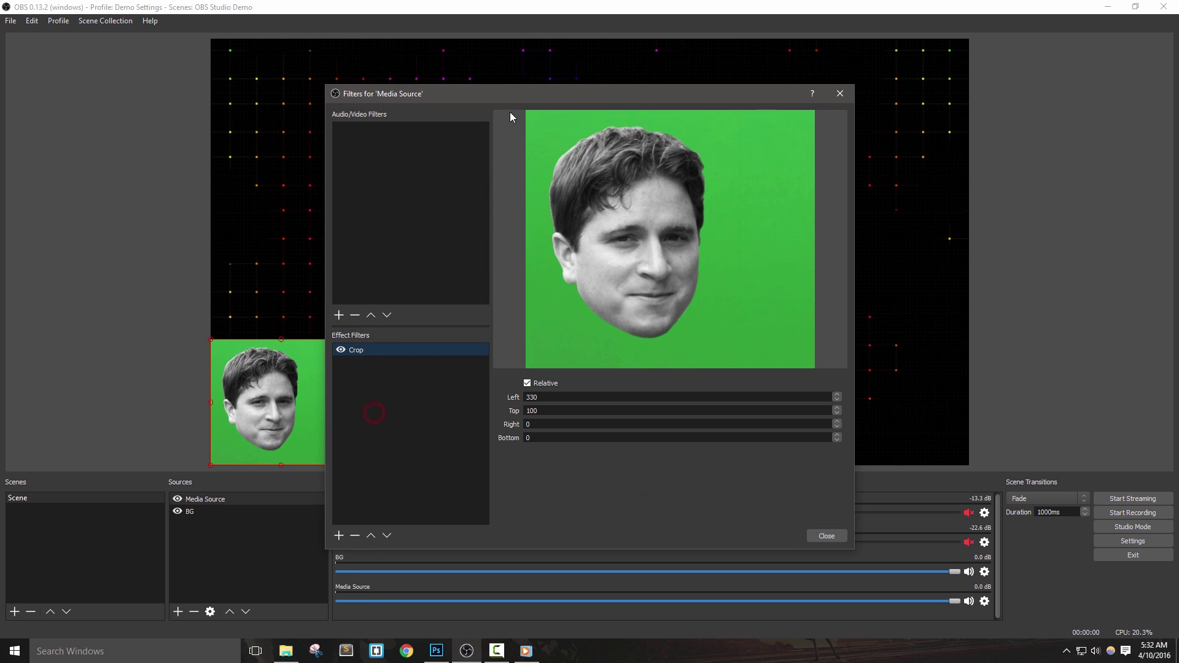
{"action": "mouse_move", "coordinate": [512, 94]}
{"action": "left_mouse_down"}
{"action": "mouse_move", "coordinate": [727, 85]}
{"action": "mouse_move", "coordinate": [706, 86]}
{"action": "left_mouse_up"}
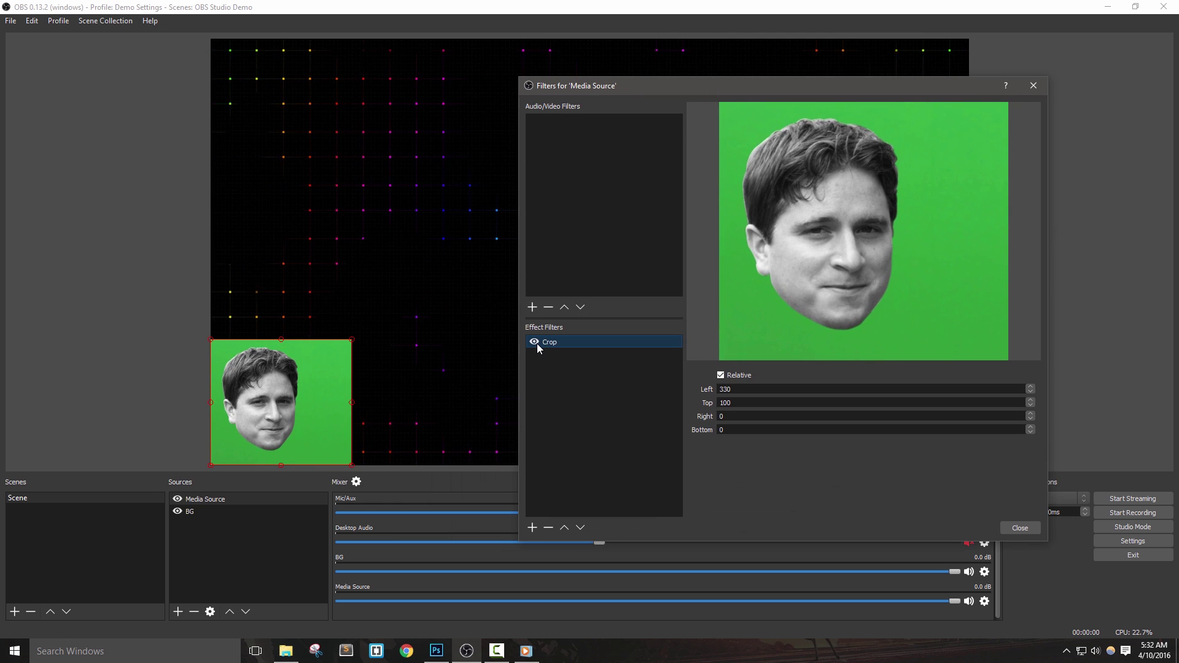
{"action": "left_click", "coordinate": [533, 342]}
{"action": "left_click", "coordinate": [533, 344]}
{"action": "left_click", "coordinate": [532, 528]}
{"action": "left_click", "coordinate": [1013, 520]}
{"action": "left_click", "coordinate": [198, 513]}
- Add a Color Correction filter to the BG background source
{"action": "right_click", "coordinate": [198, 513]}
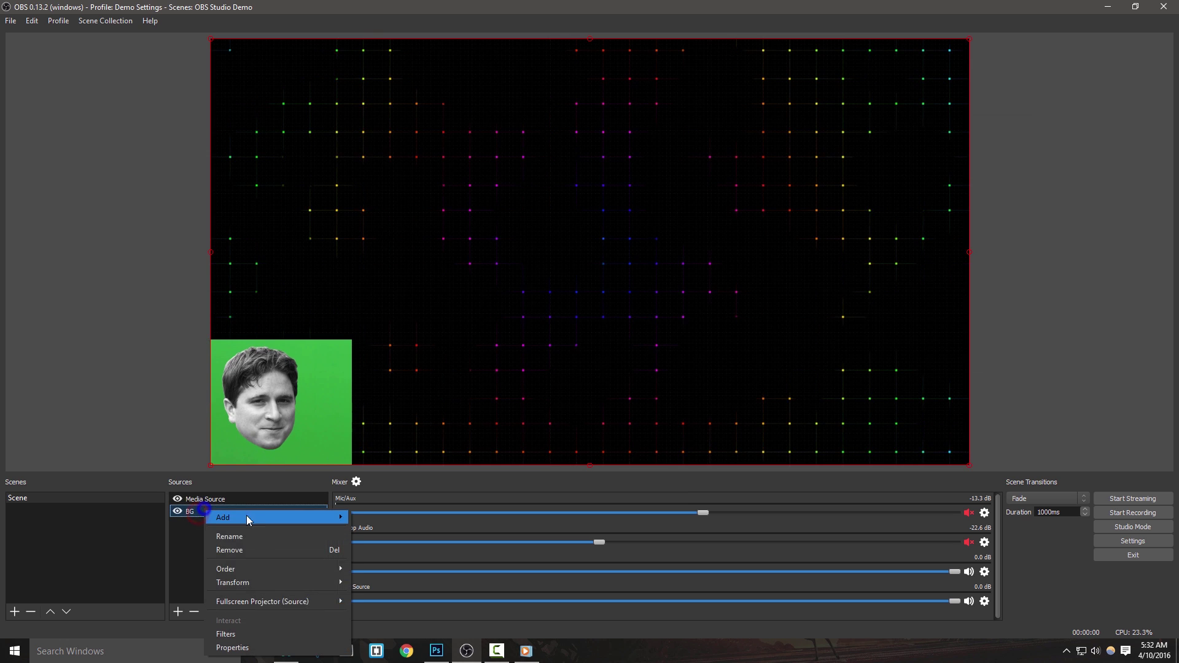
{"action": "left_click", "coordinate": [251, 635]}
{"action": "left_click", "coordinate": [338, 535]}
{"action": "left_click", "coordinate": [387, 568]}
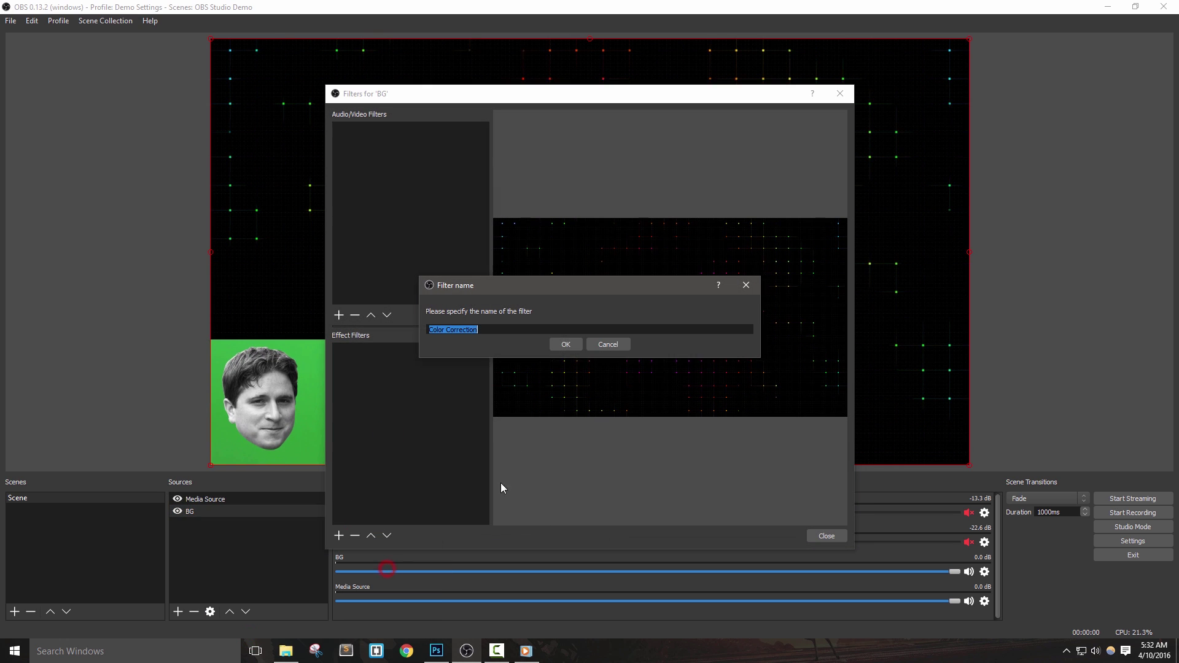
{"action": "left_click", "coordinate": [563, 345]}
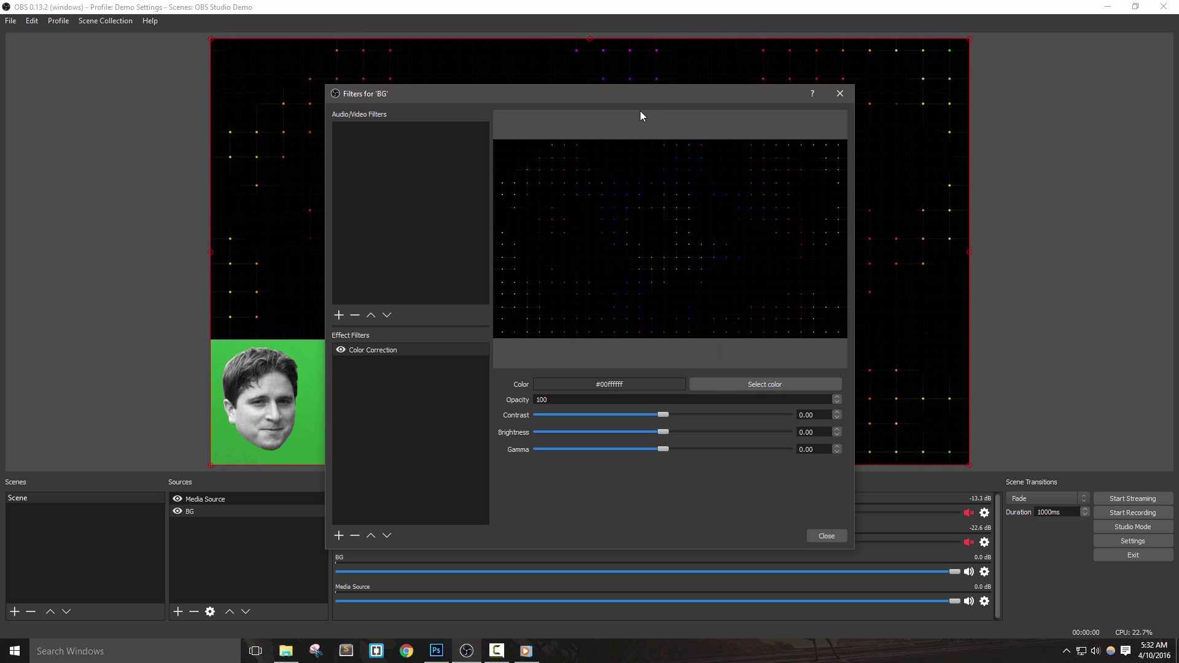
{"action": "left_click_drag", "start_coordinate": [634, 92], "coordinate": [578, 55]}
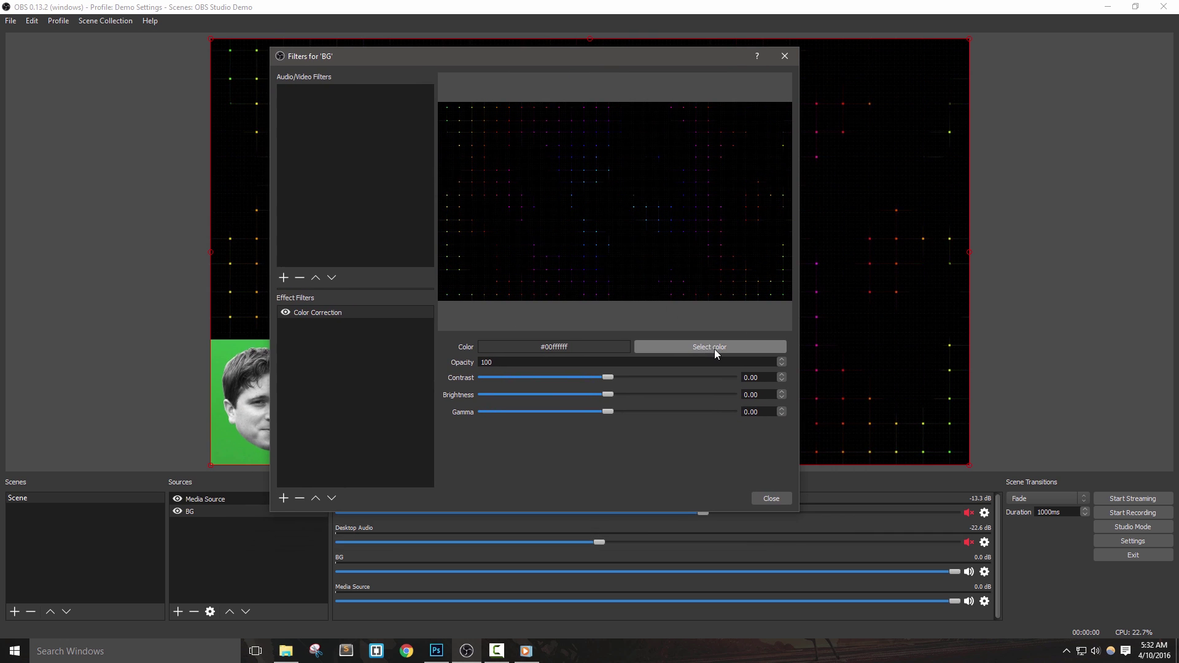
{"action": "left_click_drag", "start_coordinate": [562, 60], "coordinate": [494, 62]}
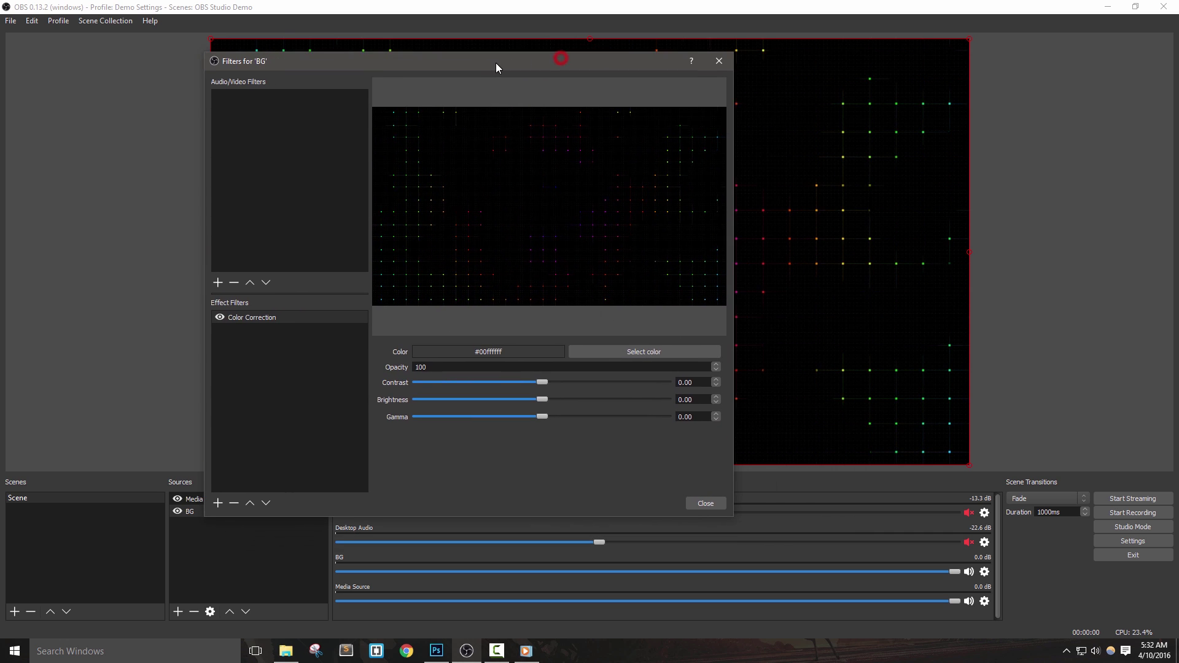
- Reset the trial tint to white; set contrast 1.00, brightness 0.06, gamma -0.16
{"action": "left_click", "coordinate": [649, 352]}
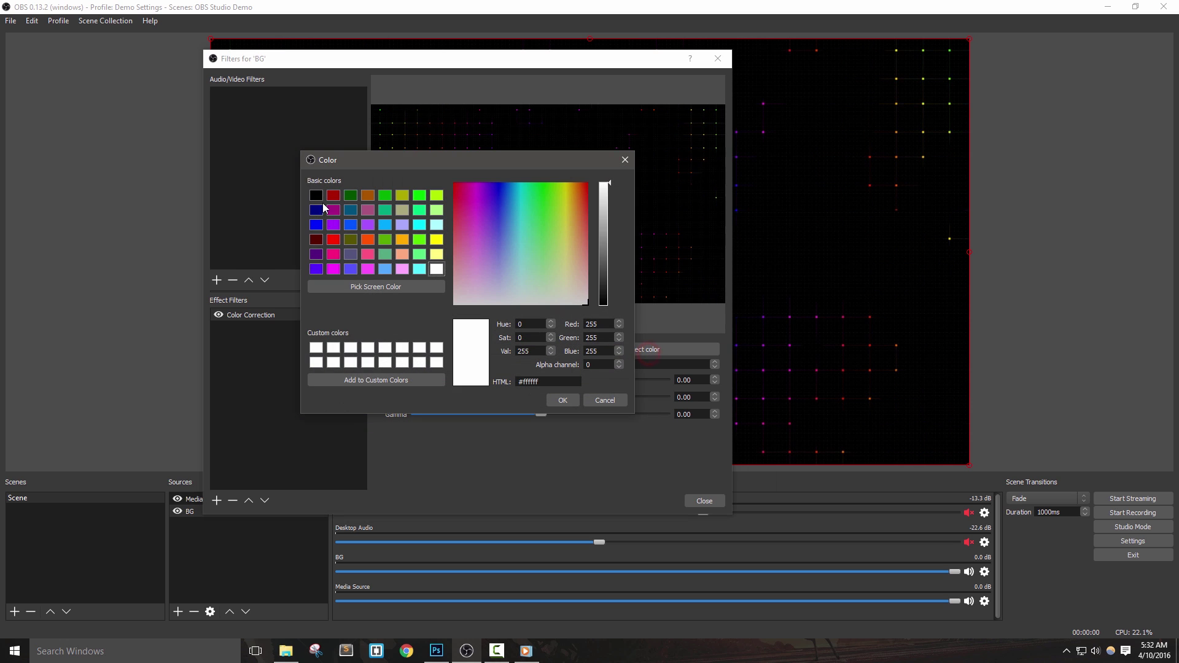
{"action": "left_click", "coordinate": [559, 402]}
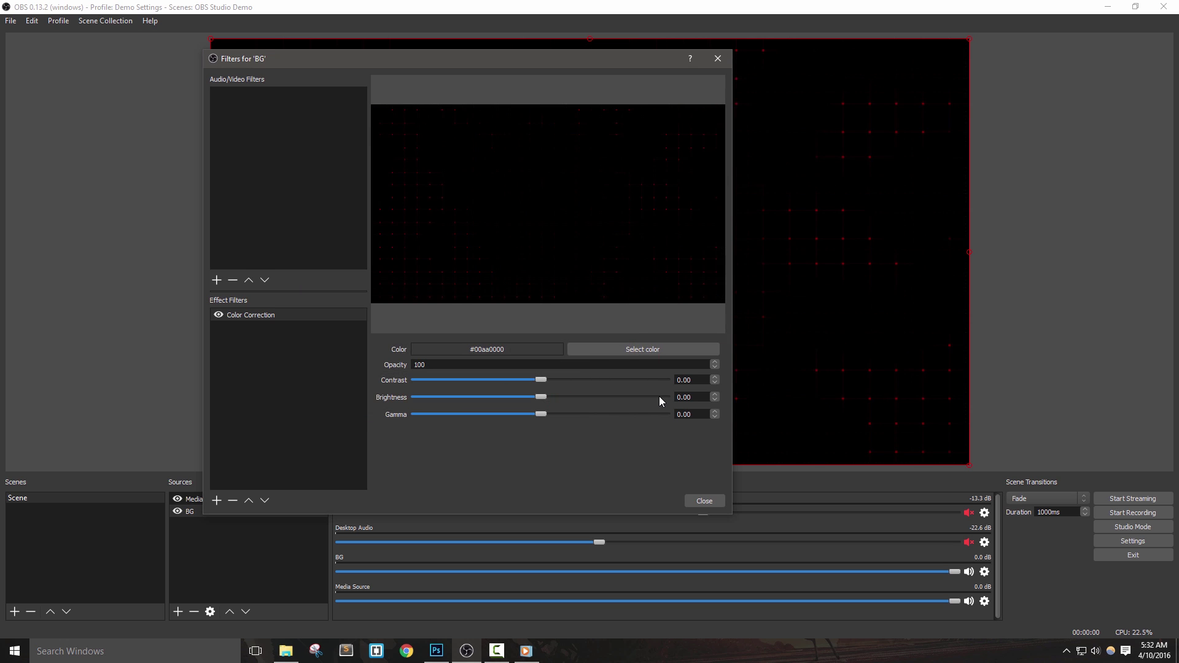
{"action": "left_click", "coordinate": [638, 351]}
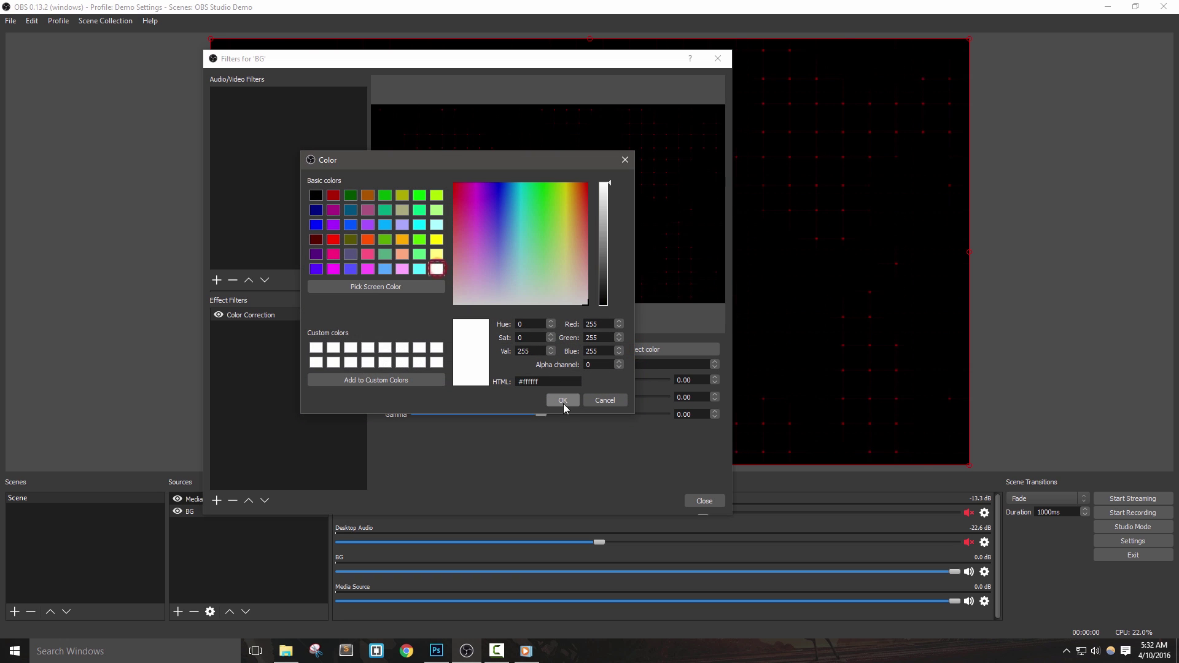
{"action": "left_click", "coordinate": [564, 402]}
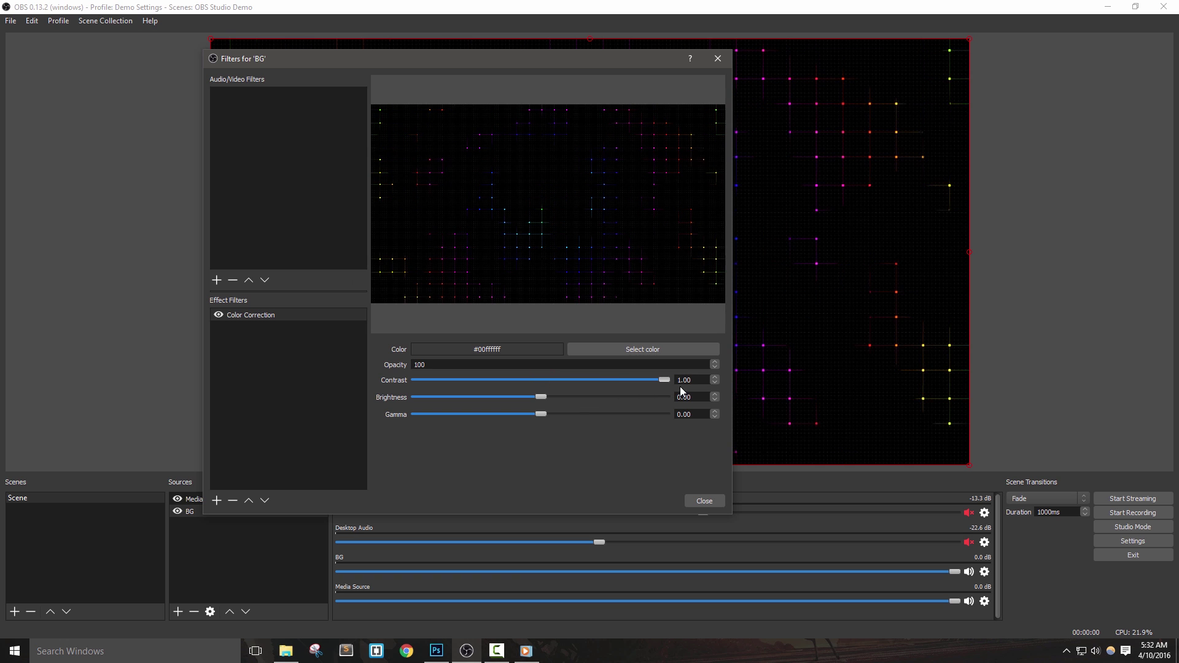
{"action": "mouse_move", "coordinate": [541, 396]}
{"action": "left_mouse_down"}
{"action": "mouse_move", "coordinate": [572, 398]}
{"action": "mouse_move", "coordinate": [483, 403]}
{"action": "left_mouse_up"}
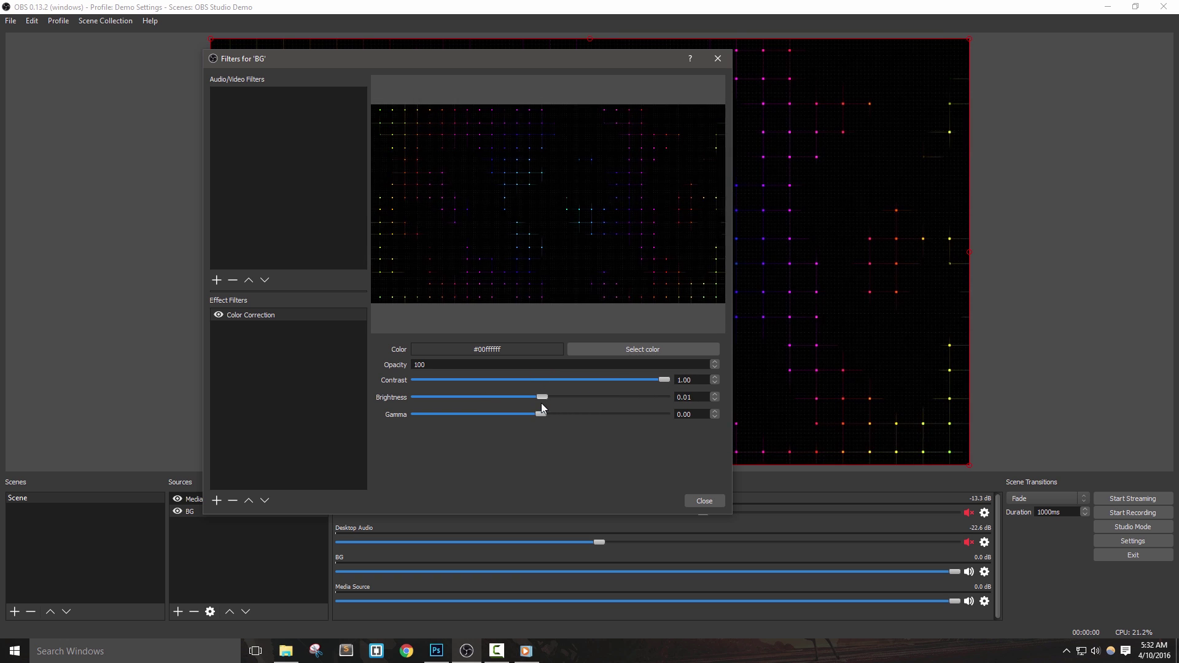
{"action": "left_click_drag", "start_coordinate": [541, 403], "coordinate": [536, 408]}
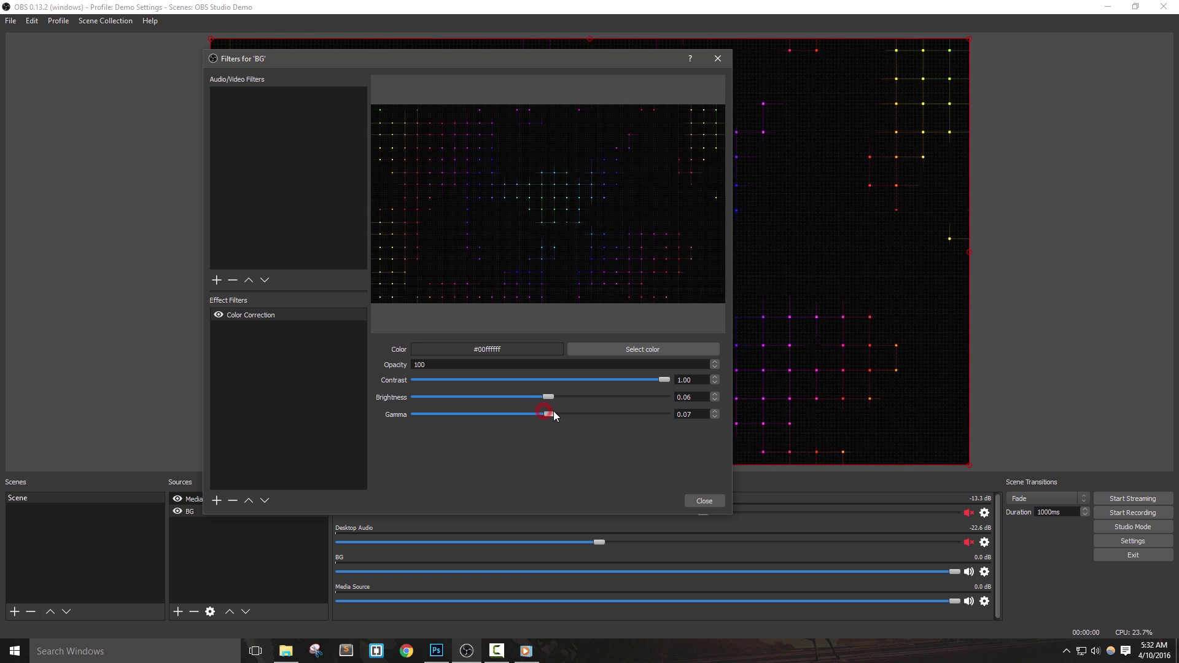
{"action": "left_click_drag", "start_coordinate": [554, 414], "coordinate": [531, 417]}
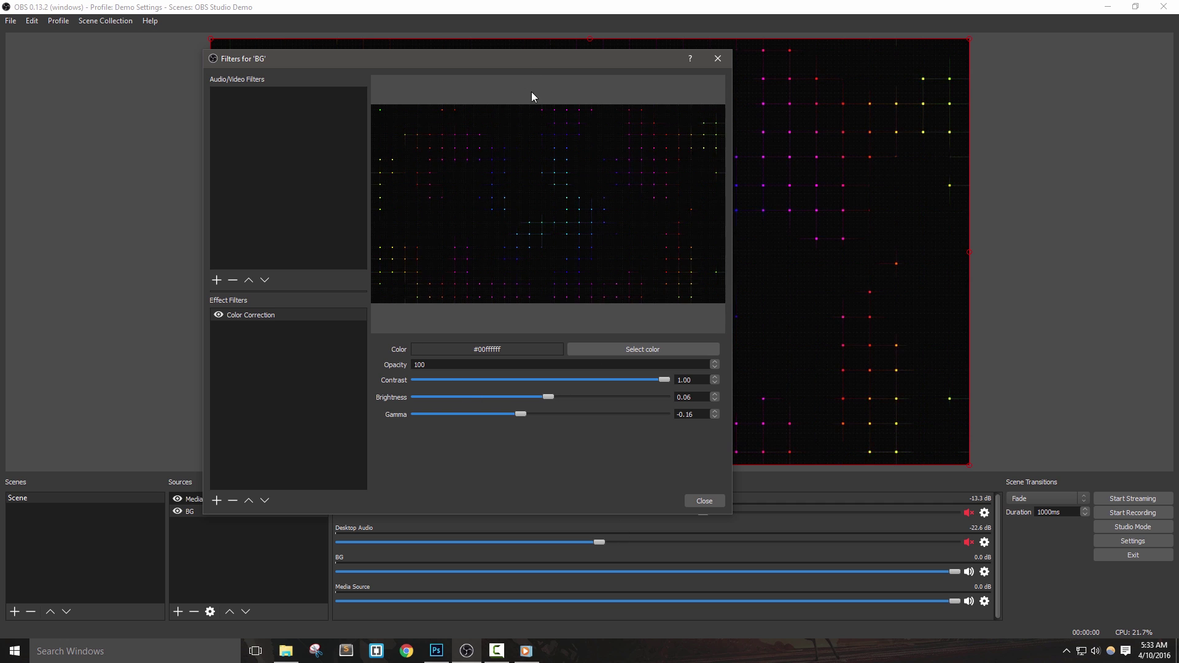
- Give the background a blue tint and close the BG filters
{"action": "left_click", "coordinate": [597, 351]}
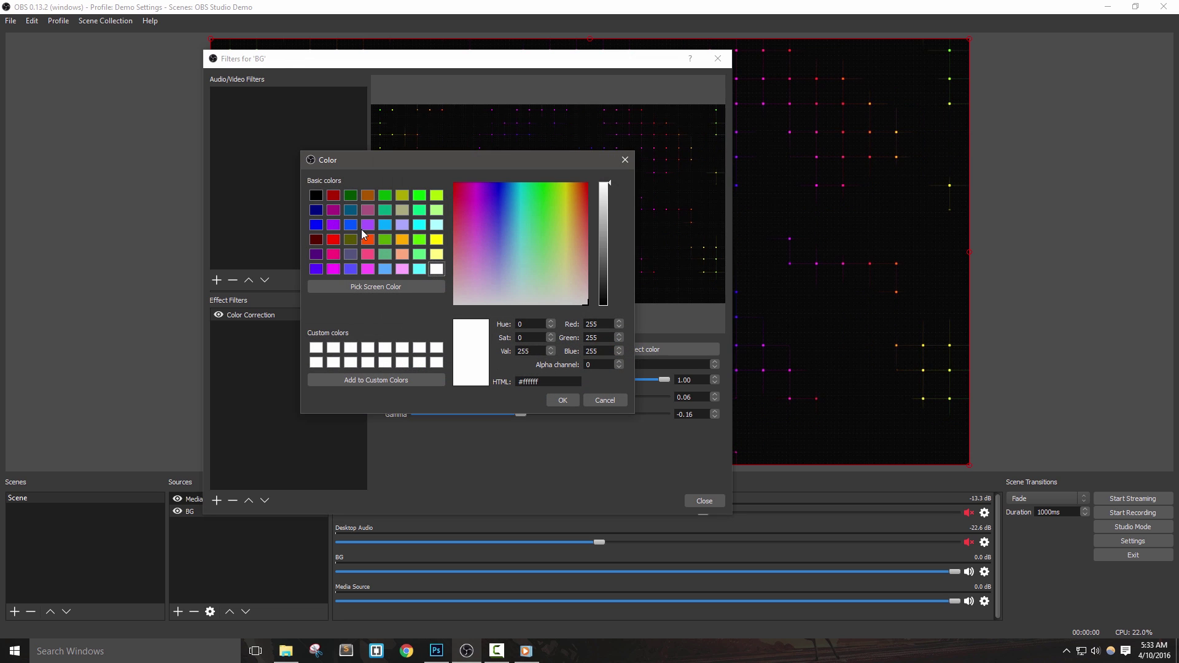
{"action": "left_click", "coordinate": [388, 227]}
{"action": "left_click", "coordinate": [562, 400]}
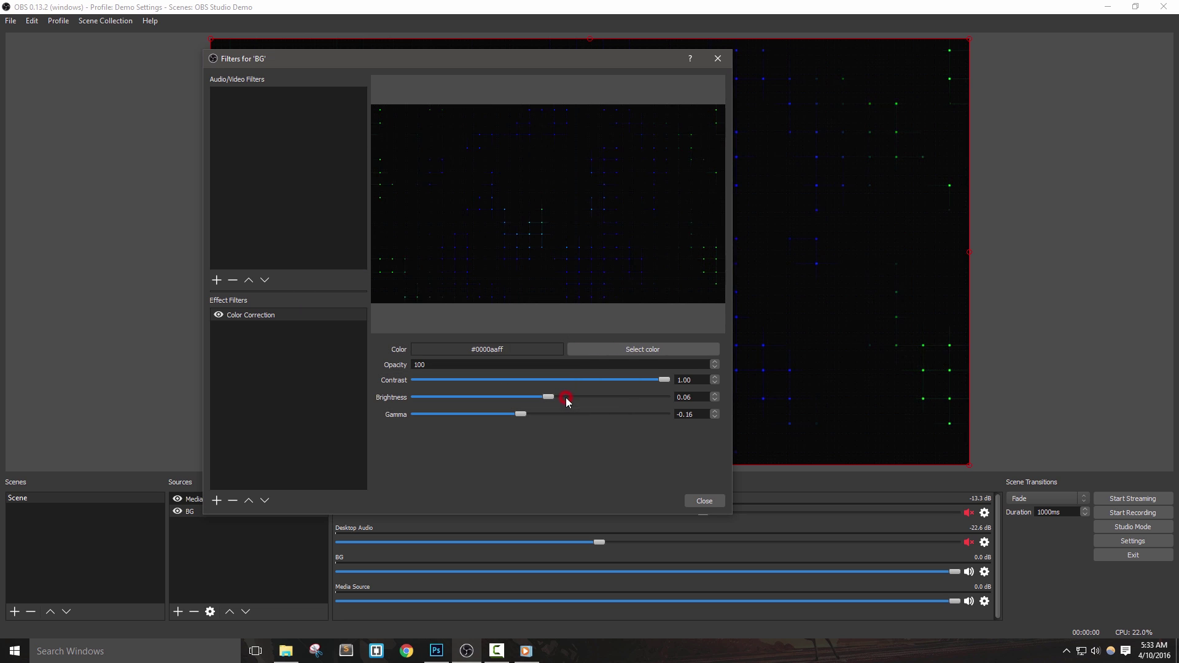
{"action": "left_click", "coordinate": [701, 501]}
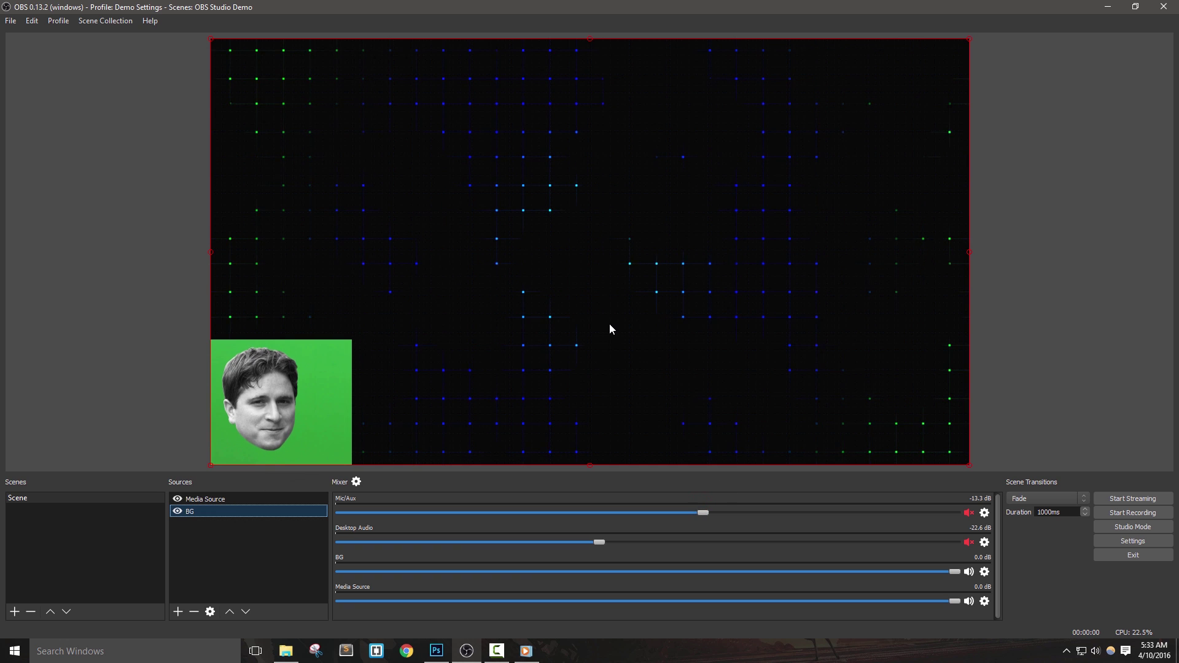
- Add a Scroll filter named Scroll to the face Media Source
{"action": "left_click", "coordinate": [226, 501]}
{"action": "right_click", "coordinate": [227, 504]}
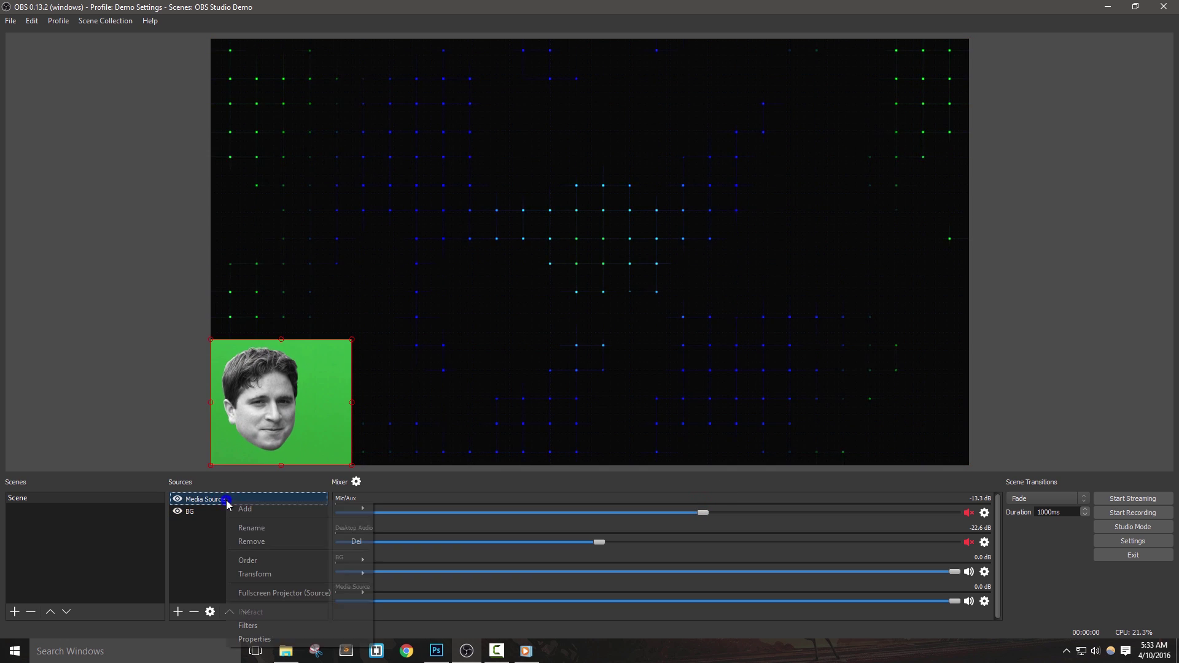
{"action": "left_click", "coordinate": [259, 630]}
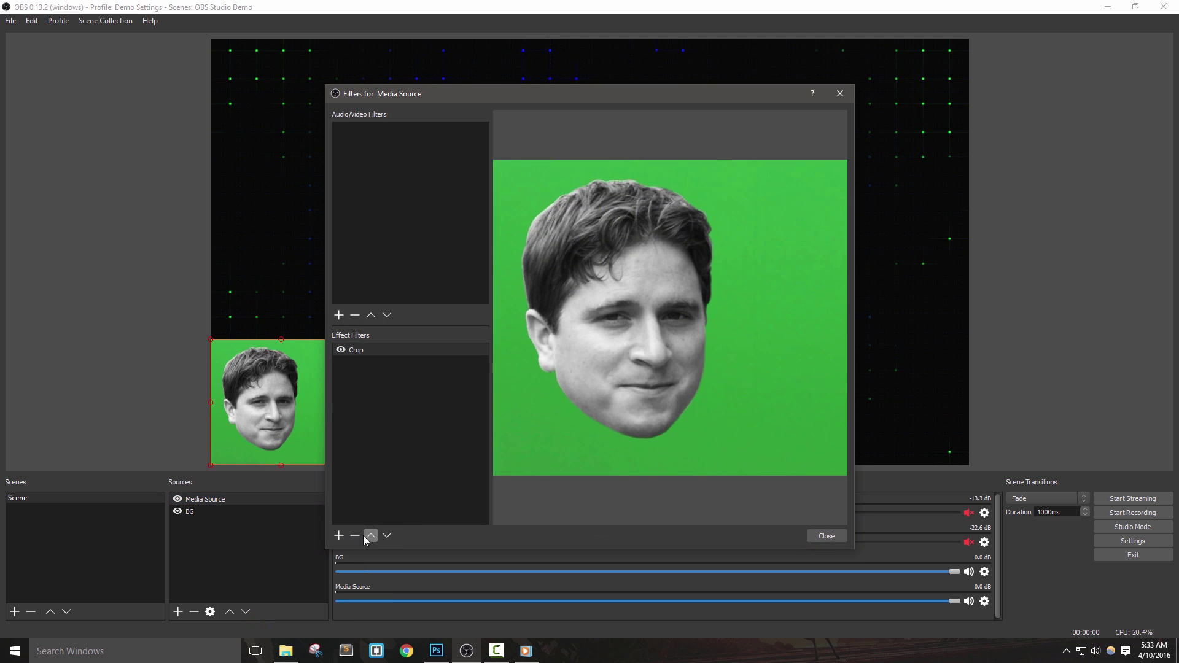
{"action": "left_click", "coordinate": [340, 534]}
{"action": "left_click", "coordinate": [372, 586]}
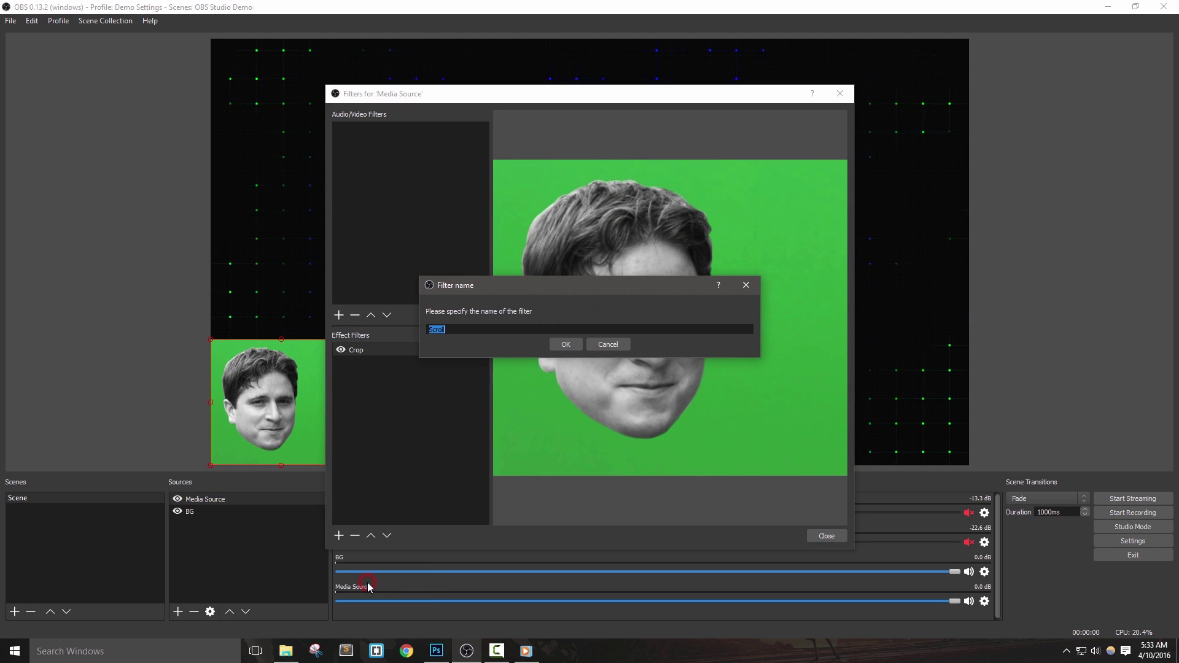
{"action": "left_click", "coordinate": [566, 344]}
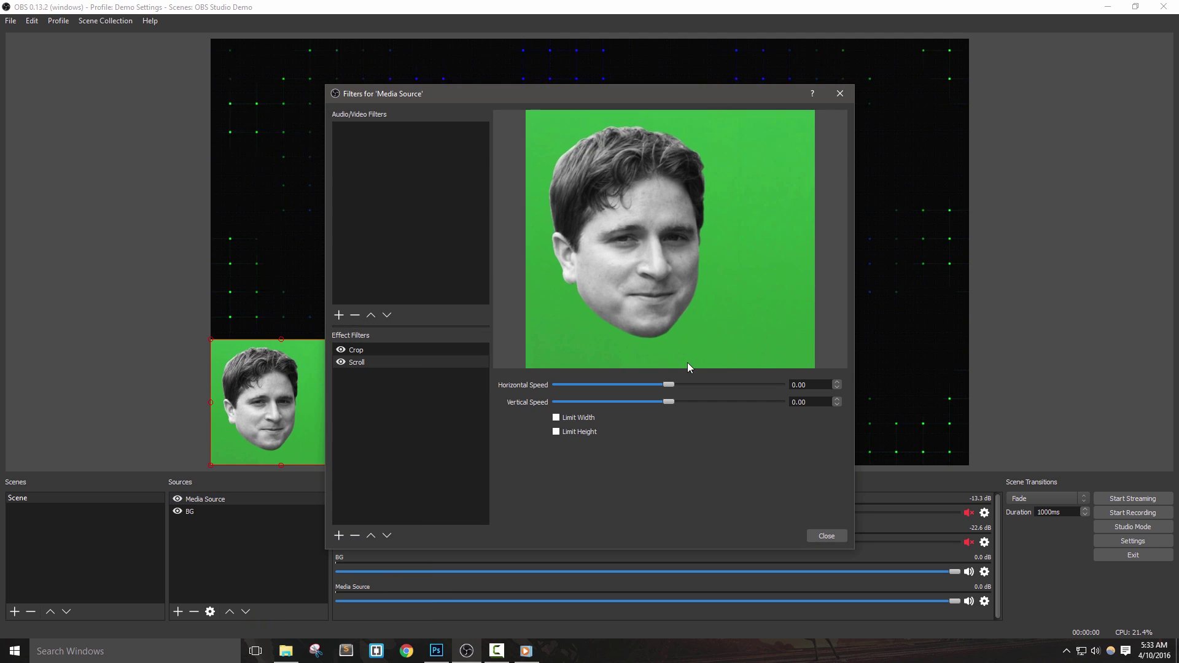
{"action": "left_click_drag", "start_coordinate": [614, 97], "coordinate": [755, 51]}
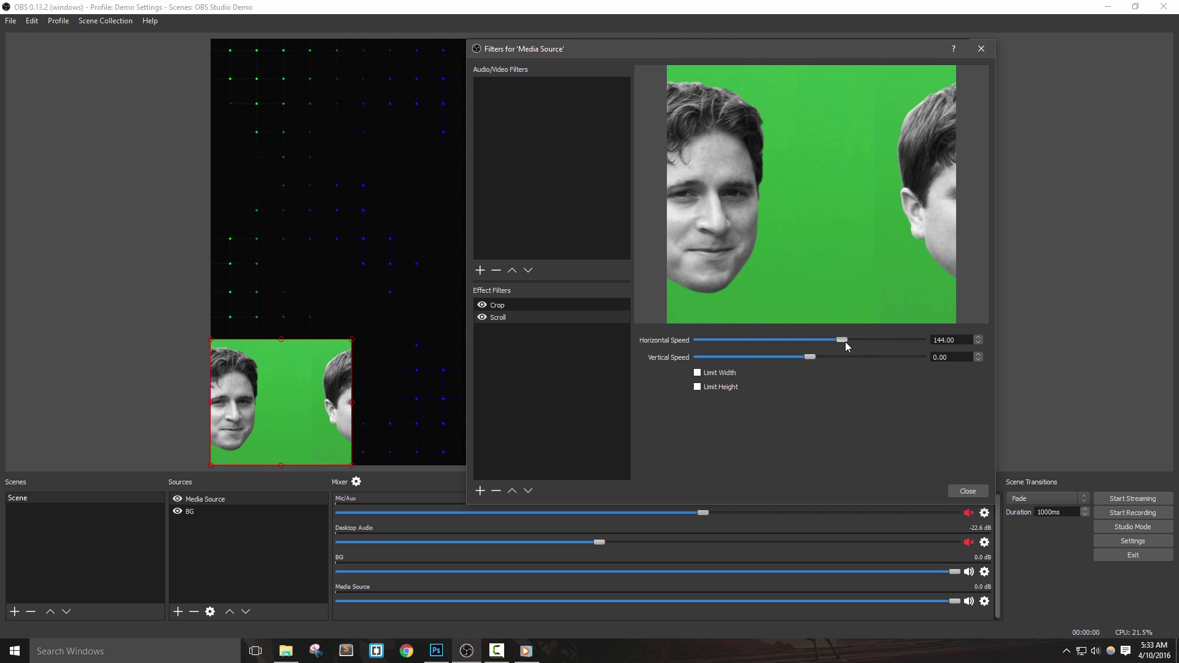
- Set horizontal scroll speed to -3 and vertical to 144, then disable Scroll
{"action": "mouse_move", "coordinate": [836, 341]}
{"action": "left_mouse_down"}
{"action": "mouse_move", "coordinate": [812, 342]}
{"action": "mouse_move", "coordinate": [810, 357]}
{"action": "left_mouse_up"}
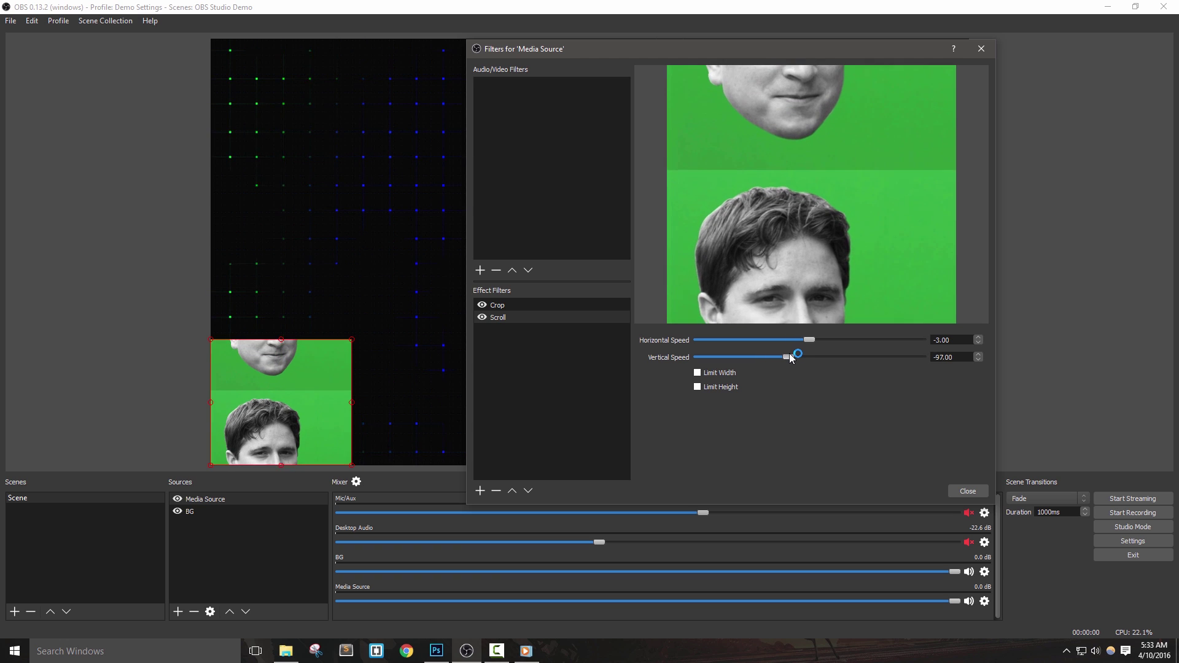
{"action": "left_click_drag", "start_coordinate": [788, 357], "coordinate": [804, 358]}
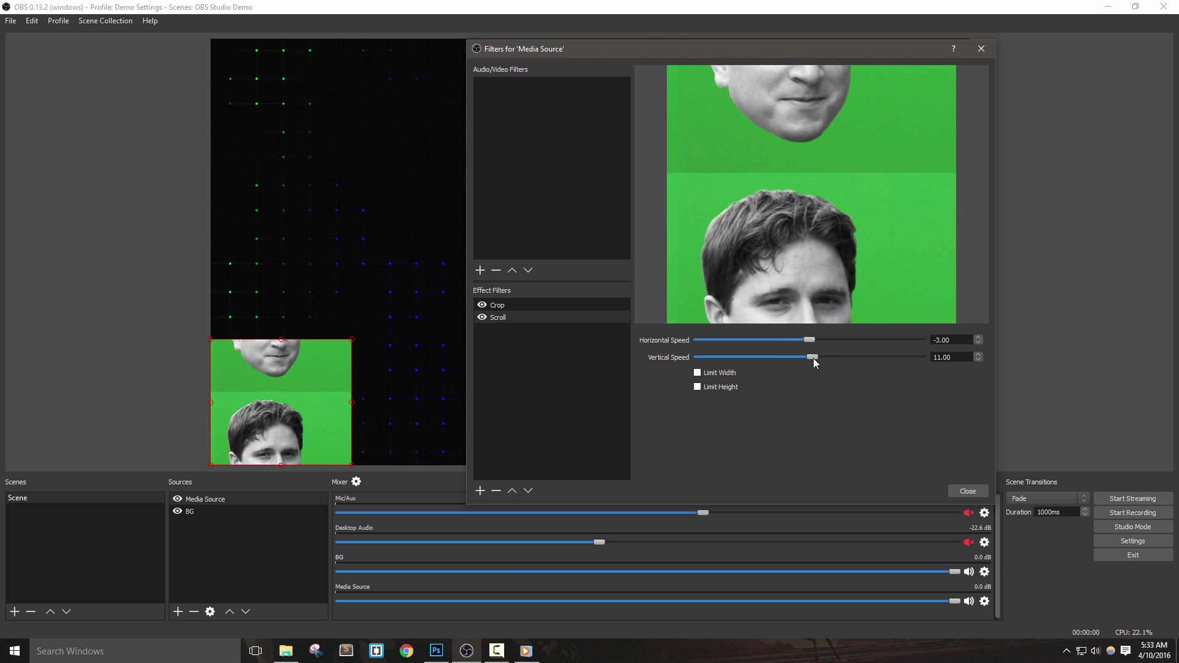
{"action": "left_click_drag", "start_coordinate": [821, 362], "coordinate": [843, 359]}
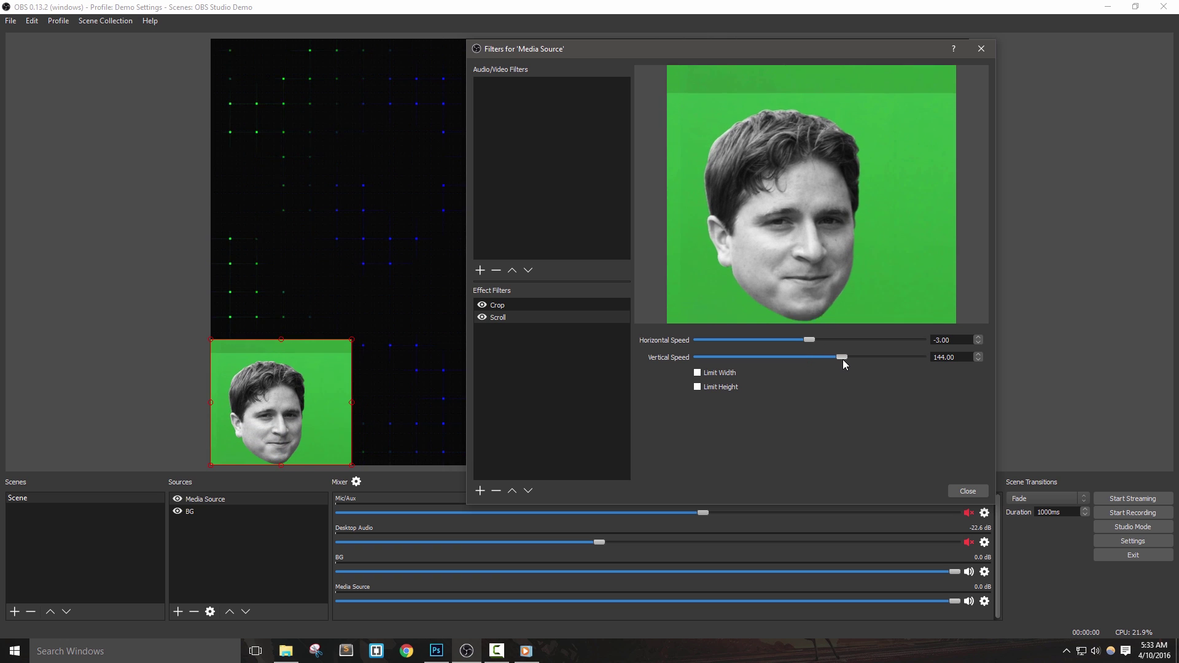
{"action": "left_click", "coordinate": [482, 317]}
- Hide the face image and add a Scroll filter to the BG background
{"action": "left_click", "coordinate": [969, 492]}
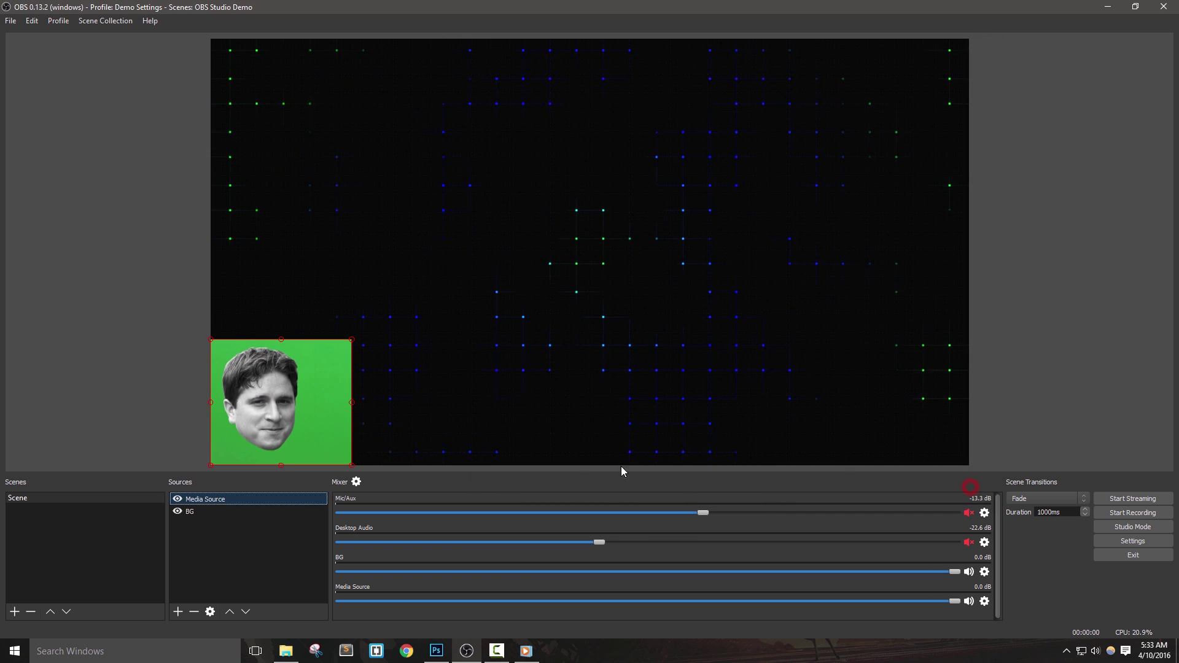
{"action": "left_click", "coordinate": [177, 498]}
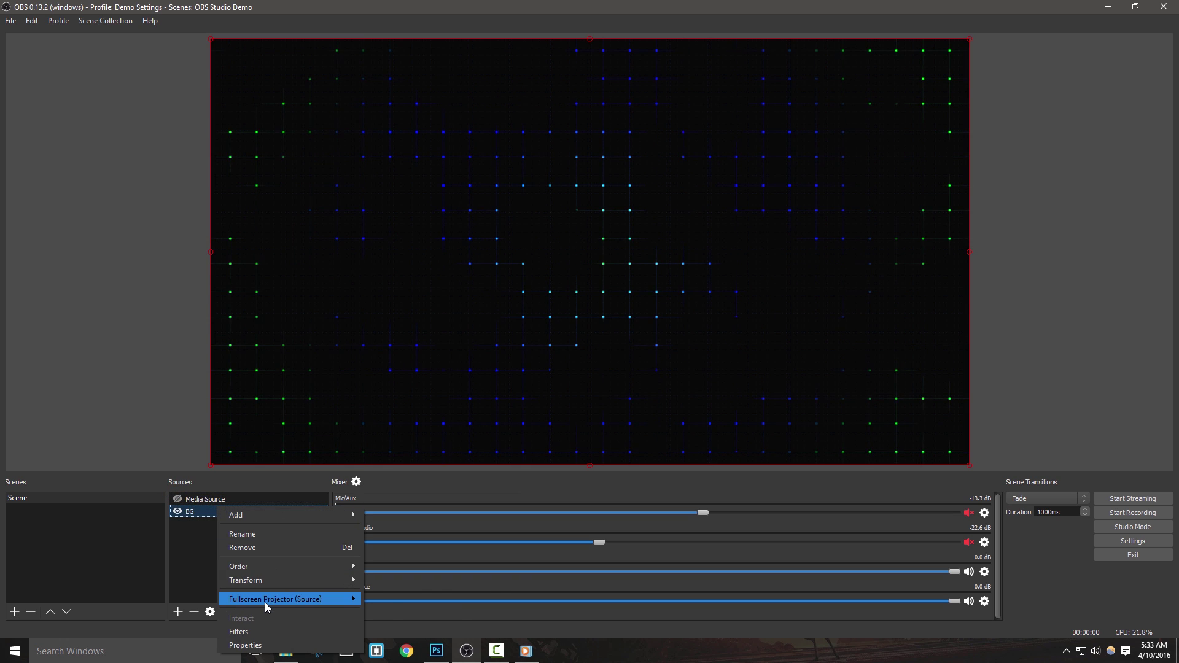
{"action": "left_click", "coordinate": [267, 630]}
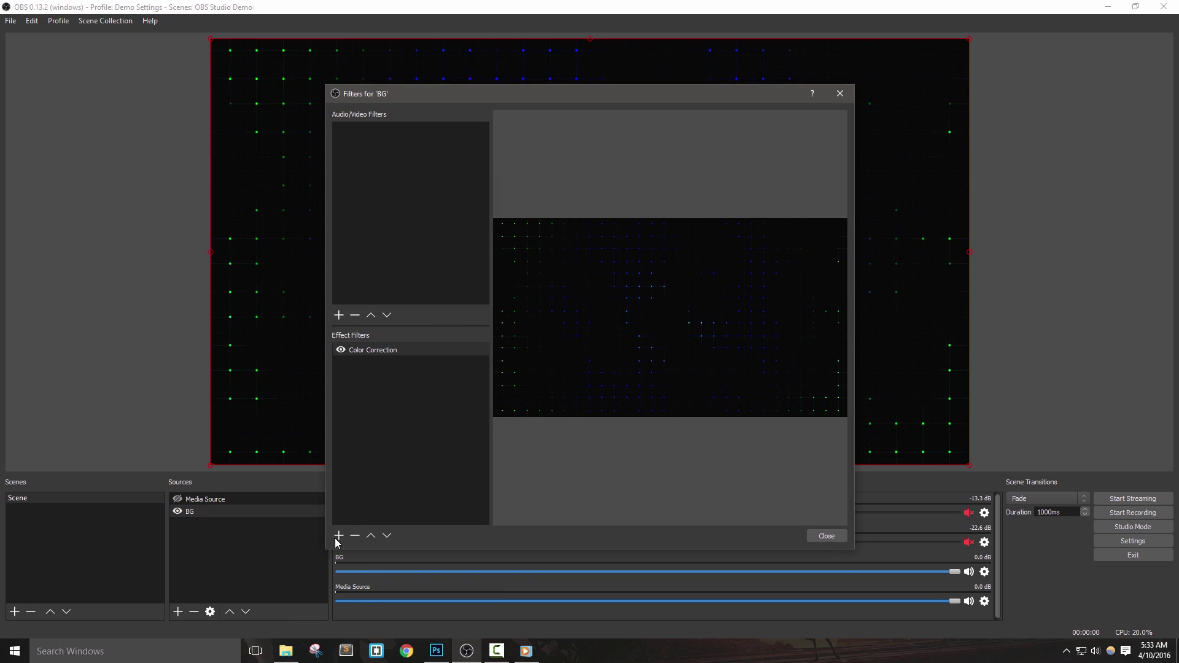
{"action": "left_click", "coordinate": [376, 588]}
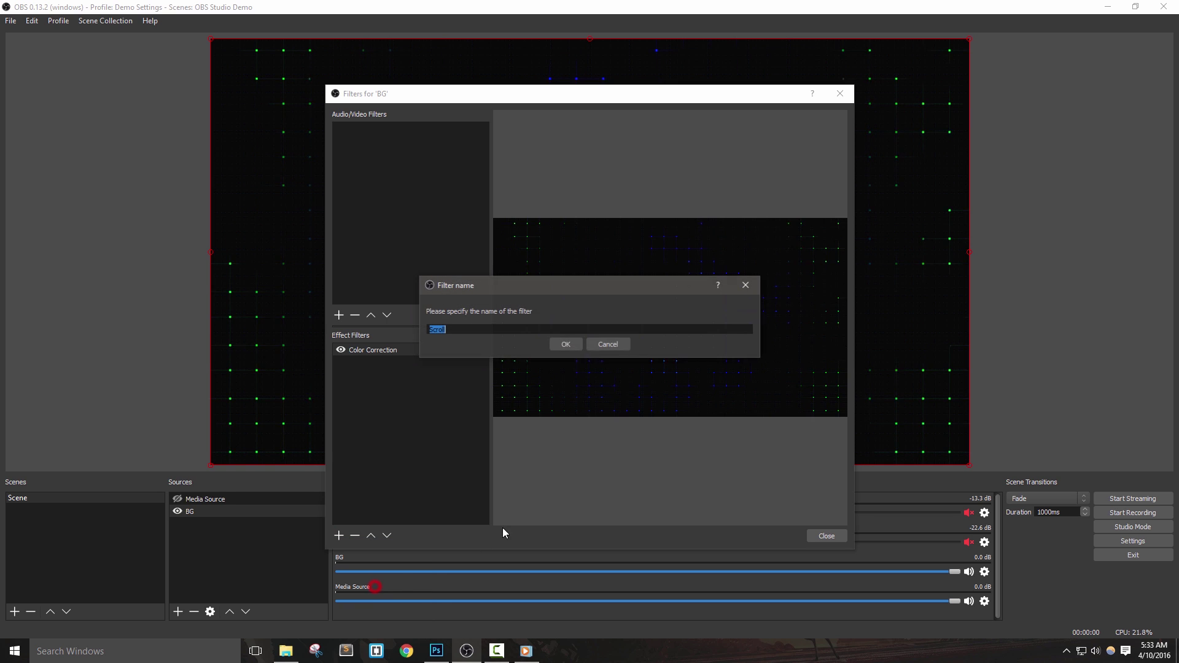
{"action": "left_click", "coordinate": [568, 346]}
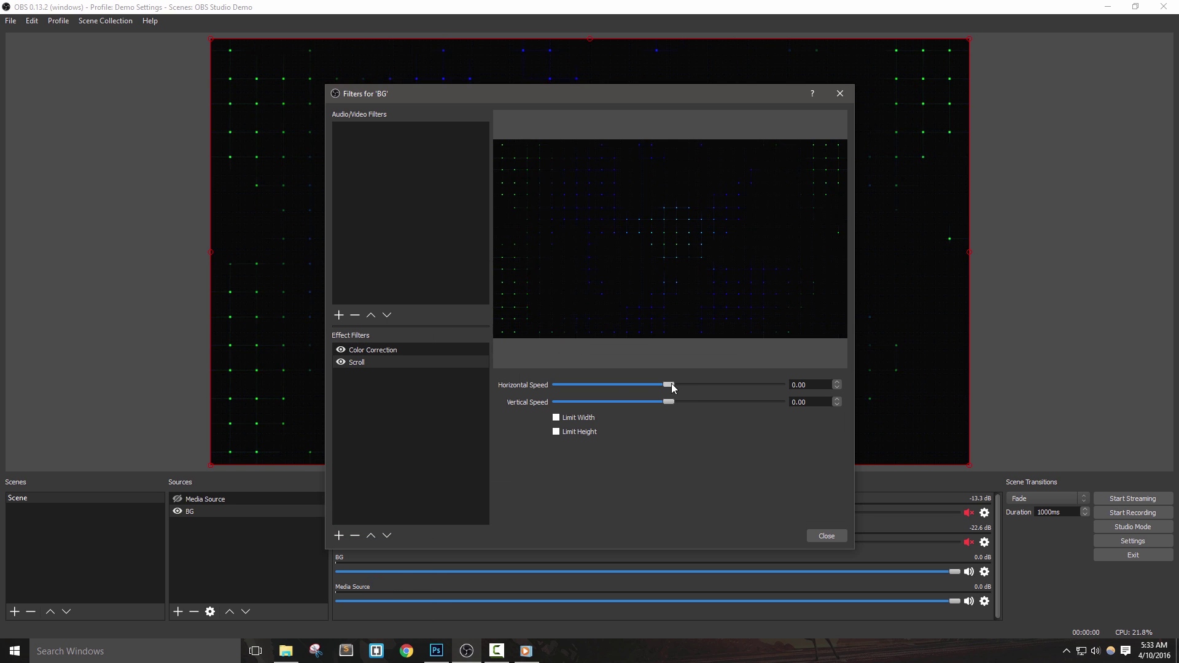
- Set BG's horizontal scroll speed to 72 with Limit Width off, then close
{"action": "left_click_drag", "start_coordinate": [687, 387], "coordinate": [689, 387]}
{"action": "left_click", "coordinate": [581, 418]}
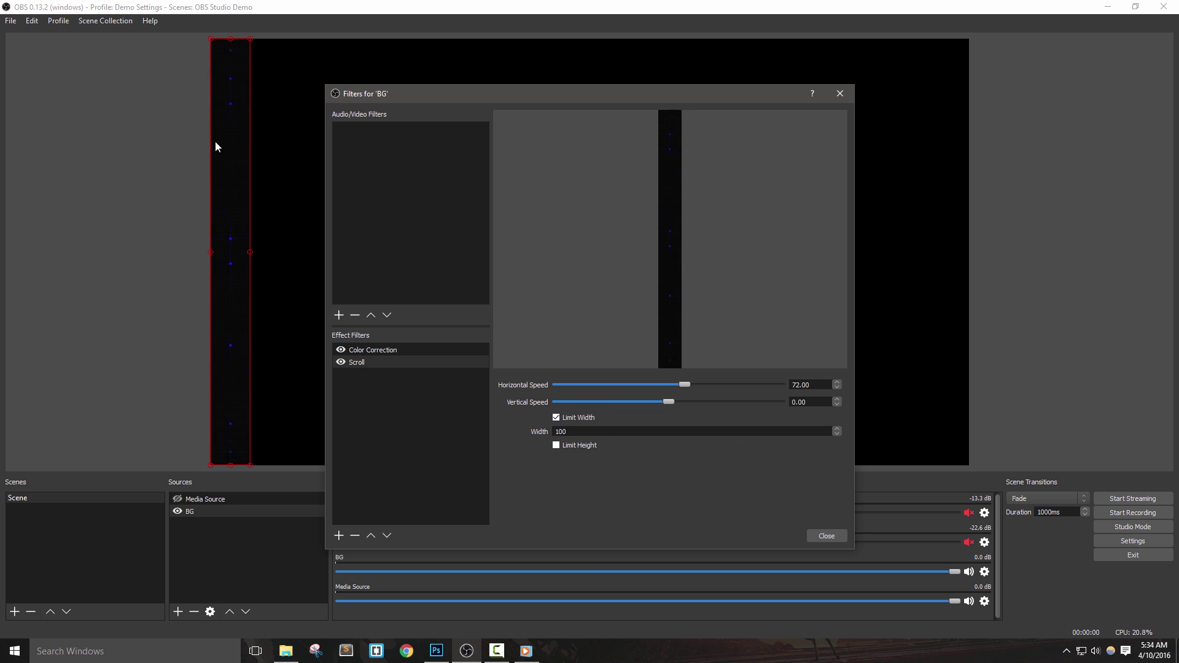
{"action": "left_click", "coordinate": [556, 418]}
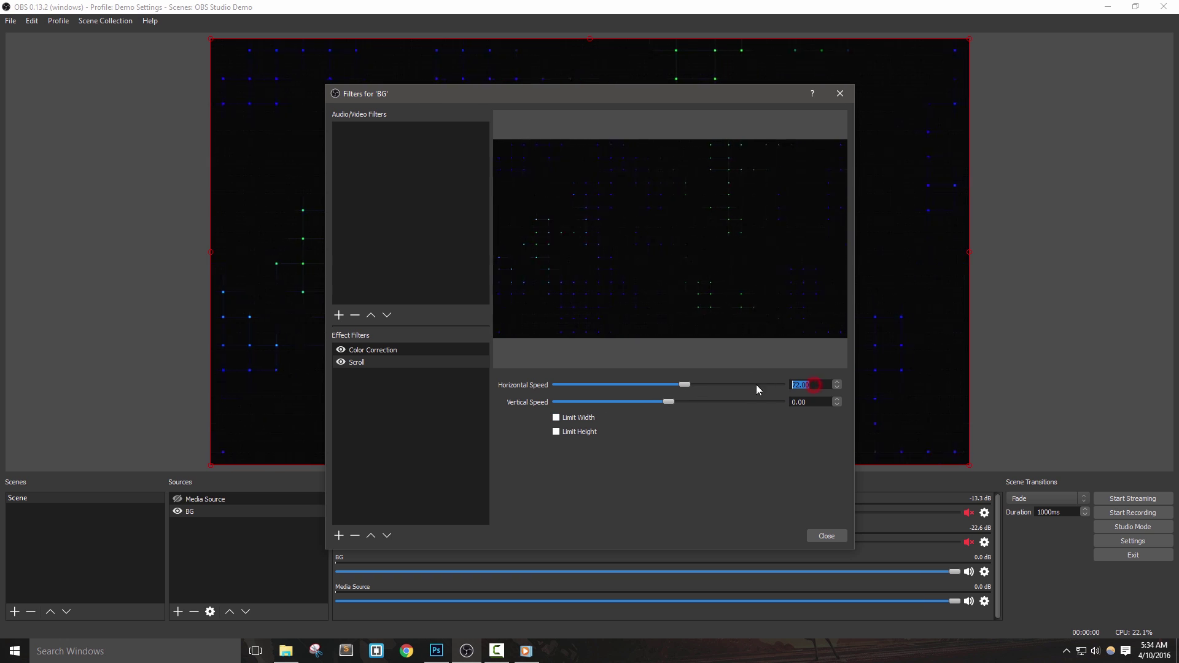
{"action": "left_click", "coordinate": [811, 385]}
{"action": "type", "text": "0"}
{"action": "left_click", "coordinate": [834, 534]}
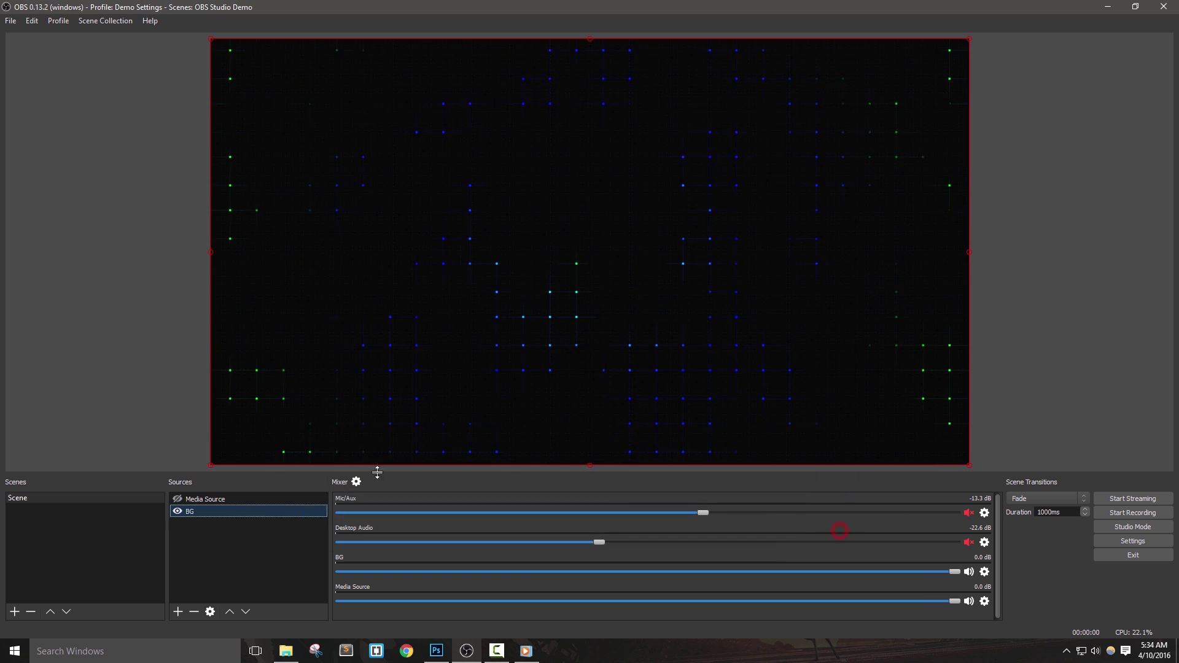
- Show the face image again and add a Chroma Key filter to it
{"action": "left_click", "coordinate": [178, 499]}
{"action": "right_click", "coordinate": [222, 502]}
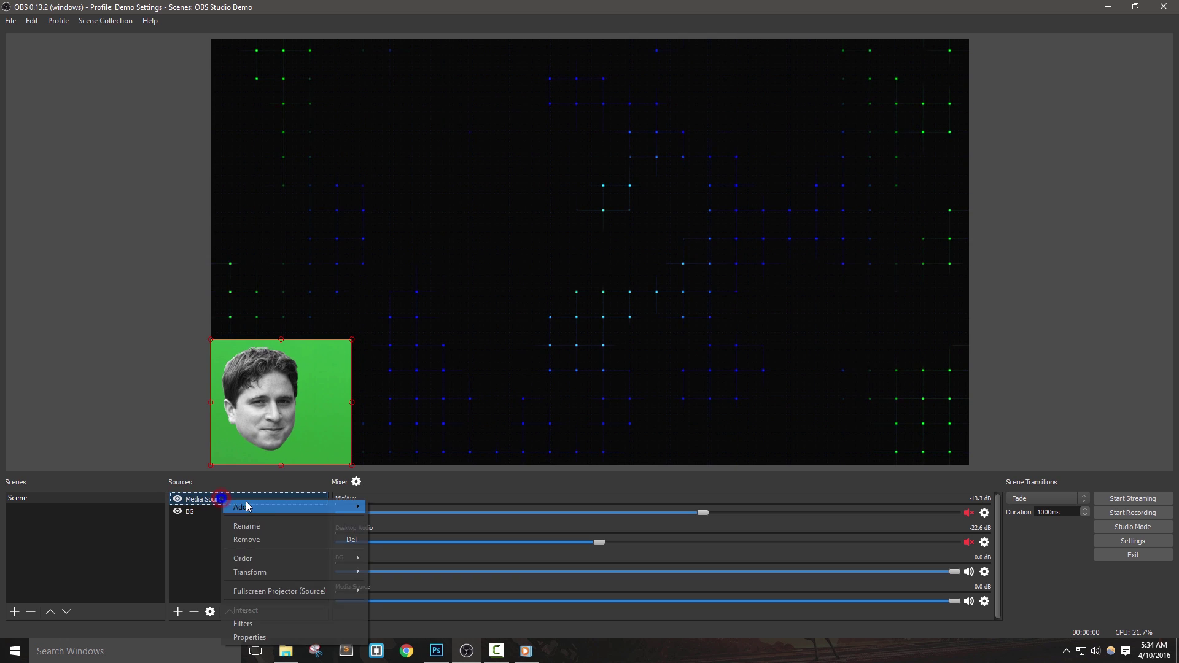
{"action": "left_click", "coordinate": [260, 625]}
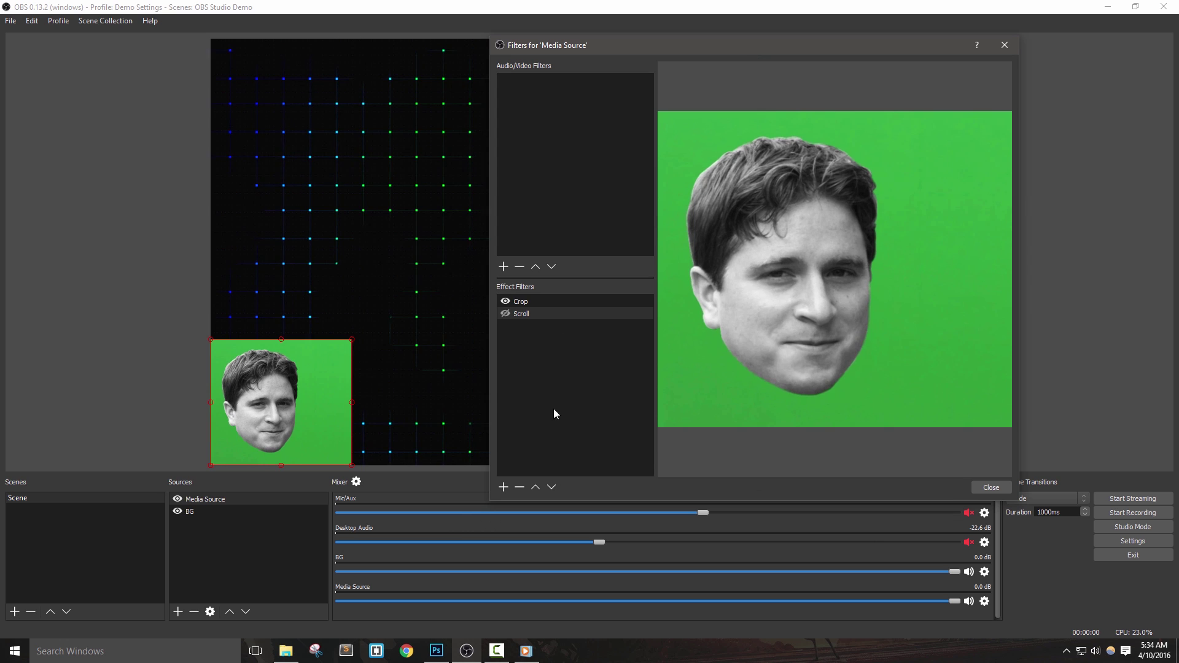
{"action": "left_click", "coordinate": [553, 430]}
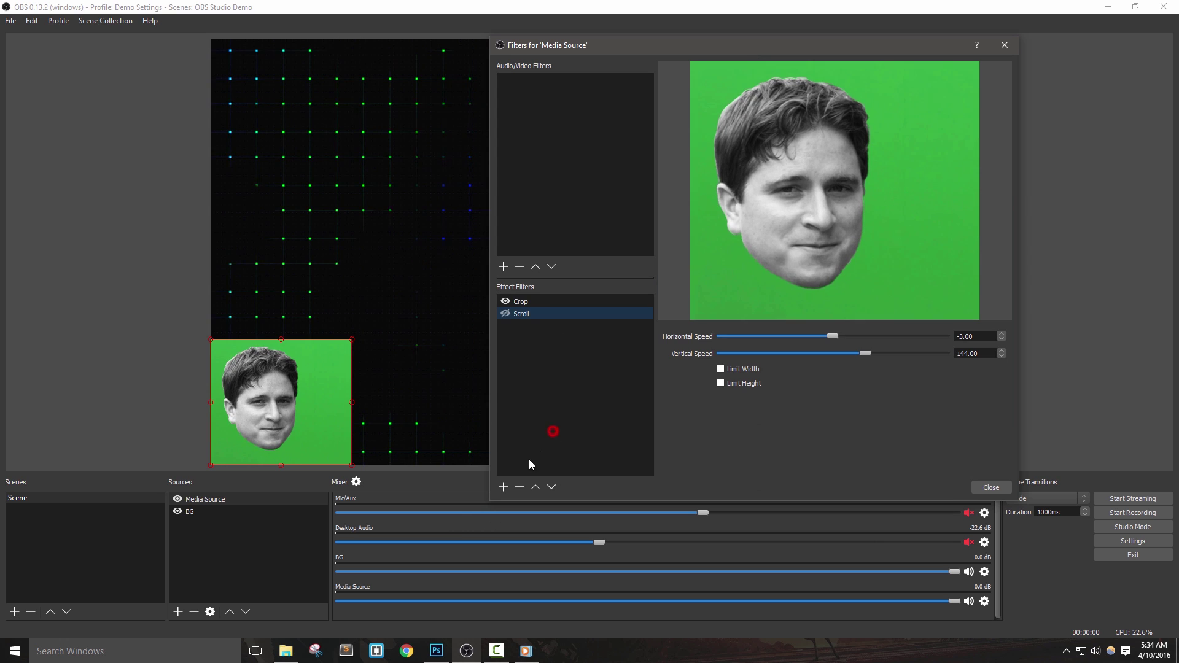
{"action": "left_click", "coordinate": [503, 487]}
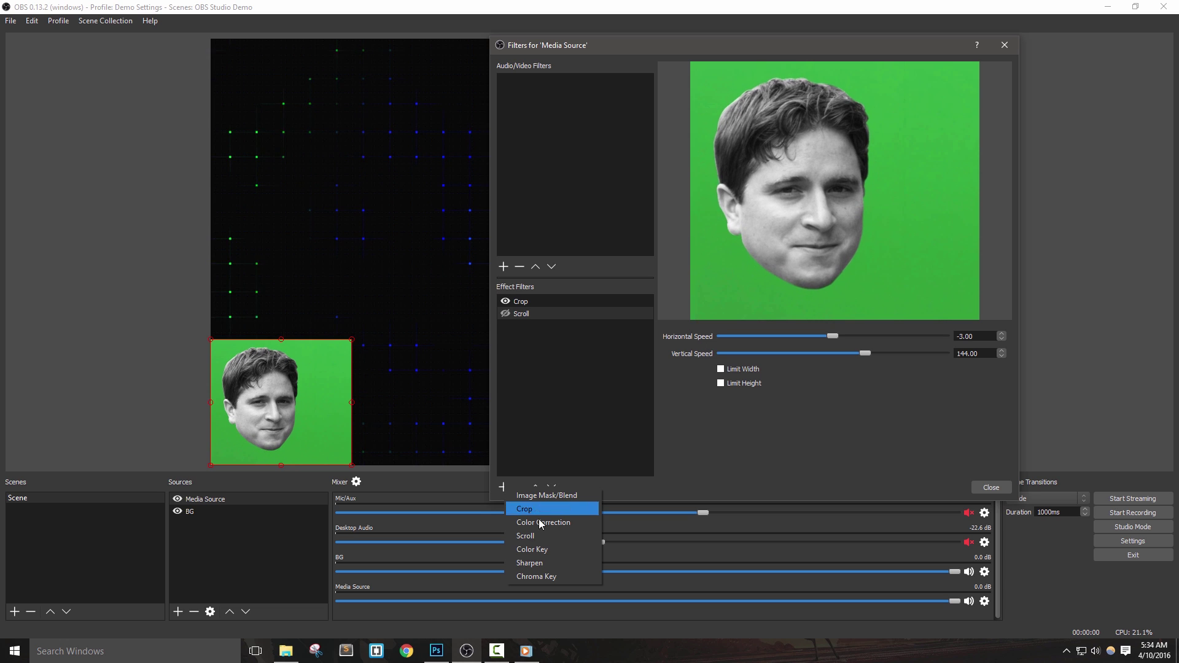
{"action": "left_click", "coordinate": [544, 574]}
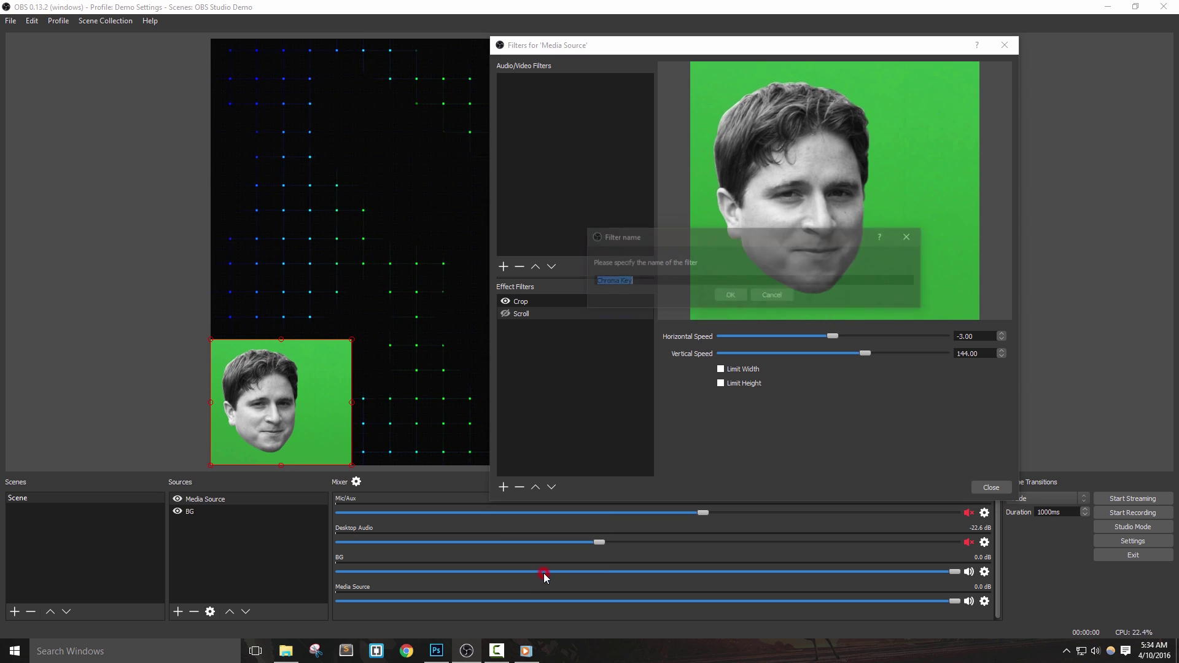
{"action": "left_click", "coordinate": [739, 299]}
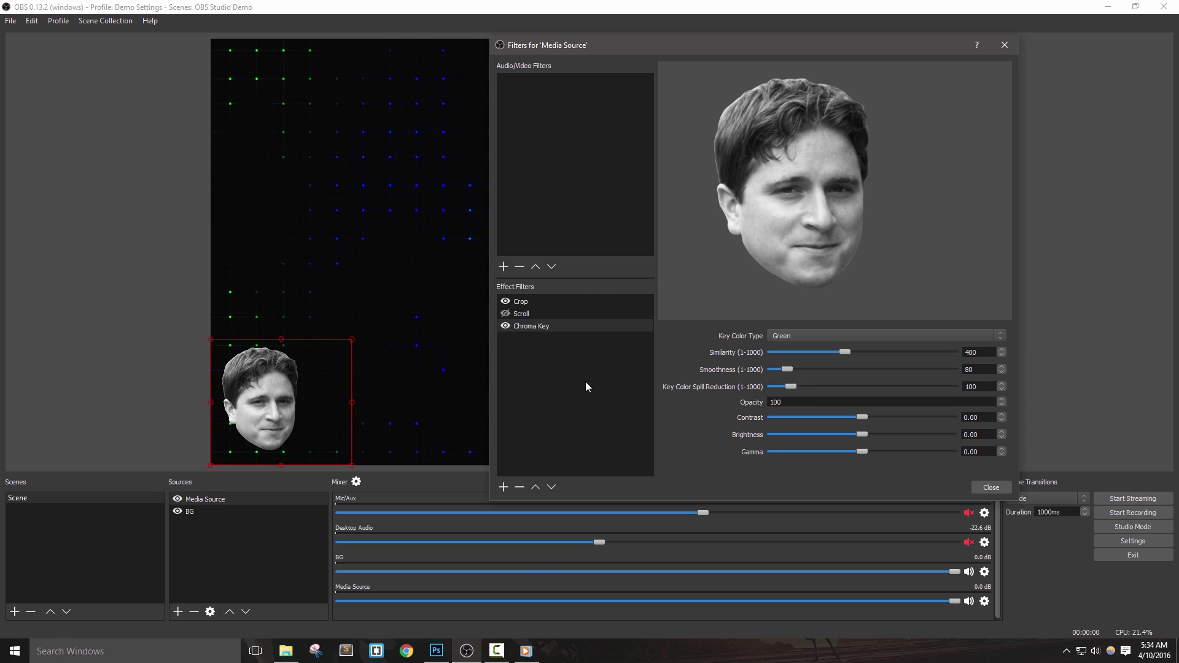
- Set the Chroma Key colour type to Custom and disable the filter
{"action": "left_click", "coordinate": [678, 349]}
{"action": "left_click", "coordinate": [442, 375]}
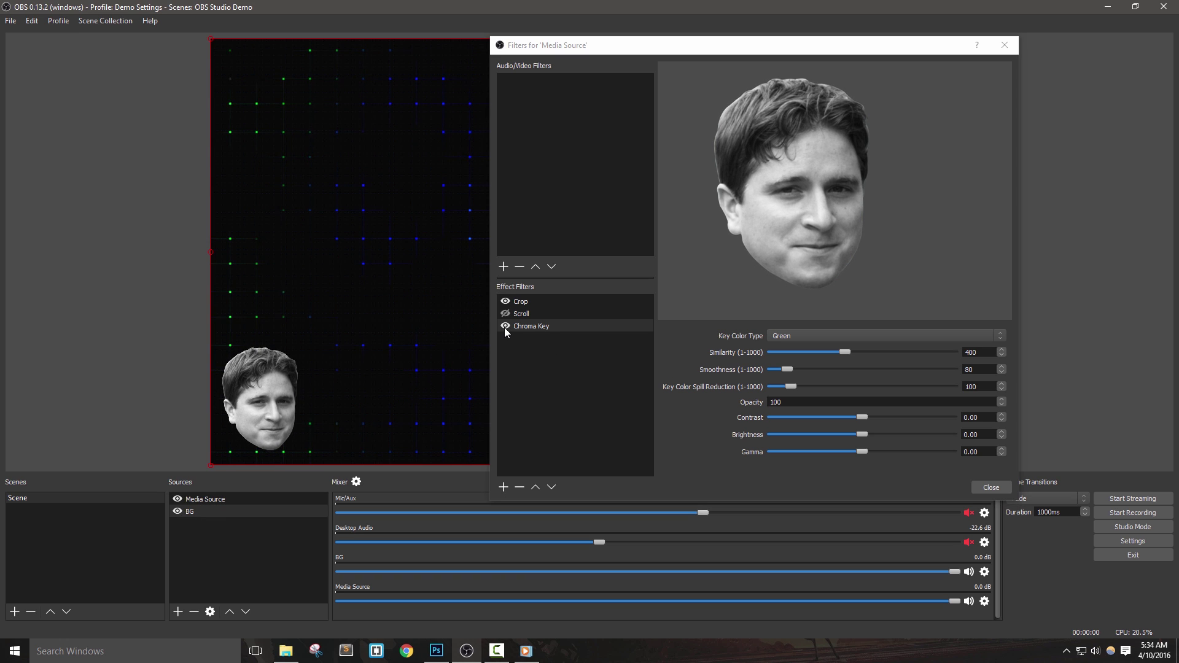
{"action": "left_click", "coordinate": [811, 335]}
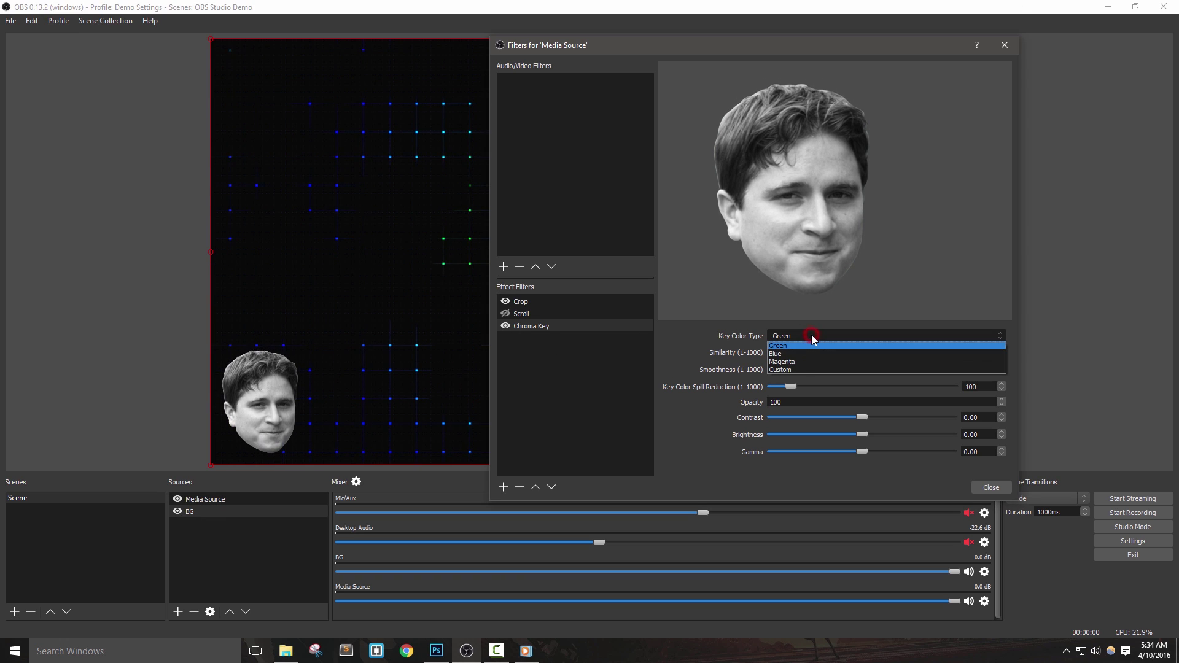
{"action": "left_click", "coordinate": [795, 367]}
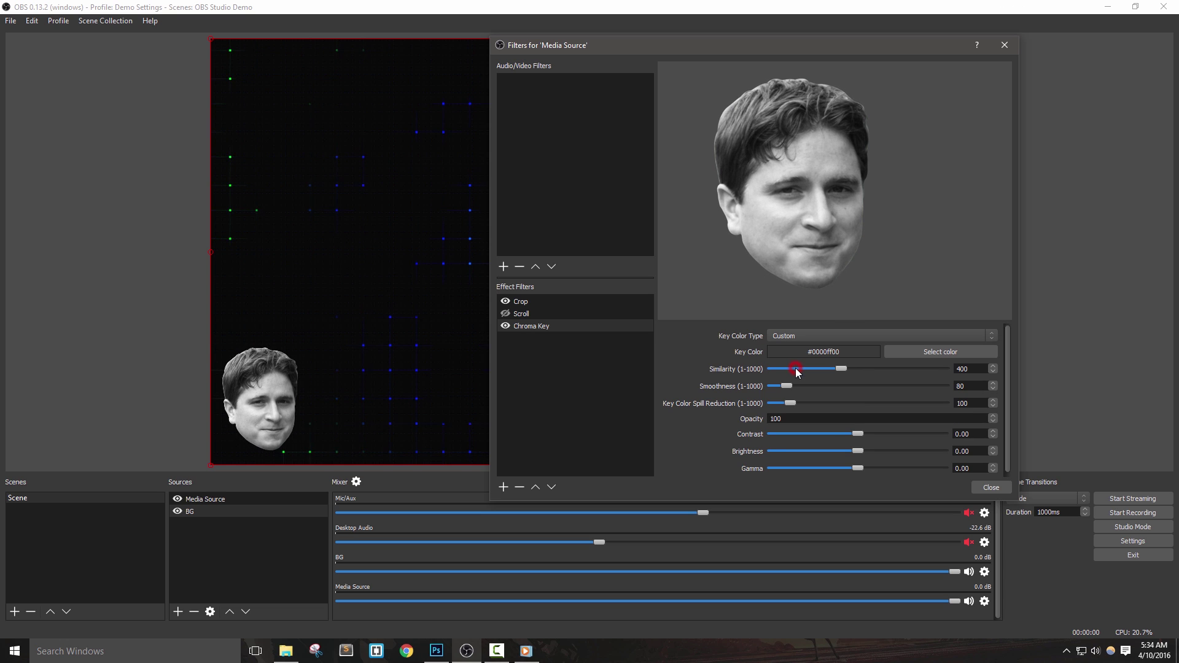
{"action": "left_click", "coordinate": [506, 327]}
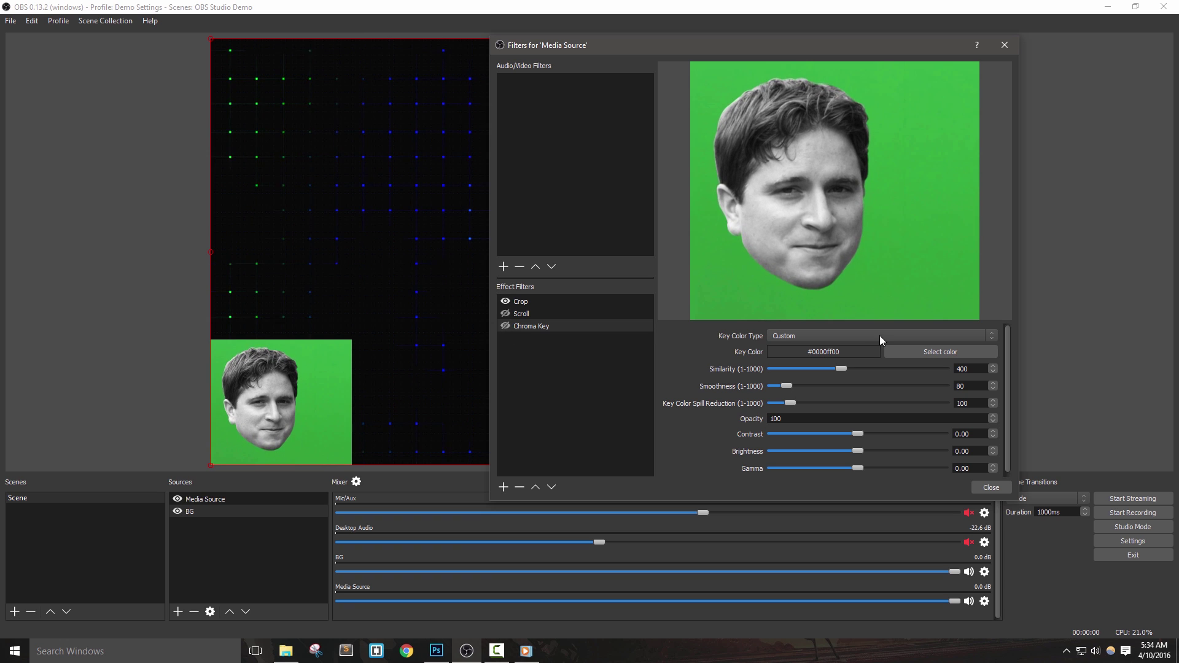
- Sample the face image's green backdrop (#36a93e) as the key colour and enable Chroma Key
{"action": "left_click", "coordinate": [915, 352]}
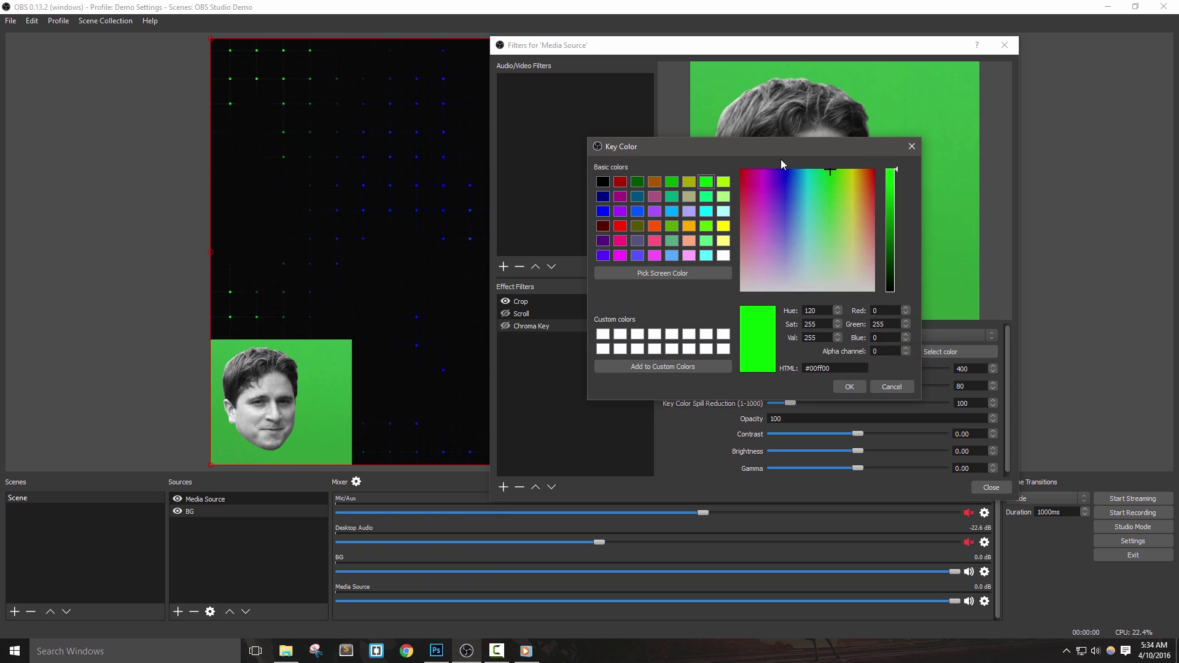
{"action": "left_click_drag", "start_coordinate": [781, 152], "coordinate": [551, 133]}
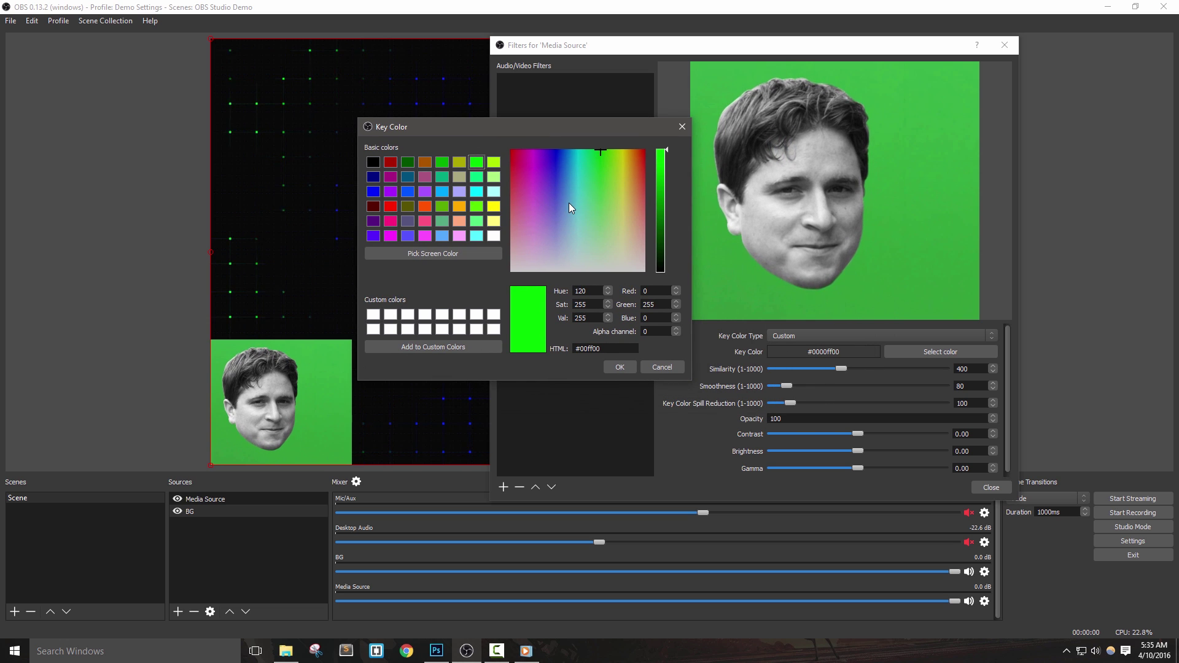
{"action": "left_click", "coordinate": [439, 253]}
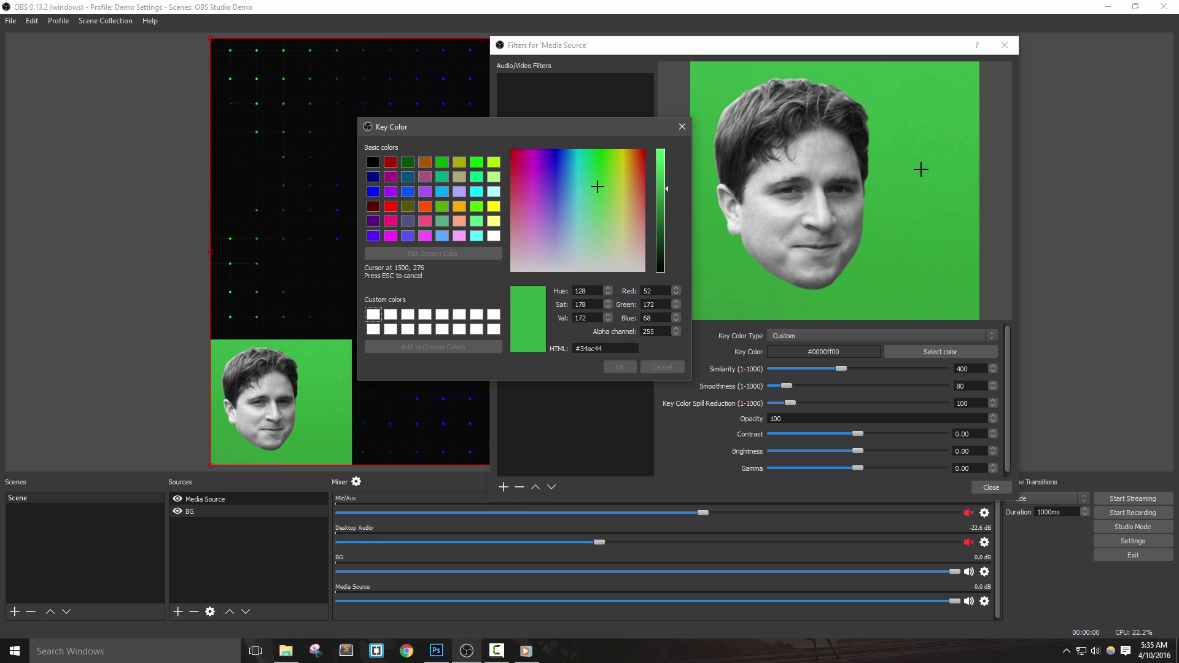
{"action": "left_click", "coordinate": [912, 206]}
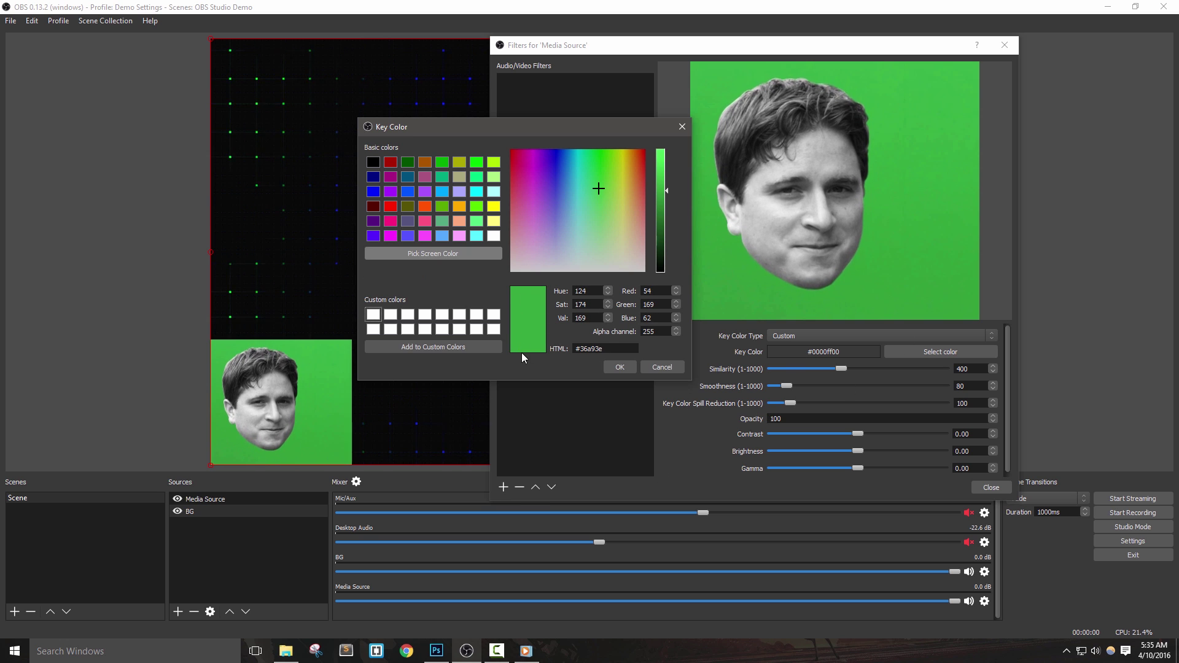
{"action": "left_click", "coordinate": [619, 367]}
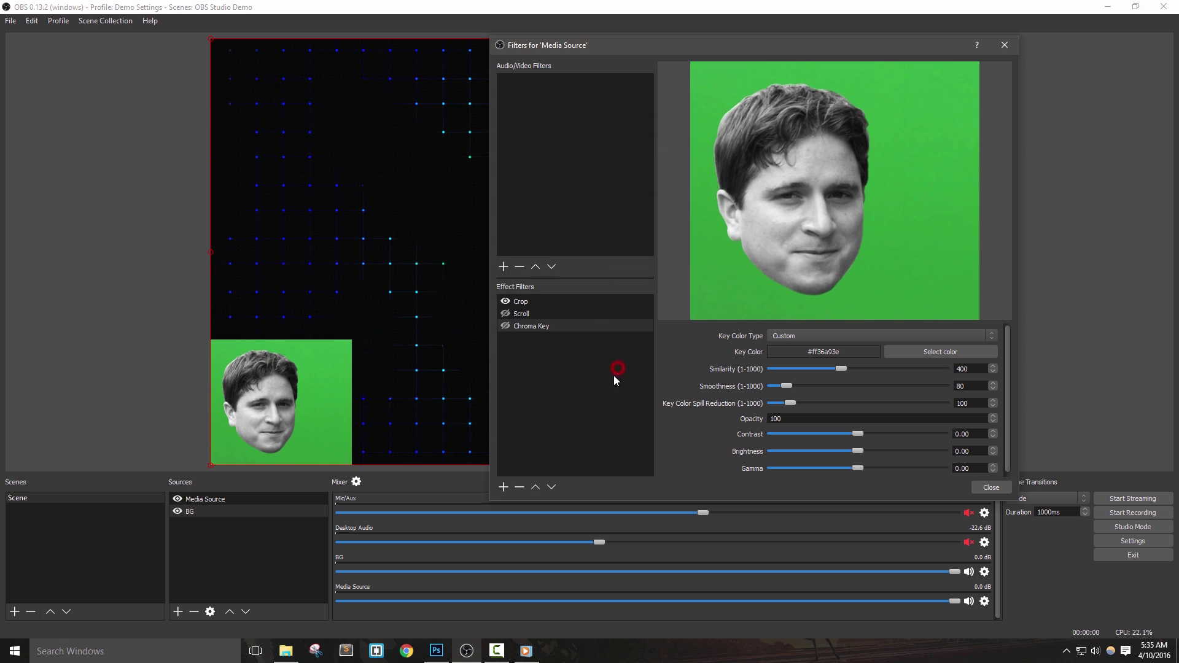
{"action": "left_click", "coordinate": [504, 326]}
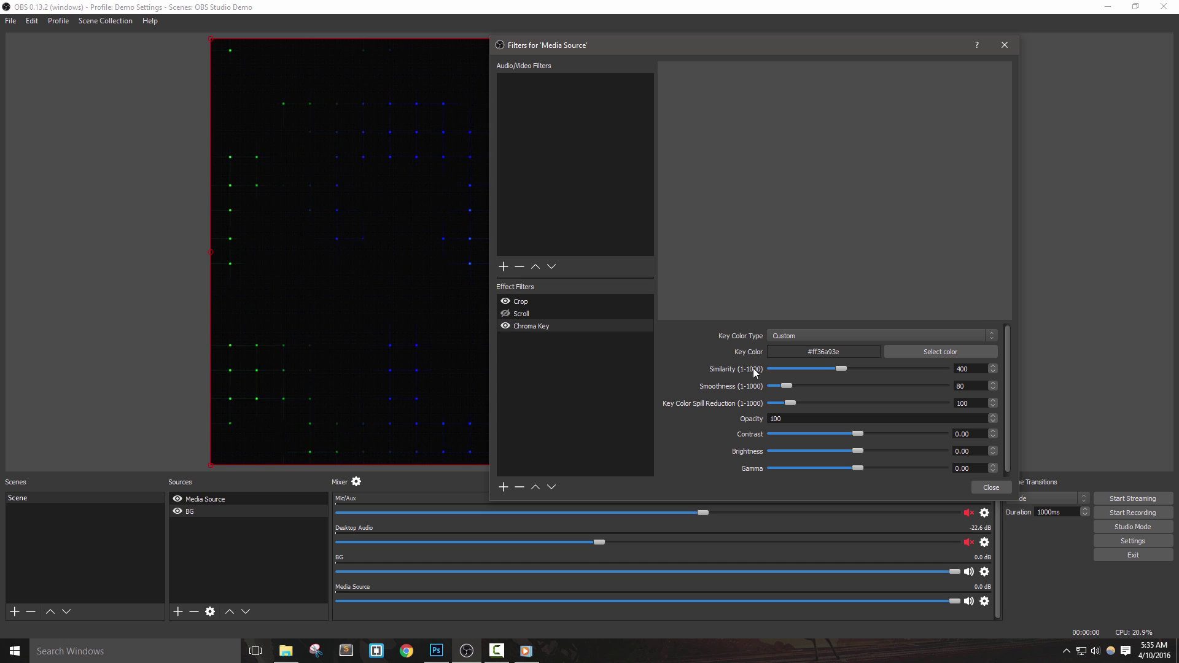
{"action": "left_click", "coordinate": [927, 351]}
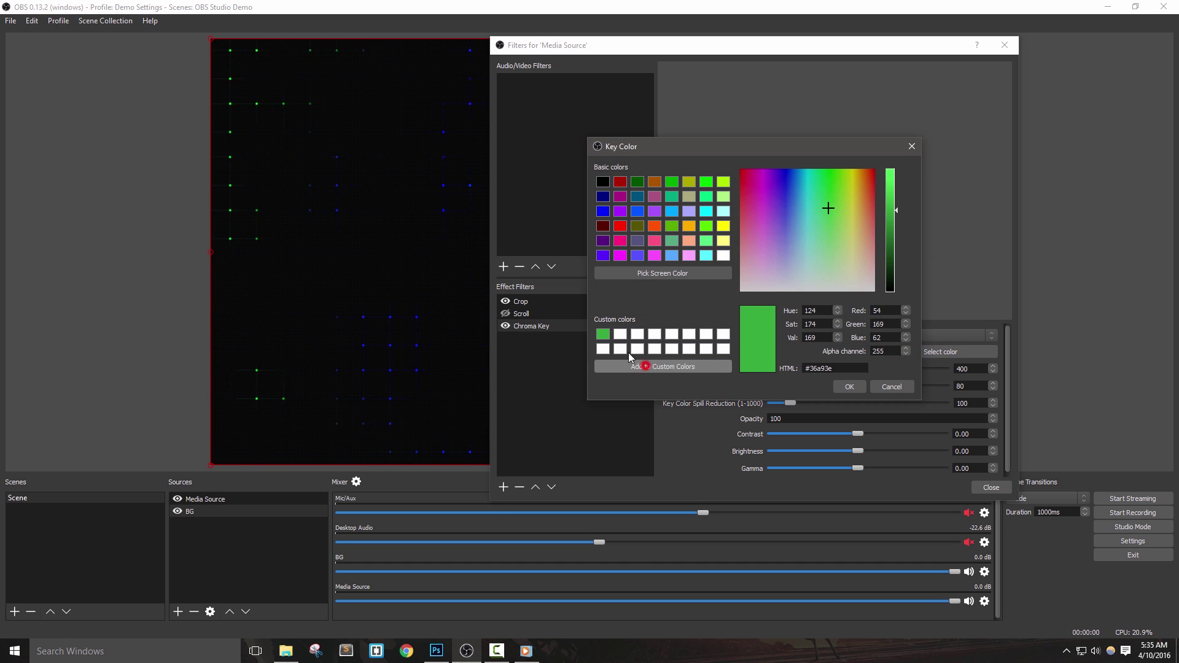
- Drop chroma key Similarity to 1, then disable the key to show the green backdrop
{"action": "left_click", "coordinate": [874, 390]}
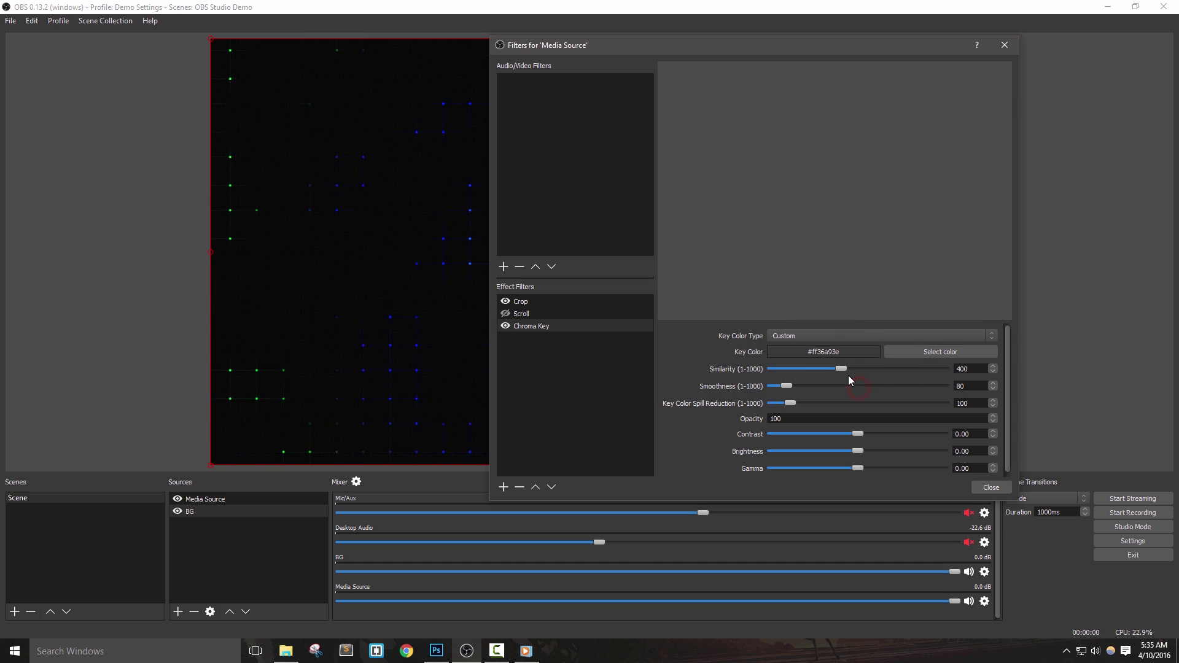
{"action": "mouse_move", "coordinate": [844, 370]}
{"action": "left_mouse_down"}
{"action": "mouse_move", "coordinate": [780, 374]}
{"action": "mouse_move", "coordinate": [792, 374]}
{"action": "left_mouse_up"}
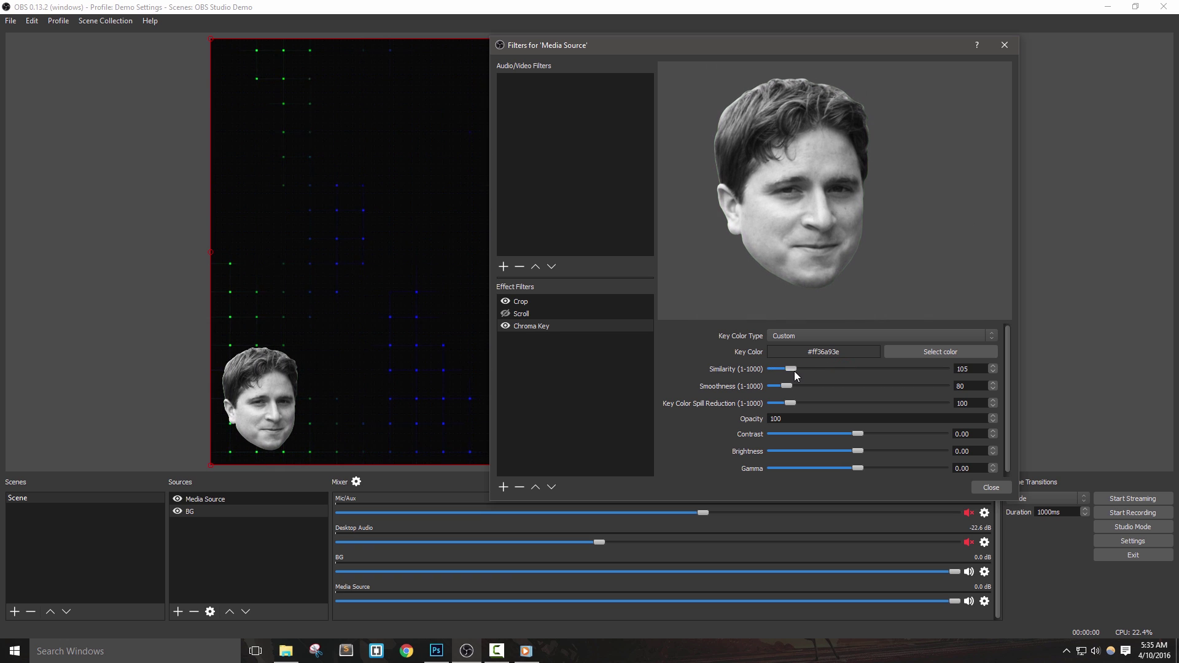
{"action": "left_click_drag", "start_coordinate": [792, 371], "coordinate": [761, 370]}
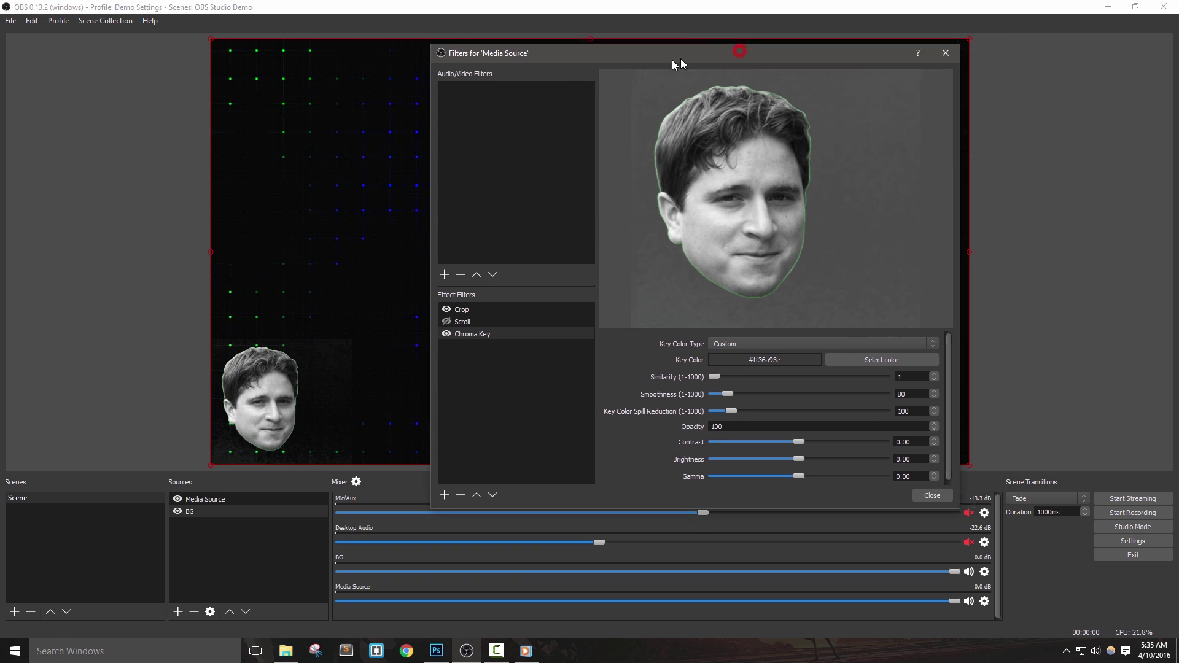
{"action": "left_click_drag", "start_coordinate": [740, 56], "coordinate": [580, 69]}
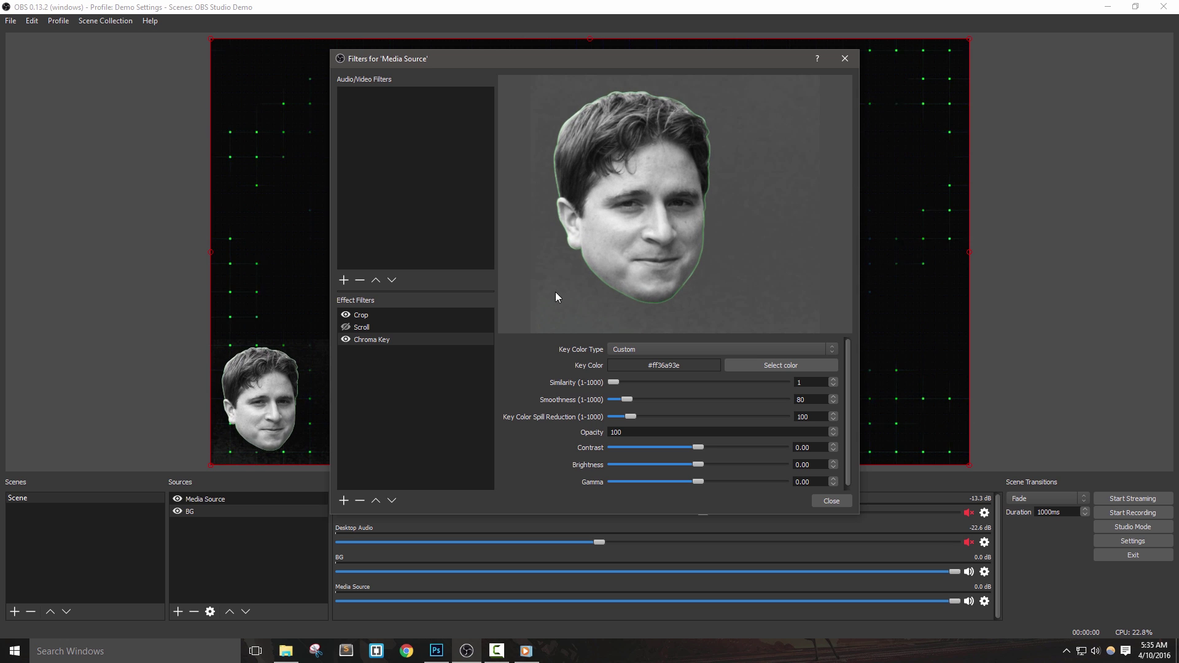
{"action": "left_click", "coordinate": [346, 339]}
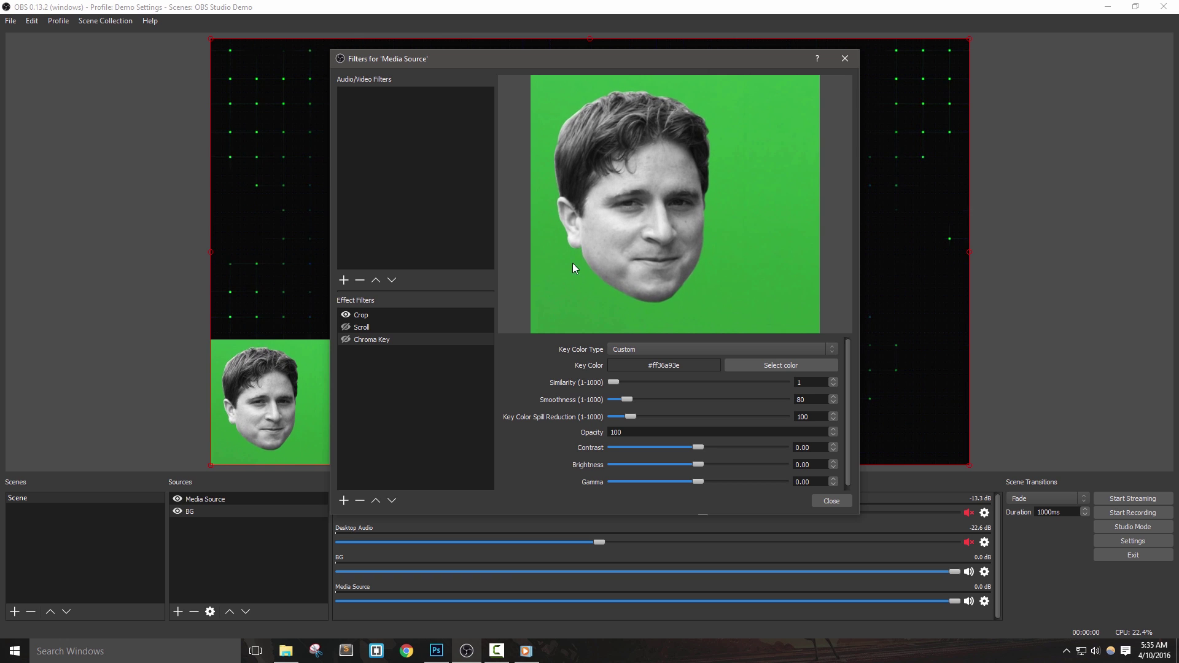
{"action": "mouse_move", "coordinate": [582, 56]}
{"action": "left_mouse_down"}
{"action": "mouse_move", "coordinate": [490, 73]}
{"action": "mouse_move", "coordinate": [534, 73]}
{"action": "left_mouse_up"}
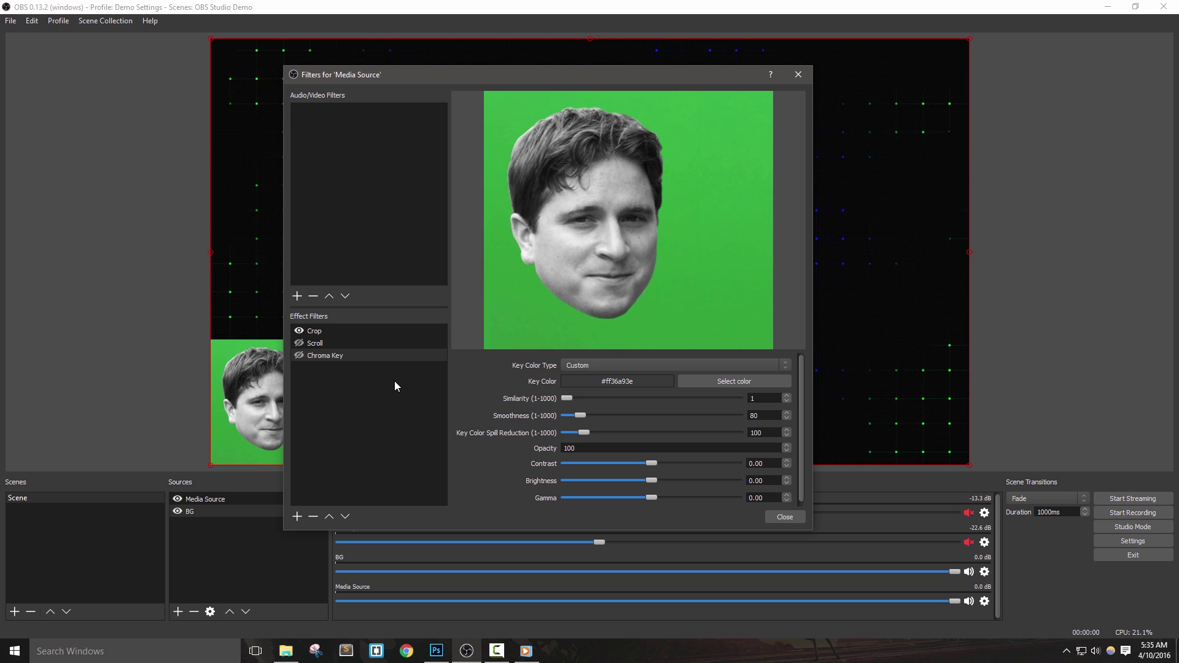
- Re-enable the chroma key and try various Similarity and Smoothness values
{"action": "left_click", "coordinate": [299, 354]}
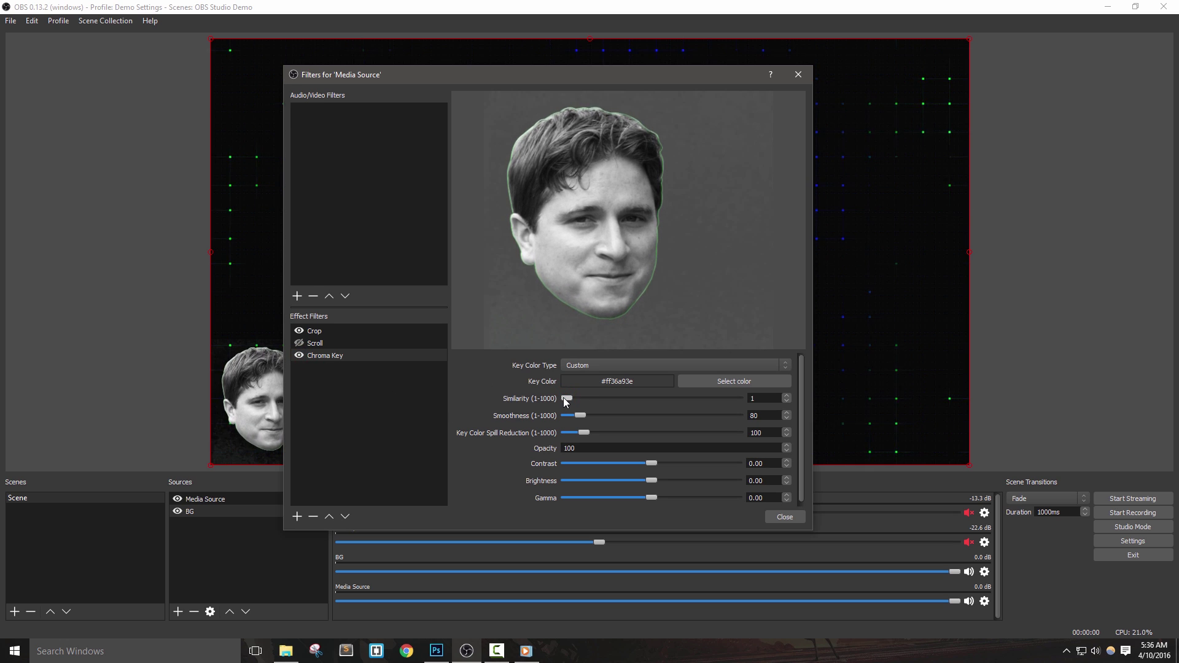
{"action": "left_click_drag", "start_coordinate": [566, 397], "coordinate": [612, 401]}
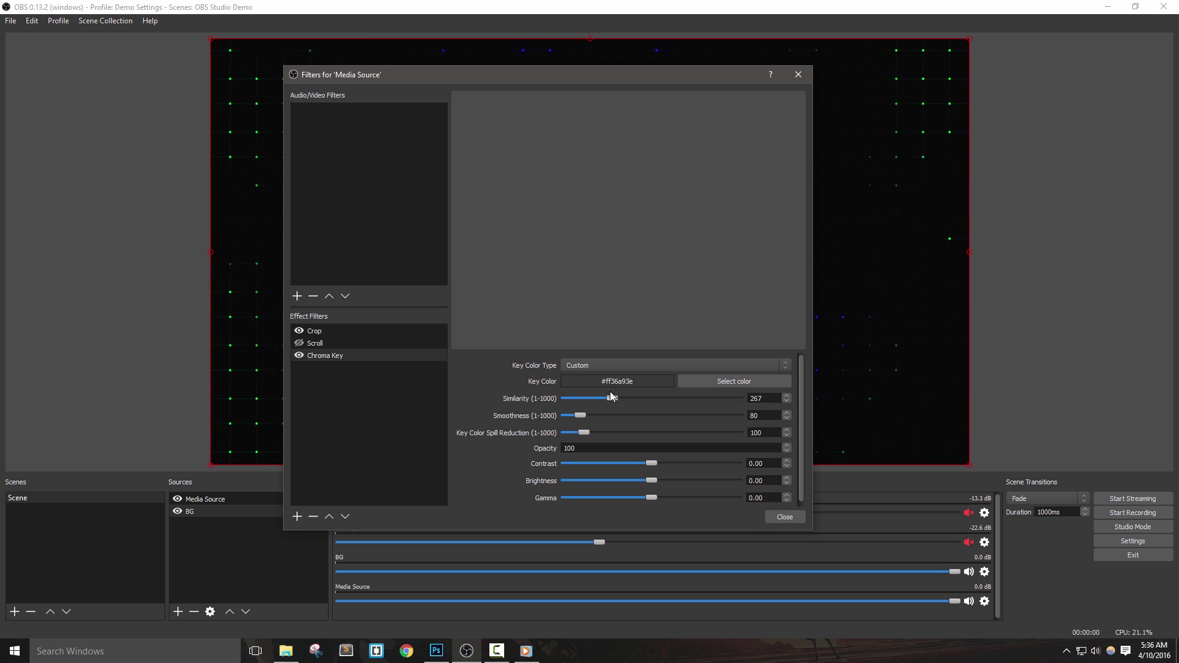
{"action": "left_click_drag", "start_coordinate": [609, 391], "coordinate": [574, 395]}
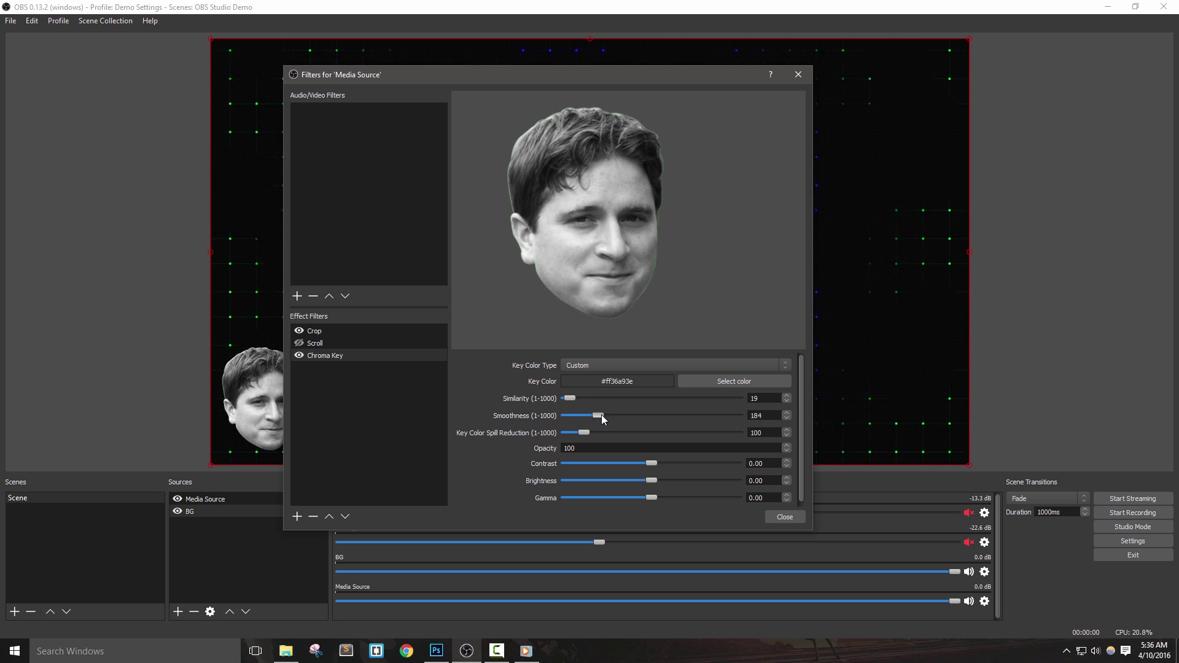
{"action": "left_click_drag", "start_coordinate": [595, 415], "coordinate": [670, 410]}
{"action": "left_click_drag", "start_coordinate": [569, 81], "coordinate": [638, 73]}
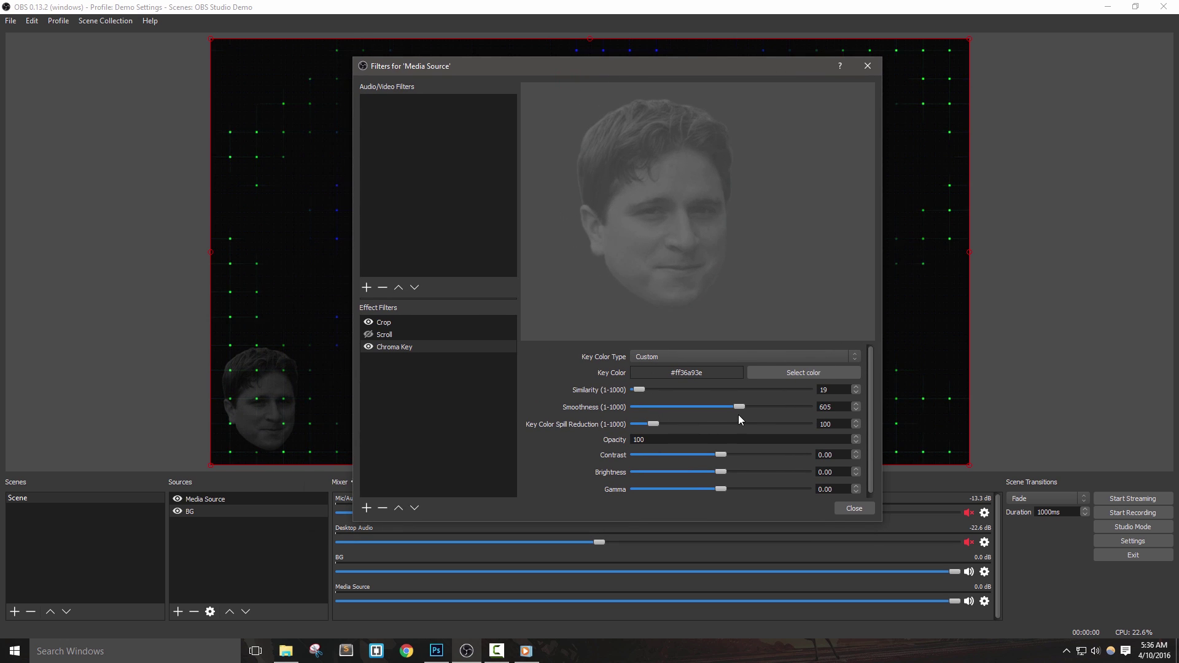
{"action": "left_click_drag", "start_coordinate": [739, 407], "coordinate": [629, 407]}
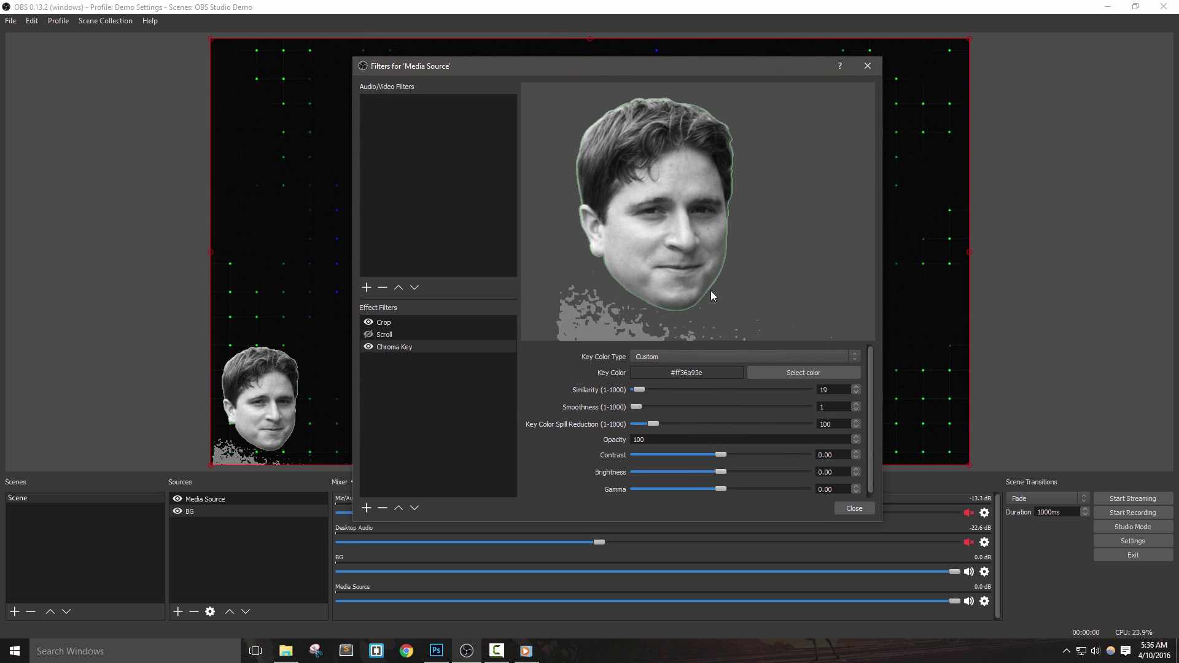
{"action": "mouse_move", "coordinate": [636, 406]}
{"action": "left_mouse_down"}
{"action": "mouse_move", "coordinate": [656, 407]}
{"action": "mouse_move", "coordinate": [641, 388]}
{"action": "left_mouse_up"}
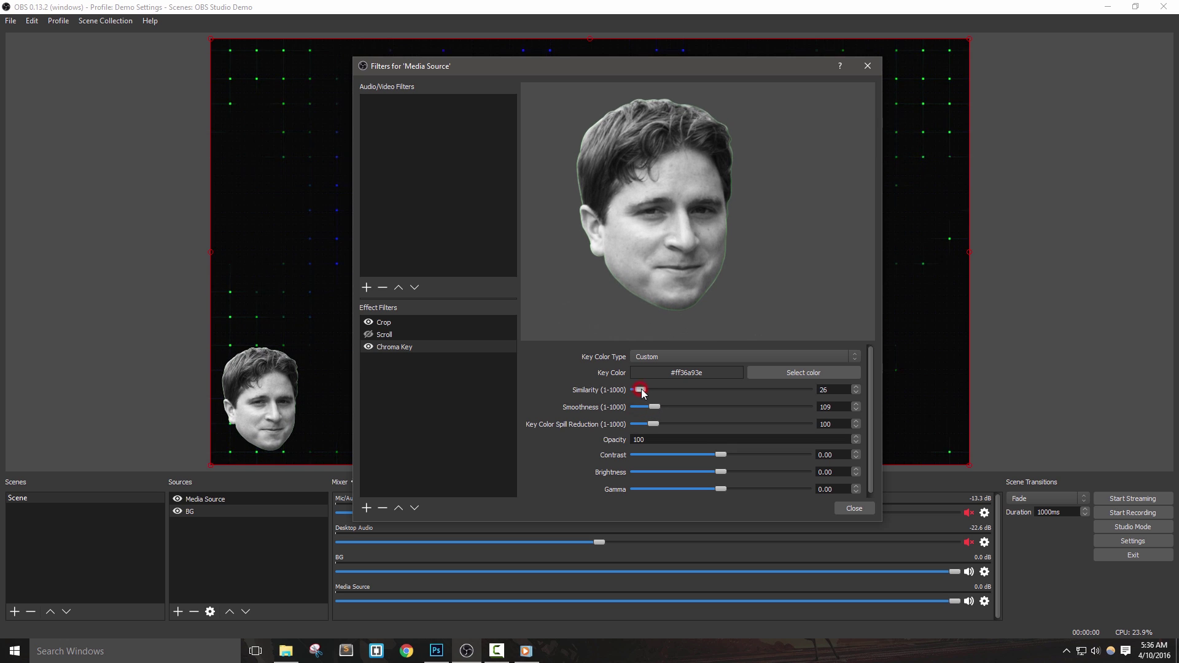
- Settle on Similarity 105, Smoothness 105, Spill Reduction 1, then disable the key
{"action": "left_click_drag", "start_coordinate": [643, 389], "coordinate": [657, 407]}
{"action": "left_click_drag", "start_coordinate": [654, 406], "coordinate": [635, 411]}
{"action": "mouse_move", "coordinate": [653, 423]}
{"action": "left_mouse_down"}
{"action": "mouse_move", "coordinate": [729, 425]}
{"action": "mouse_move", "coordinate": [642, 432]}
{"action": "left_mouse_up"}
{"action": "mouse_move", "coordinate": [635, 407]}
{"action": "left_mouse_down"}
{"action": "mouse_move", "coordinate": [652, 417]}
{"action": "mouse_move", "coordinate": [638, 428]}
{"action": "left_mouse_up"}
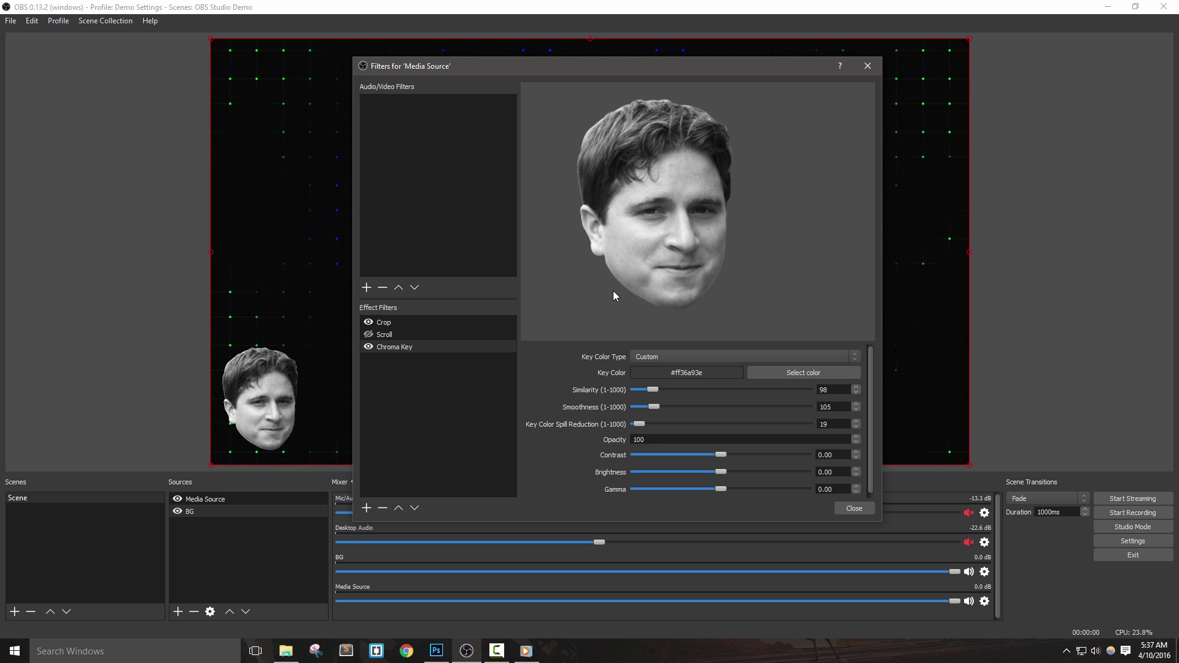
{"action": "left_click_drag", "start_coordinate": [639, 424], "coordinate": [655, 387]}
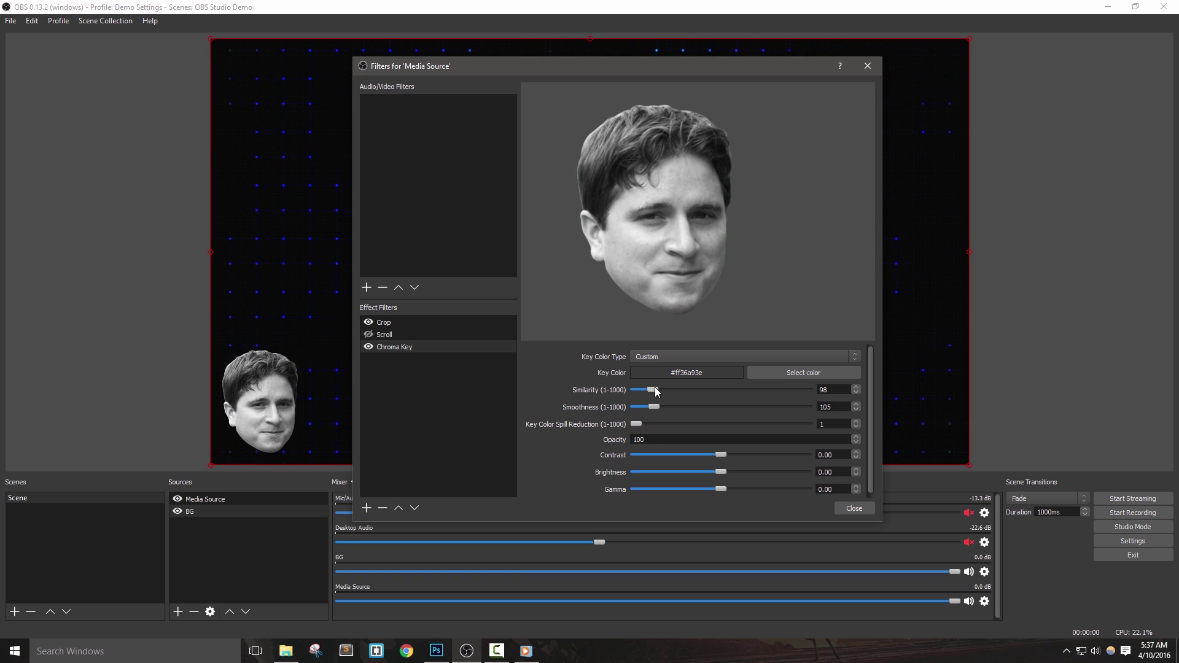
{"action": "left_click", "coordinate": [369, 348]}
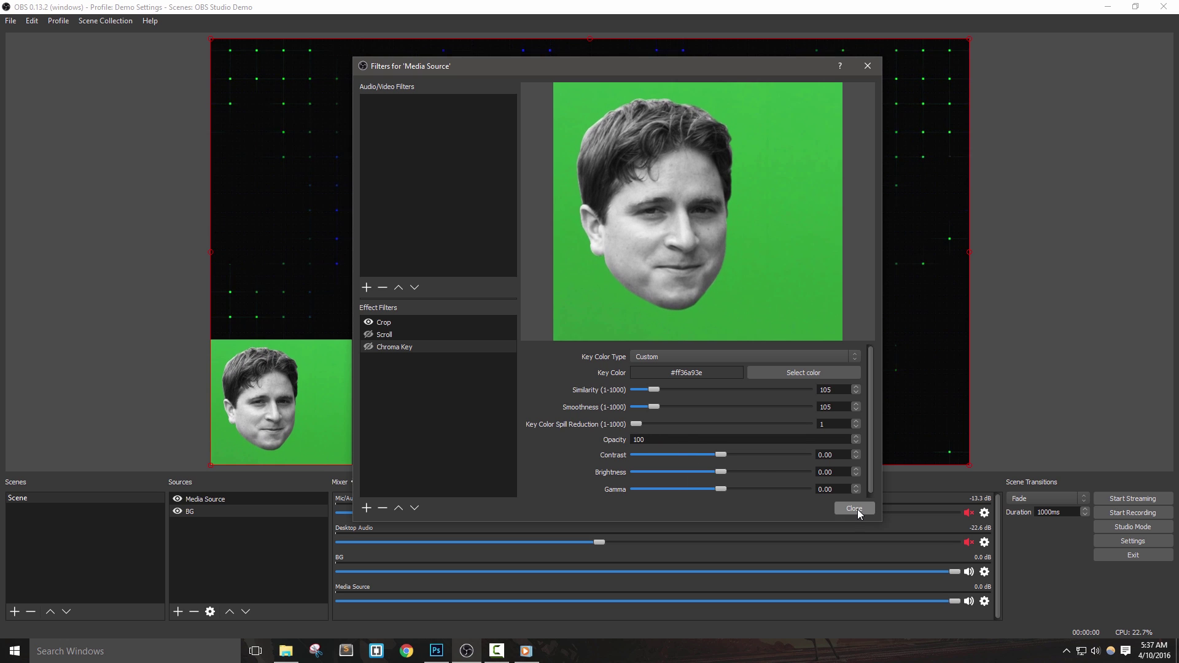
- Add a Sharpen filter to the Media Source
{"action": "left_click", "coordinate": [412, 374]}
{"action": "left_click", "coordinate": [366, 508]}
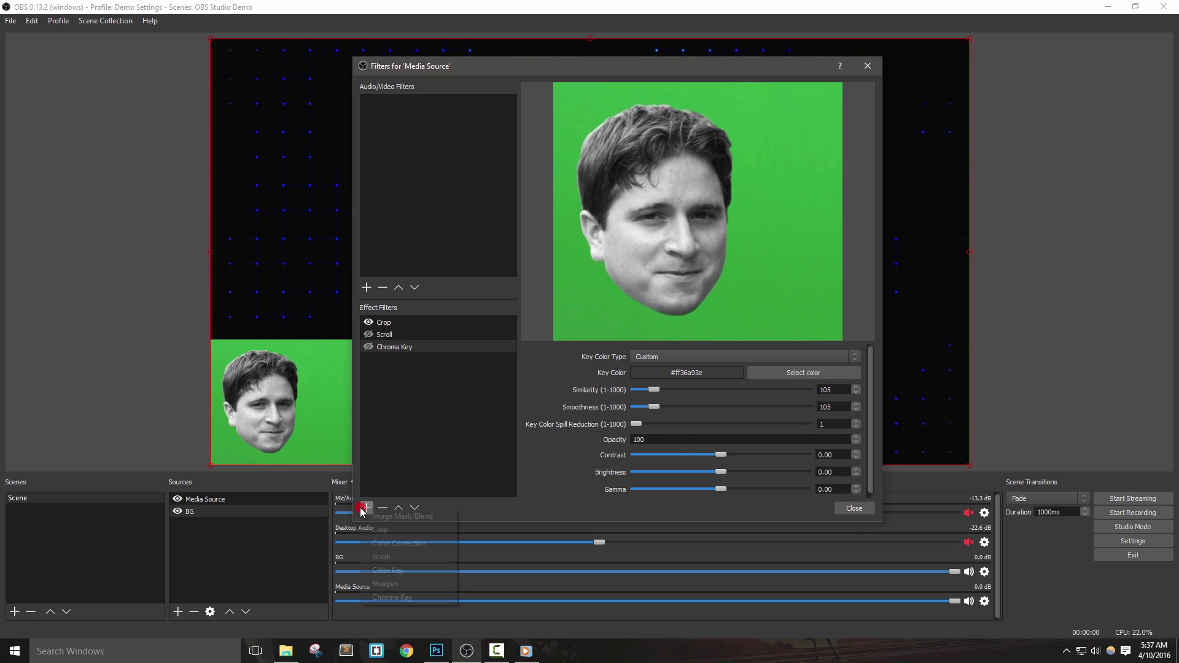
{"action": "left_click", "coordinate": [395, 584]}
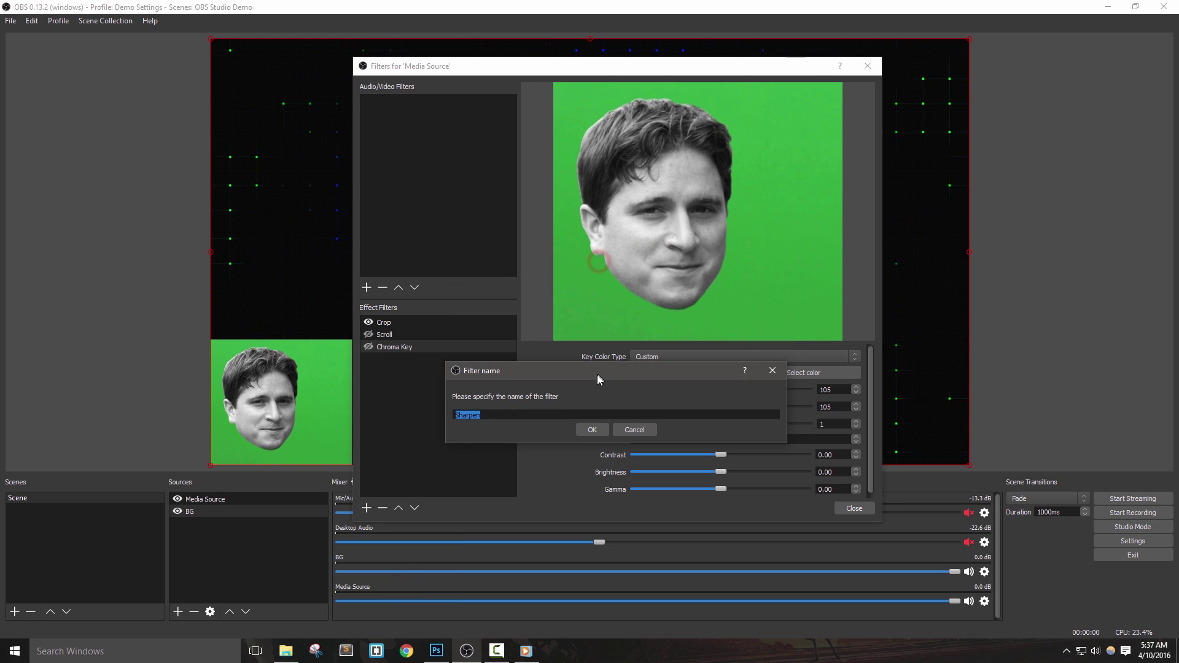
{"action": "left_click", "coordinate": [590, 430]}
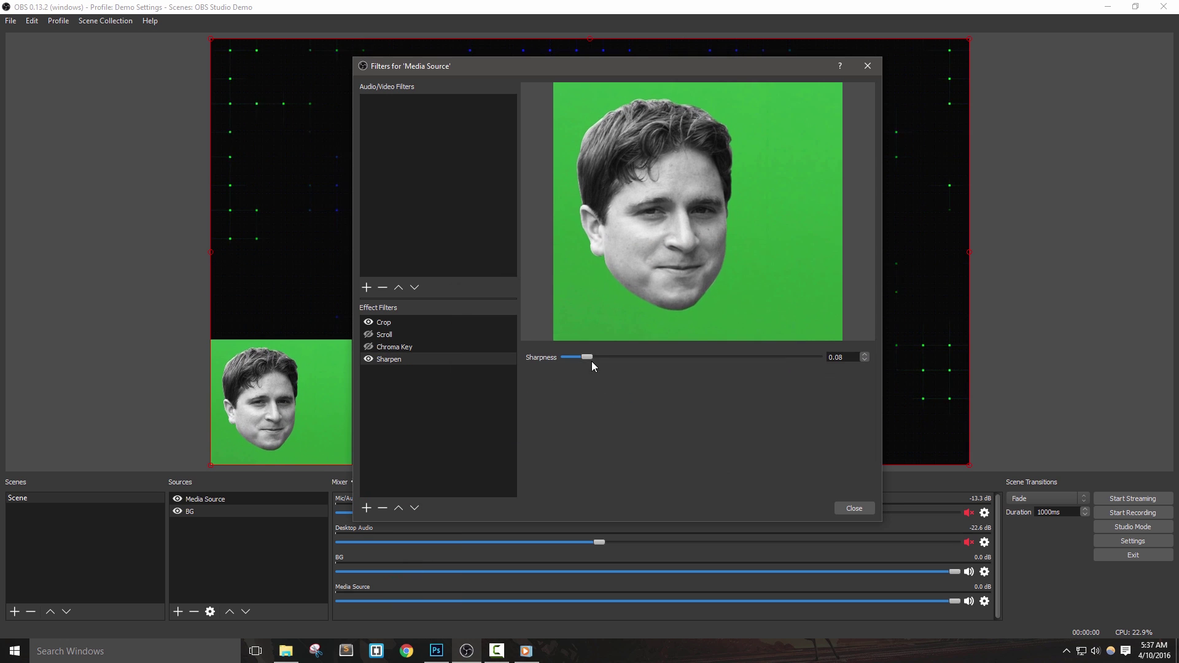
- Set sharpness to about half and re-enable the chroma key on the face
{"action": "left_click_drag", "start_coordinate": [592, 361], "coordinate": [828, 379]}
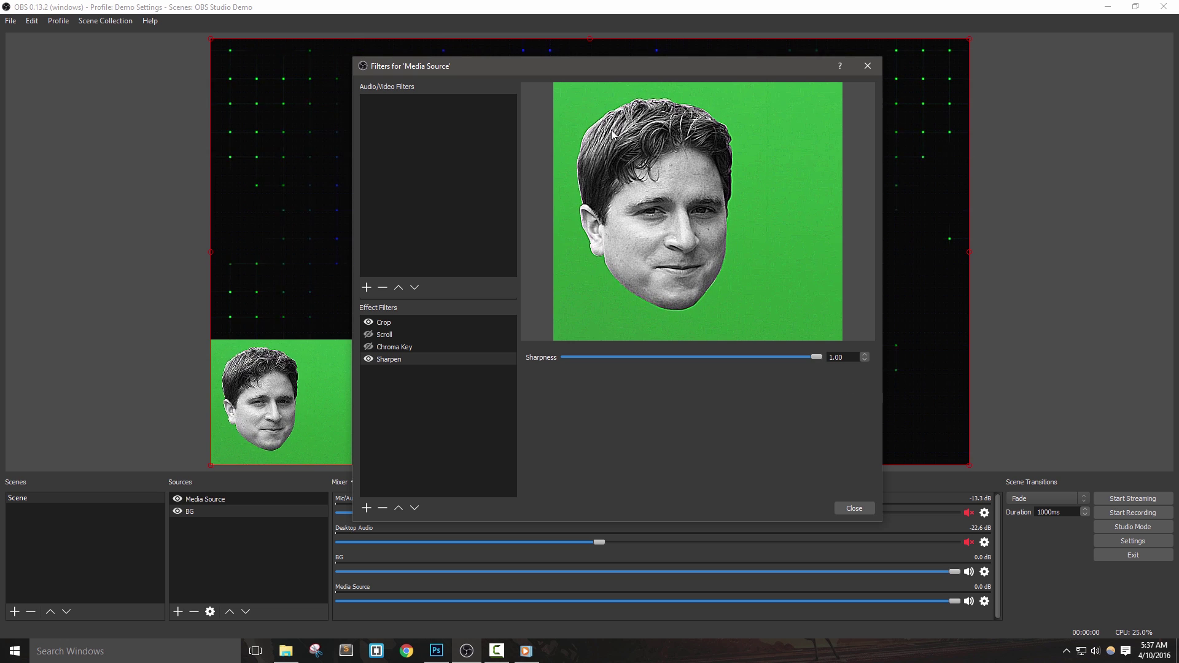
{"action": "left_click_drag", "start_coordinate": [816, 356], "coordinate": [553, 358]}
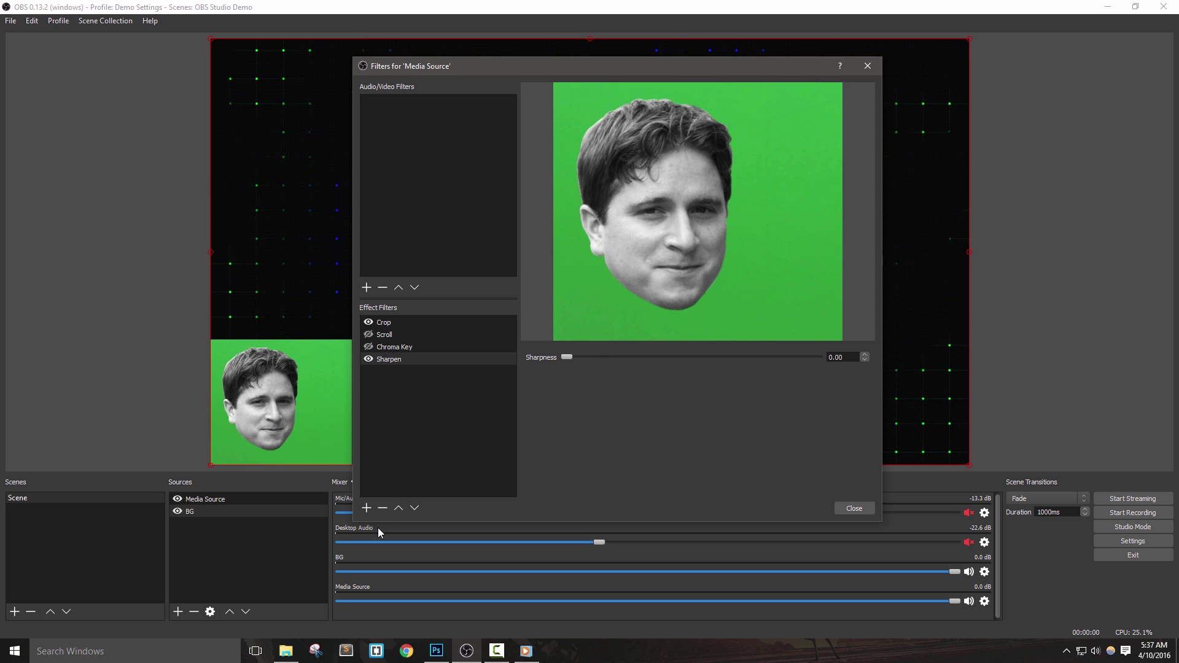
{"action": "left_click_drag", "start_coordinate": [564, 357], "coordinate": [888, 375]}
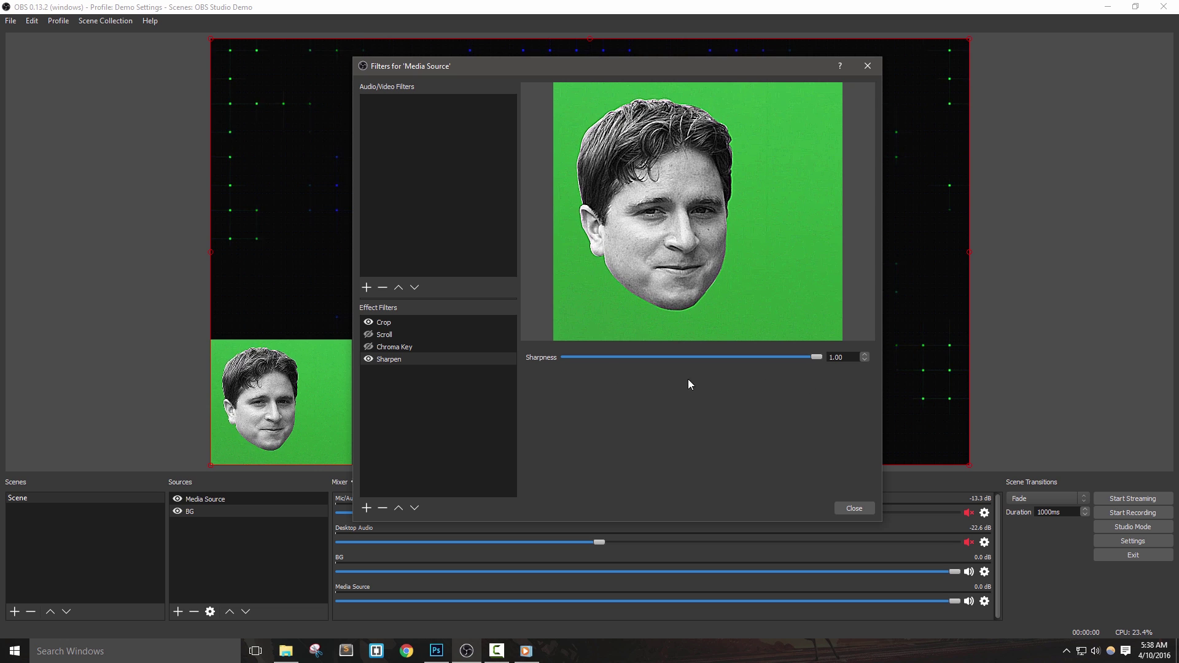
{"action": "left_click", "coordinate": [368, 346]}
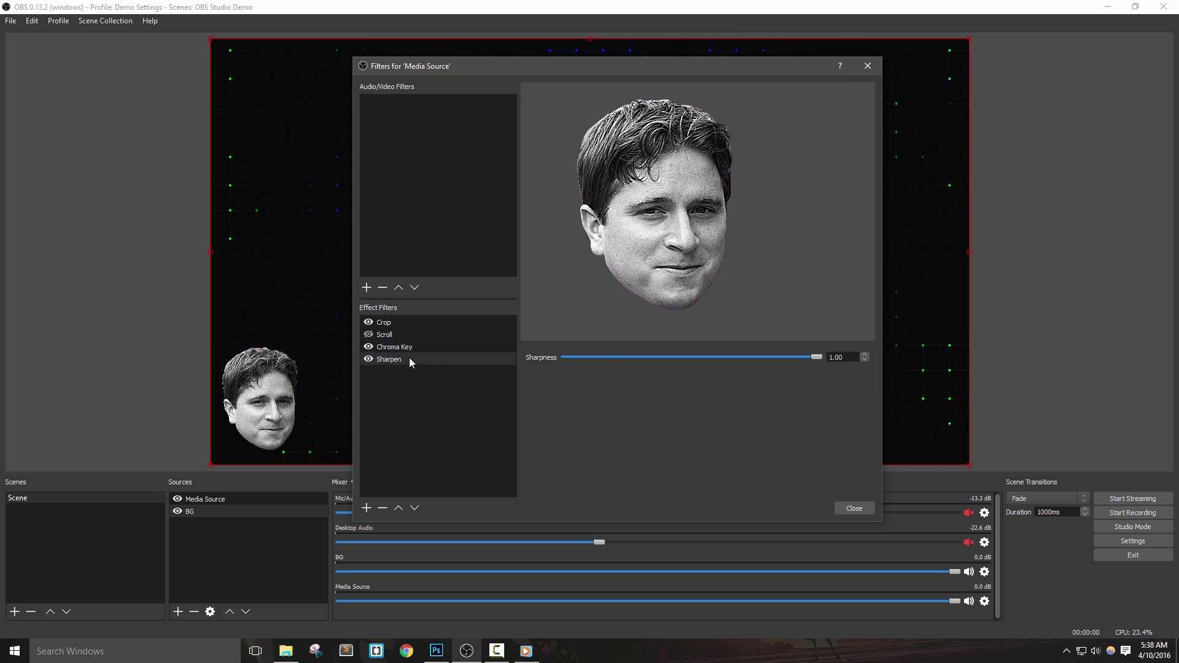
{"action": "left_click_drag", "start_coordinate": [816, 358], "coordinate": [694, 358]}
- Close the Media Source filters and hide the face from the scene
{"action": "left_click", "coordinate": [853, 508]}
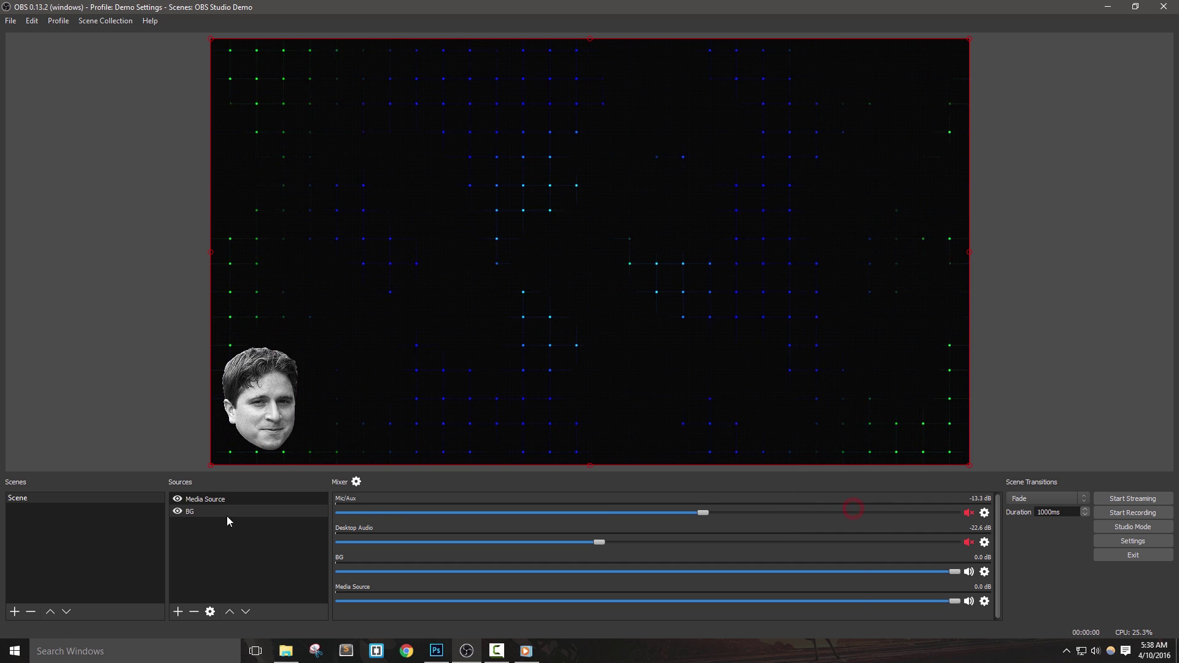
{"action": "left_click", "coordinate": [180, 501]}
{"action": "left_click", "coordinate": [177, 502]}
- Add a Gain filter to BG at 9.60 dB and close its filters
{"action": "right_click", "coordinate": [207, 510]}
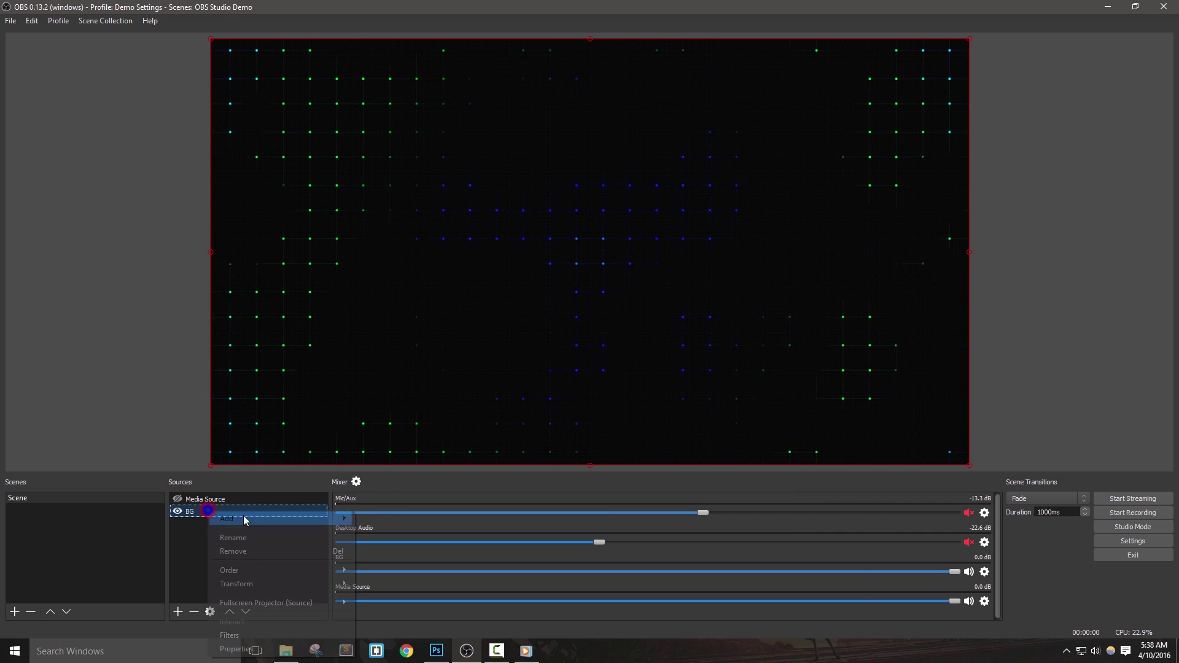
{"action": "left_click", "coordinate": [252, 634]}
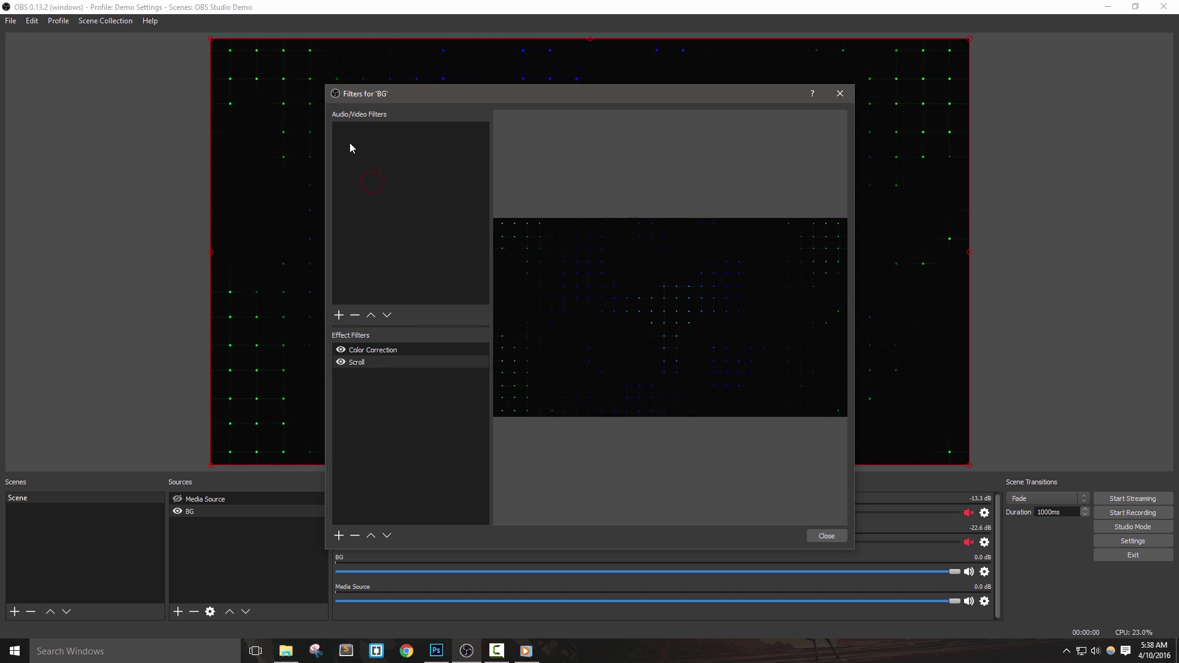
{"action": "left_click", "coordinate": [337, 316]}
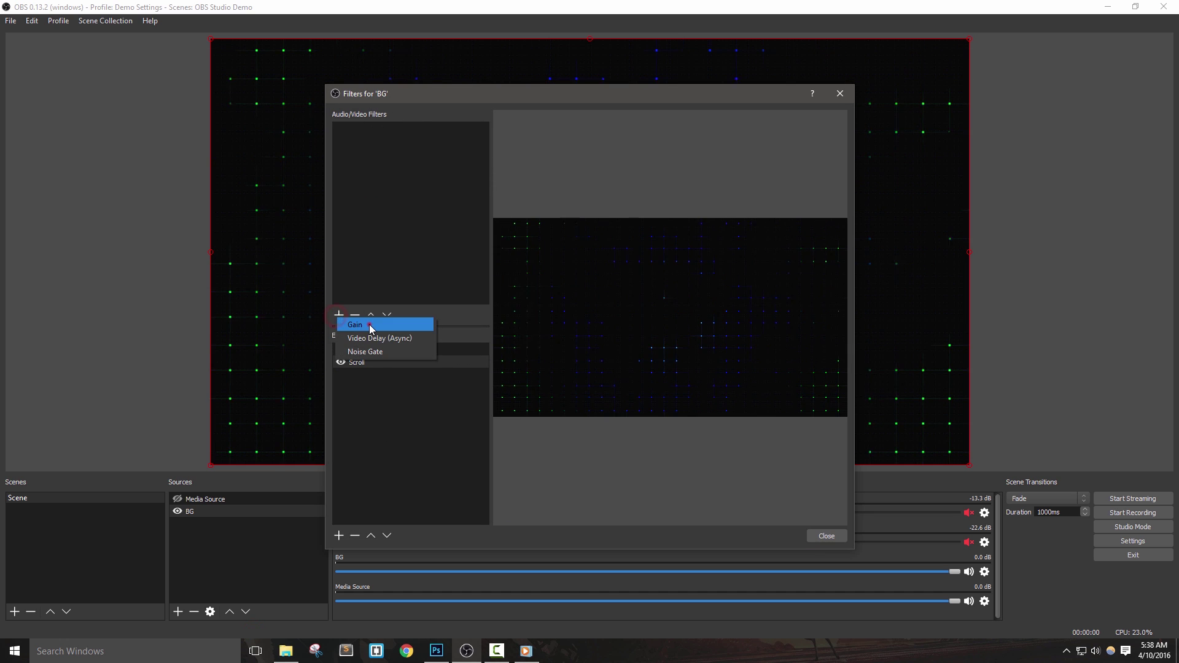
{"action": "left_click", "coordinate": [374, 324]}
{"action": "left_click", "coordinate": [569, 345]}
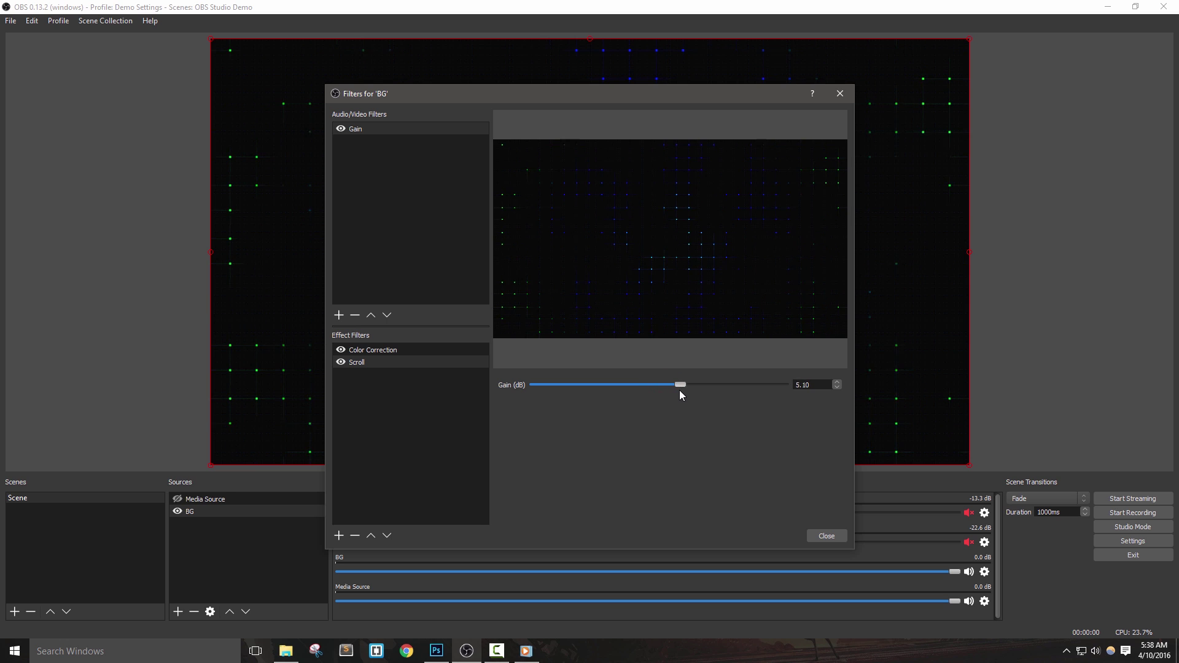
{"action": "mouse_move", "coordinate": [700, 387]}
{"action": "left_mouse_down"}
{"action": "mouse_move", "coordinate": [634, 388]}
{"action": "mouse_move", "coordinate": [703, 394]}
{"action": "left_mouse_up"}
{"action": "left_click", "coordinate": [823, 536]}
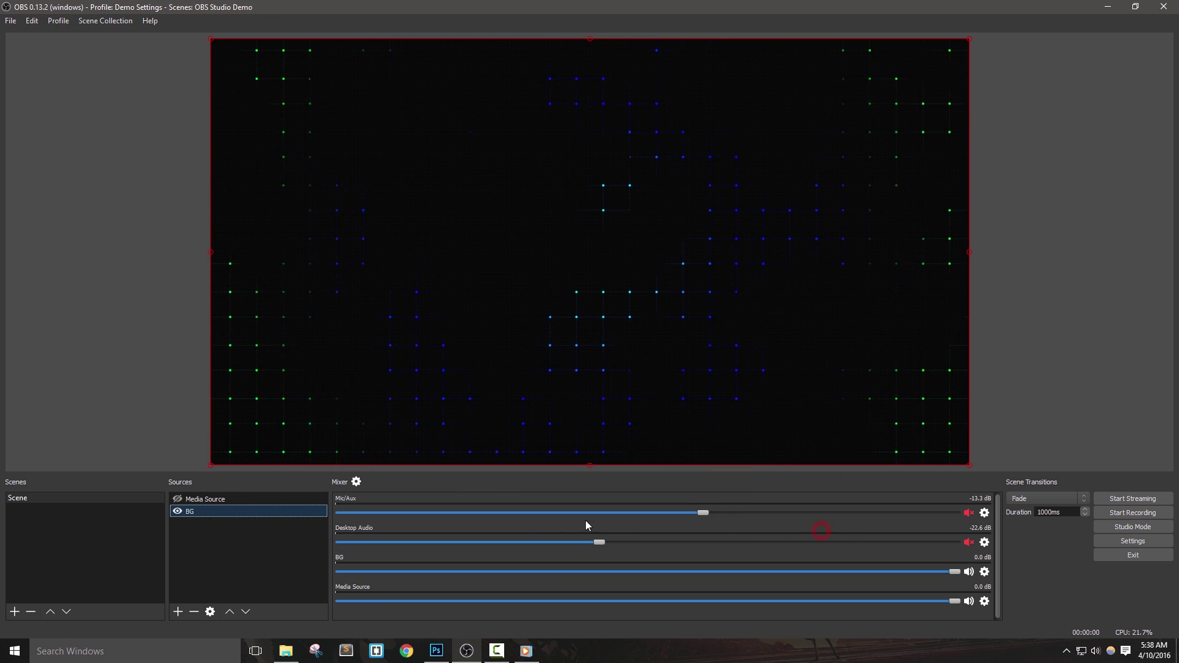
- Add a Video Delay (Async) filter to the BG background
{"action": "right_click", "coordinate": [205, 510]}
{"action": "left_click", "coordinate": [252, 635]}
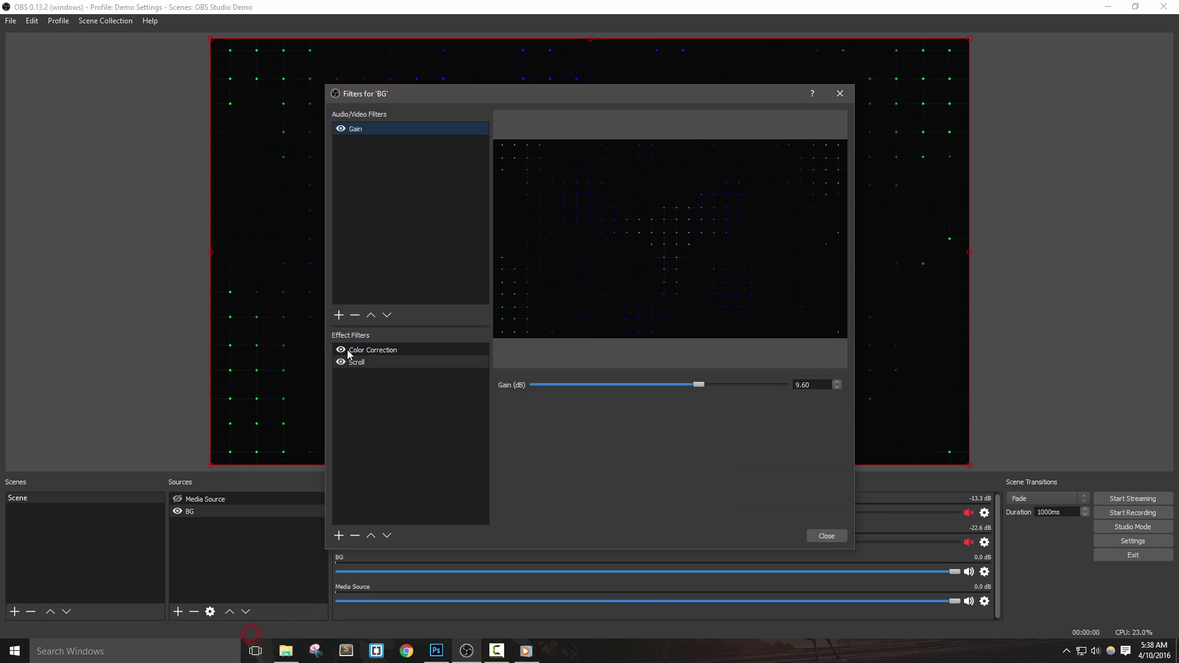
{"action": "left_click", "coordinate": [340, 315]}
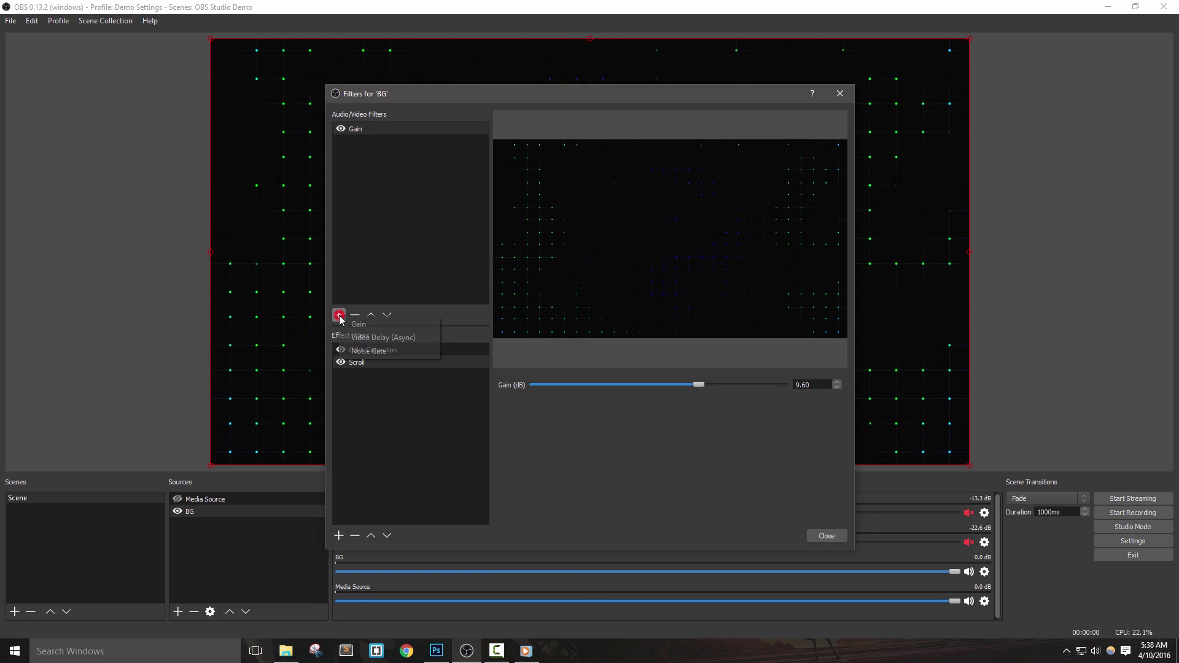
{"action": "left_click", "coordinate": [382, 338]}
{"action": "left_click", "coordinate": [566, 344]}
- Set the video delay to 250 milliseconds
{"action": "double_click", "coordinate": [586, 385]}
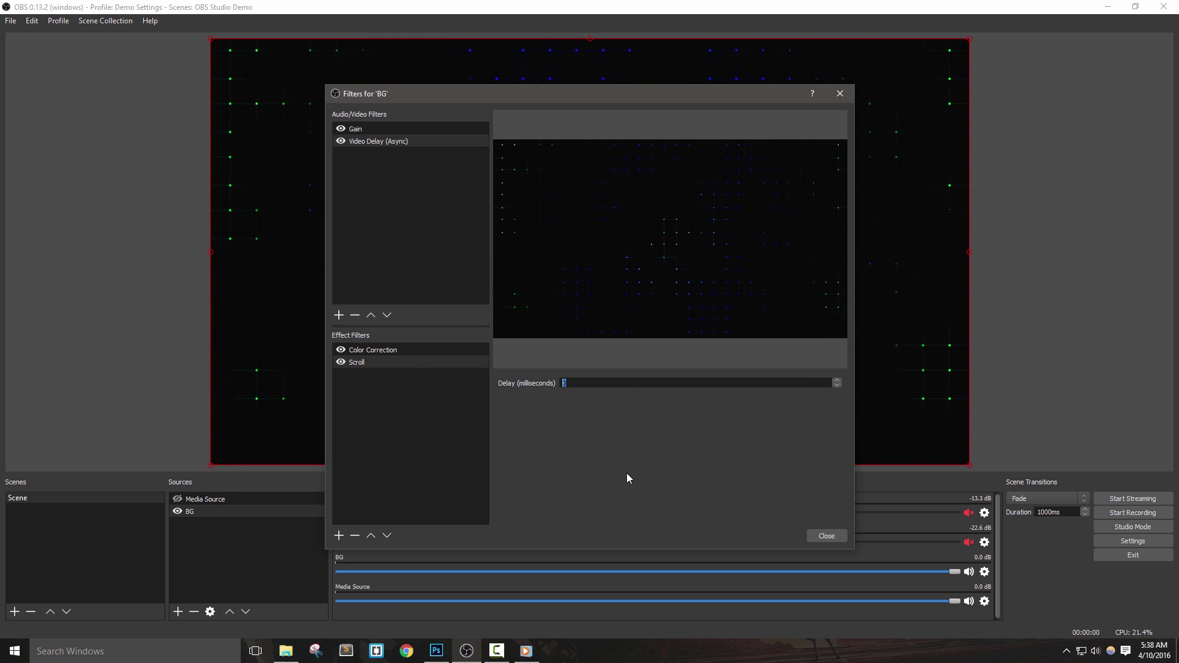
{"action": "type", "text": "500"}
{"action": "key", "text": "shift+Left"}
{"action": "type", "text": "1"}
{"action": "key", "text": "shift+Left"}
{"action": "key", "text": "shift+Left"}
{"action": "key", "text": "shift+Left"}
{"action": "type", "text": "25"}
{"action": "left_click", "coordinate": [699, 381]}
- Add a Noise Gate filter to the BG source's audio/video filters
{"action": "right_click", "coordinate": [393, 177]}
{"action": "left_click", "coordinate": [470, 212]}
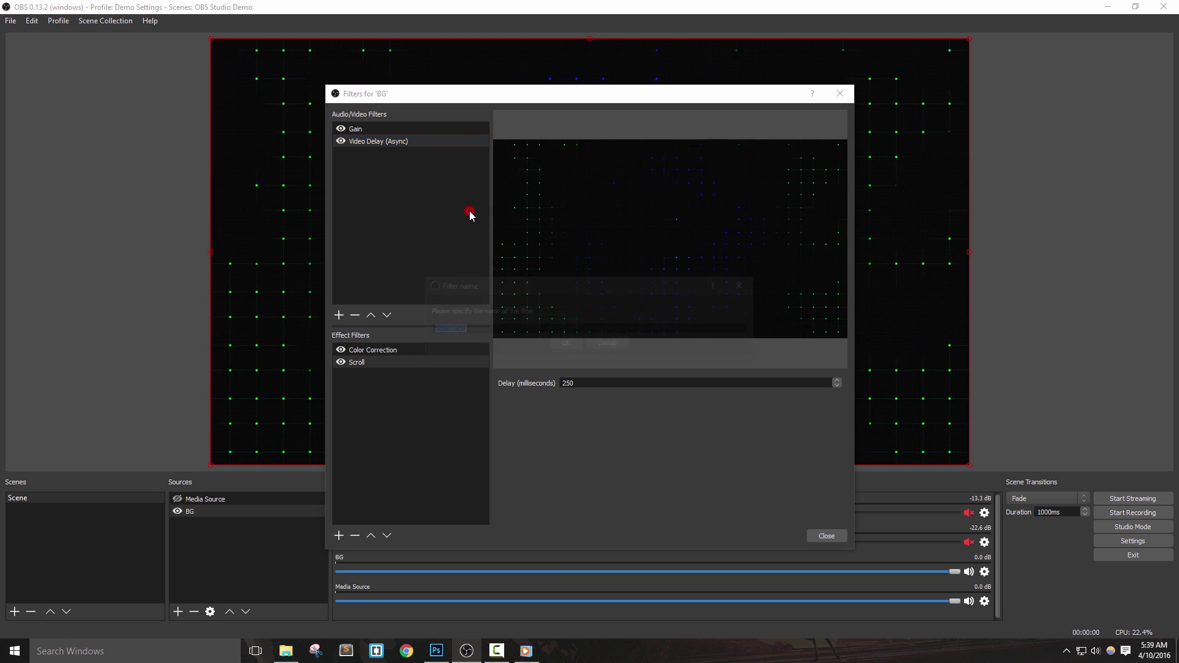
{"action": "left_click", "coordinate": [566, 345]}
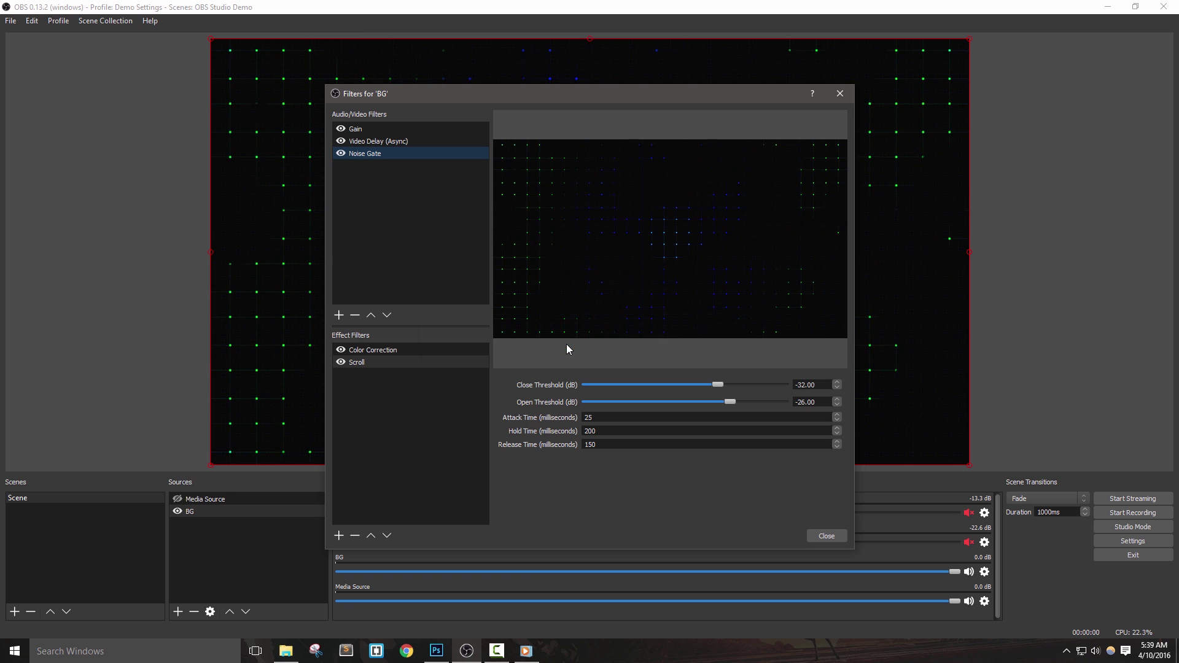
{"action": "left_click", "coordinate": [573, 346]}
- Set the Noise Gate close threshold to -35 dB and open threshold to -19 dB
{"action": "left_click", "coordinate": [719, 384]}
{"action": "left_click", "coordinate": [732, 405]}
{"action": "left_click_drag", "start_coordinate": [731, 402], "coordinate": [747, 404]}
{"action": "left_click", "coordinate": [644, 392]}
{"action": "left_click", "coordinate": [619, 429]}
- Disable the Color Correction, Scroll, Noise Gate and remaining BG filters, then close the window
{"action": "left_click", "coordinate": [340, 351]}
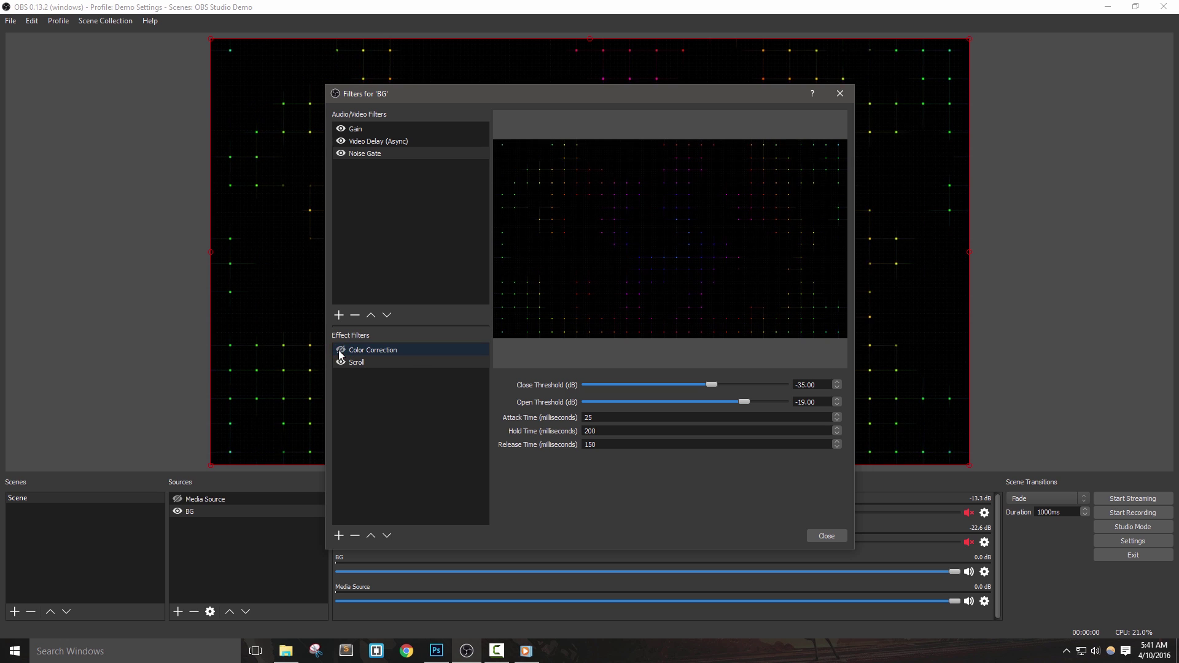
{"action": "left_click", "coordinate": [341, 362]}
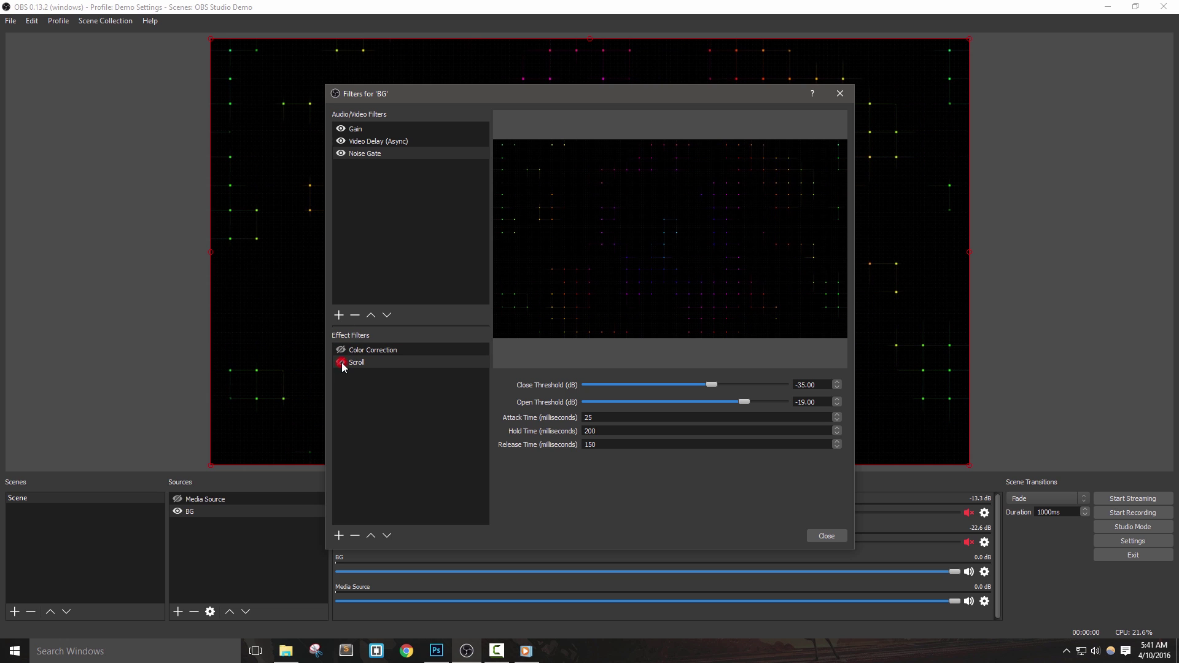
{"action": "left_click", "coordinate": [340, 154]}
{"action": "left_click", "coordinate": [340, 129]}
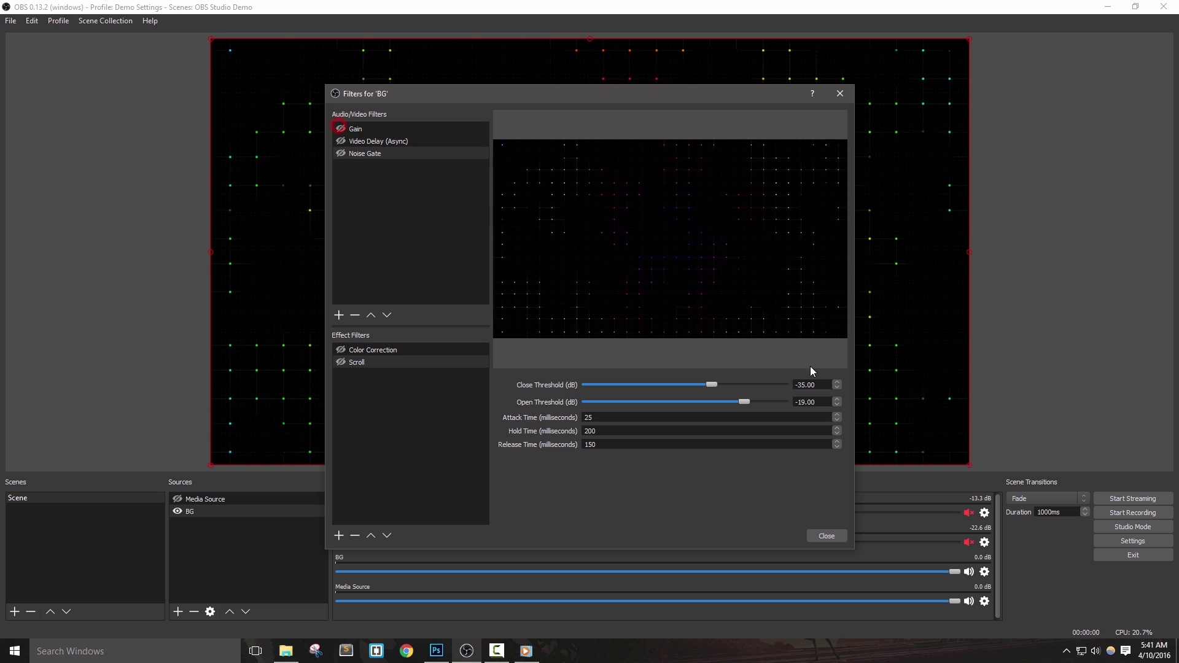
{"action": "left_click", "coordinate": [825, 535]}
- Briefly show then hide the Media Source, and clear the source selection
{"action": "left_click", "coordinate": [1030, 336]}
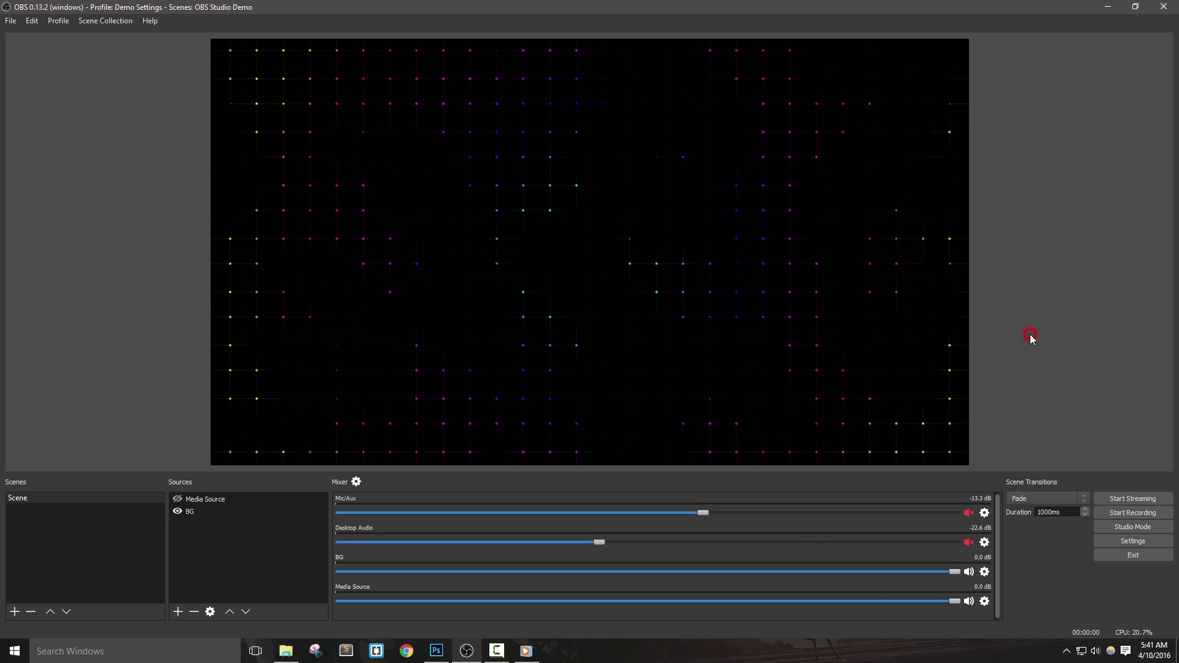
{"action": "left_click", "coordinate": [177, 499]}
{"action": "left_click", "coordinate": [178, 498]}
{"action": "left_click", "coordinate": [1027, 278]}
- Add an Image source using NoDIcon.png and centre it on the canvas with Ctrl+D
{"action": "right_click", "coordinate": [213, 544]}
{"action": "mouse_move", "coordinate": [231, 548]}
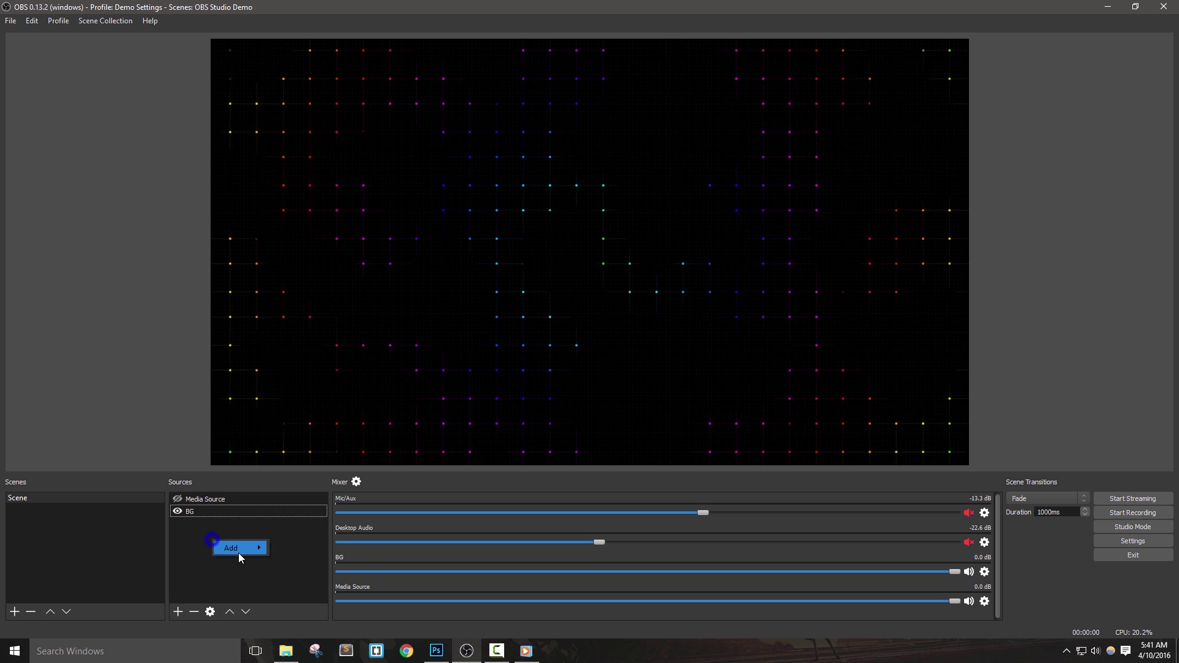
{"action": "left_click", "coordinate": [314, 535]}
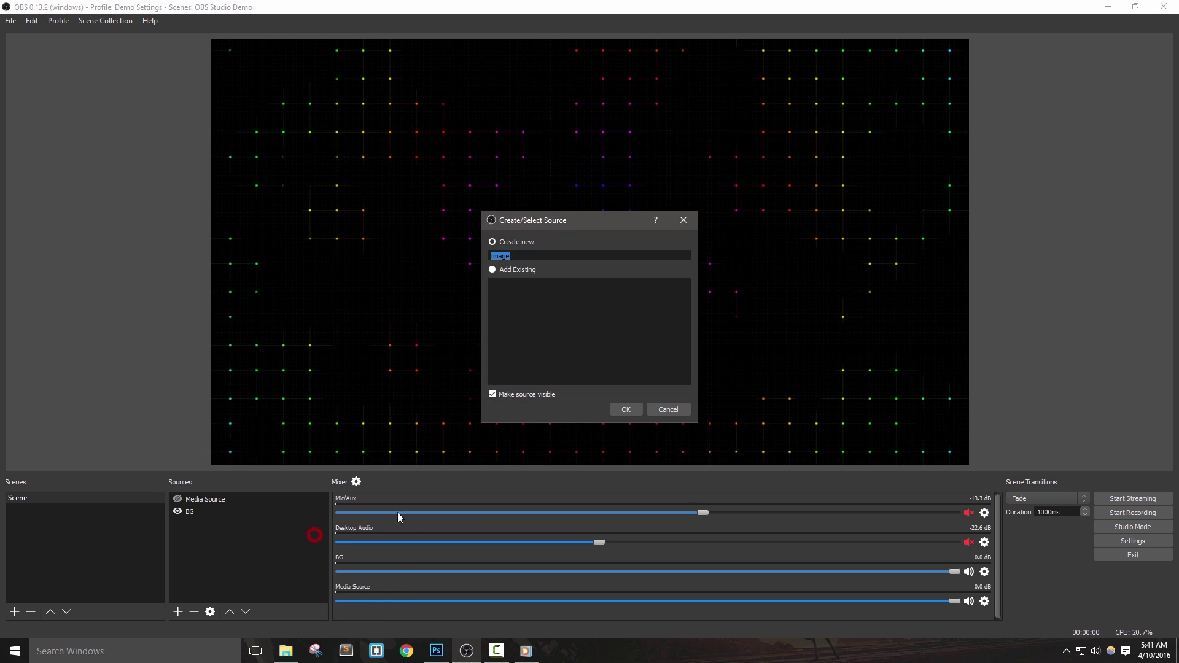
{"action": "left_click", "coordinate": [619, 408]}
{"action": "left_click", "coordinate": [773, 420]}
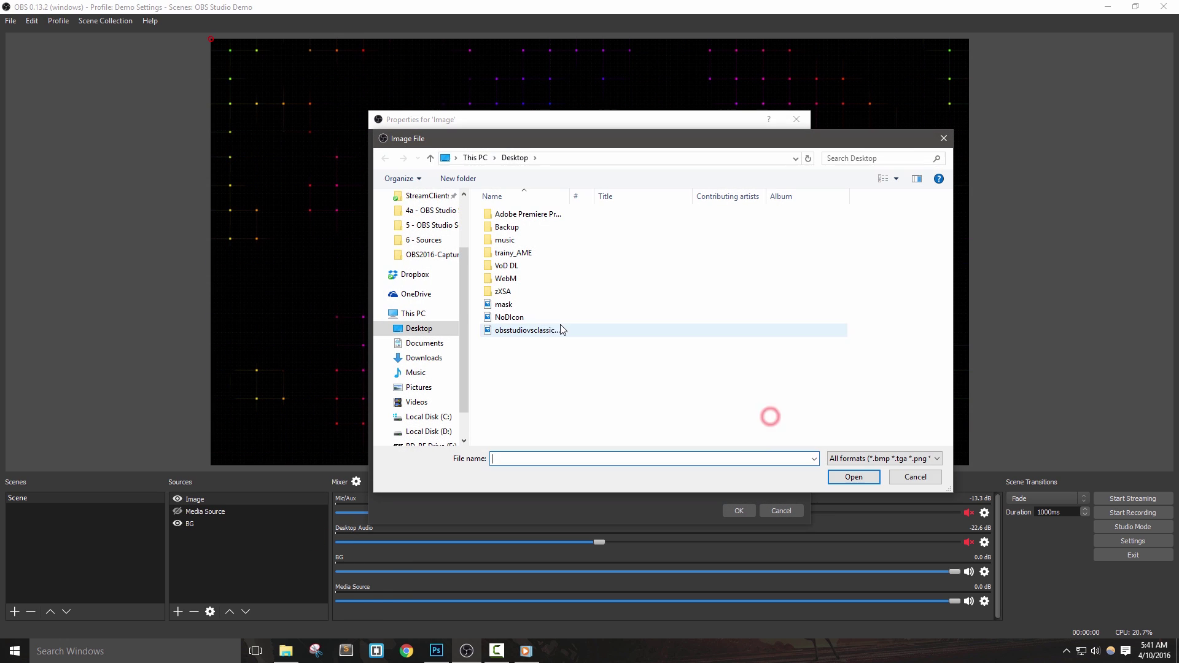
{"action": "double_click", "coordinate": [505, 318]}
{"action": "left_click", "coordinate": [740, 509]}
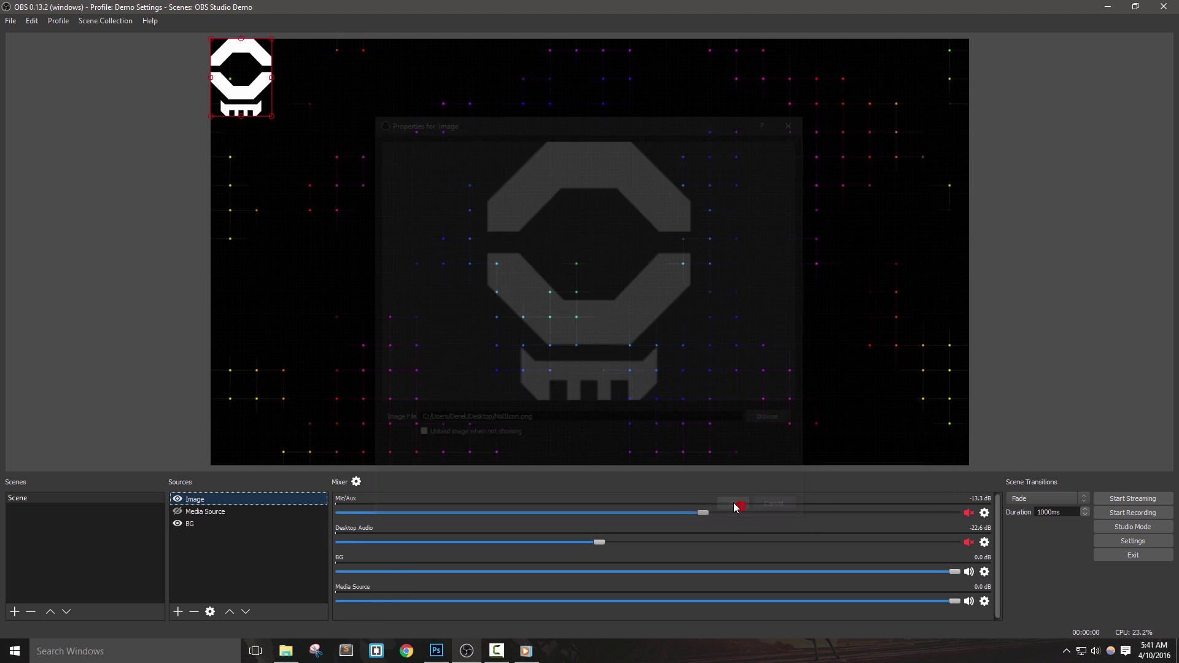
{"action": "key", "text": "ctrl+d"}
{"action": "left_click", "coordinate": [1093, 366]}
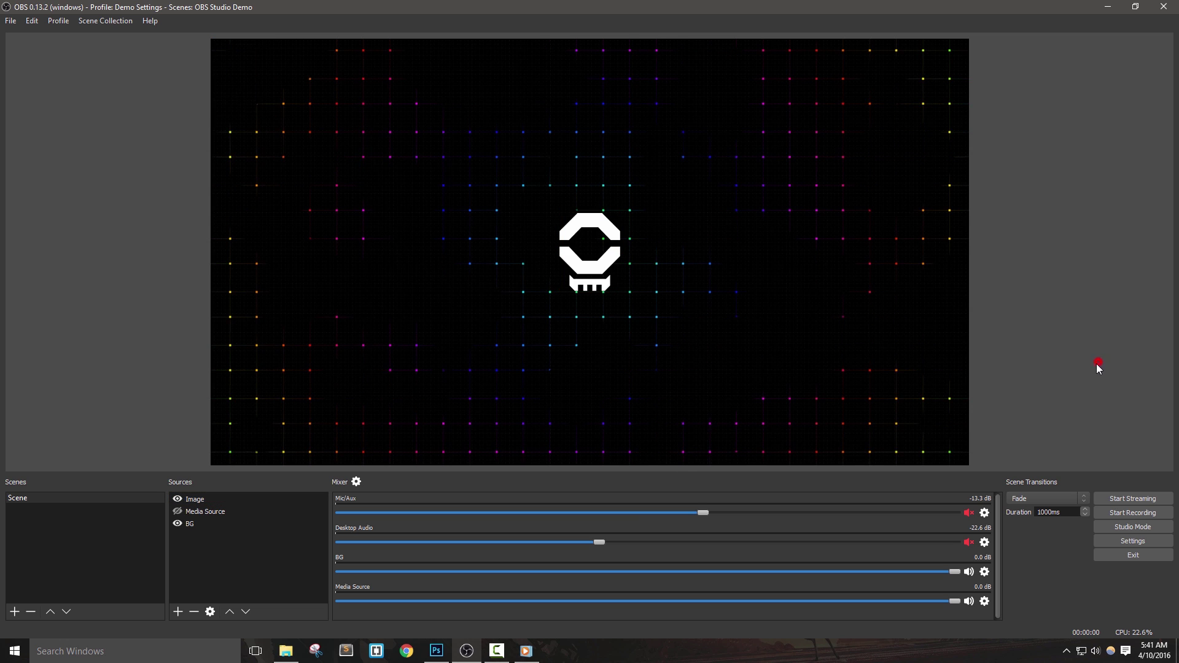